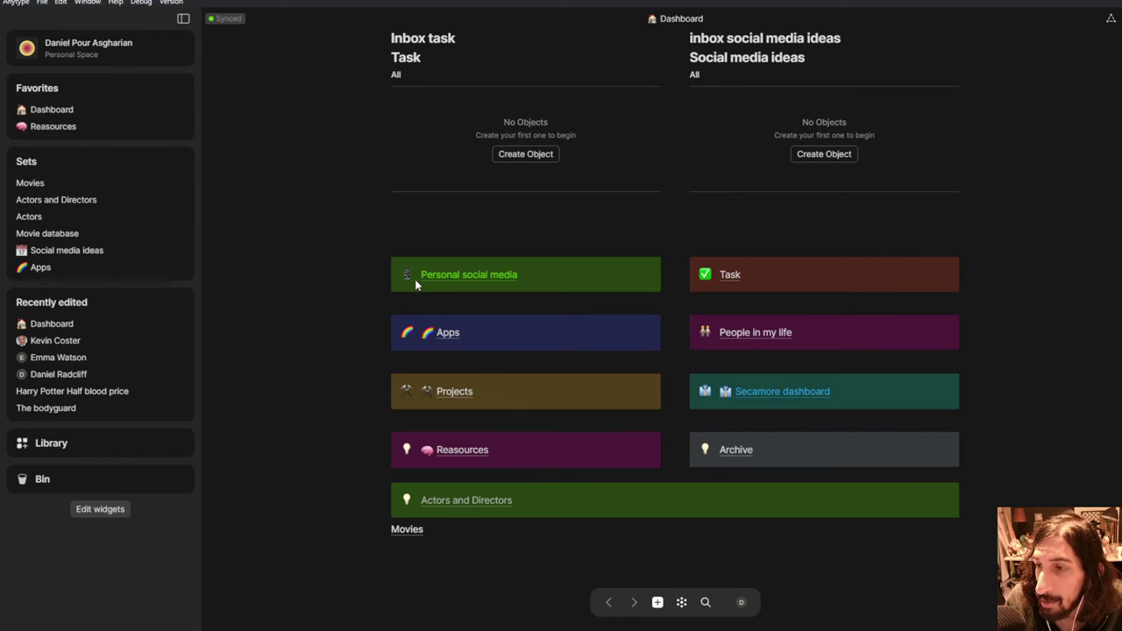
- Open the Social media ideas set from the Personal social media block and look through its Not done and Calendar views
{"action": "left_click", "coordinate": [479, 280]}
{"action": "left_click", "coordinate": [483, 346]}
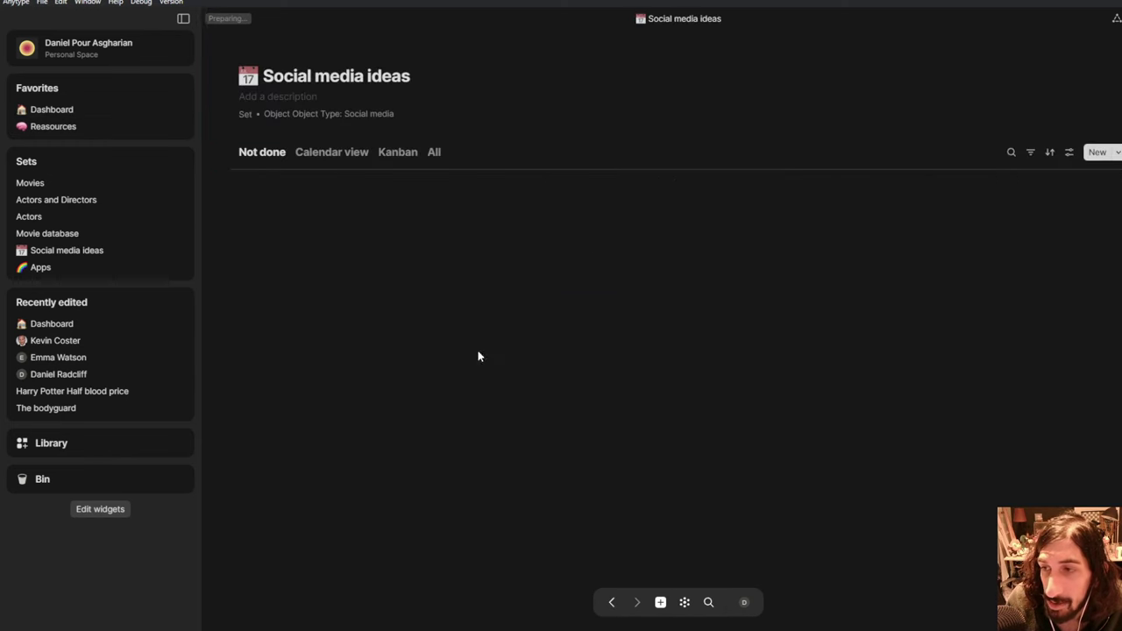
{"action": "scroll", "coordinate": [355, 298], "scroll_direction": "down", "scroll_amount": 3}
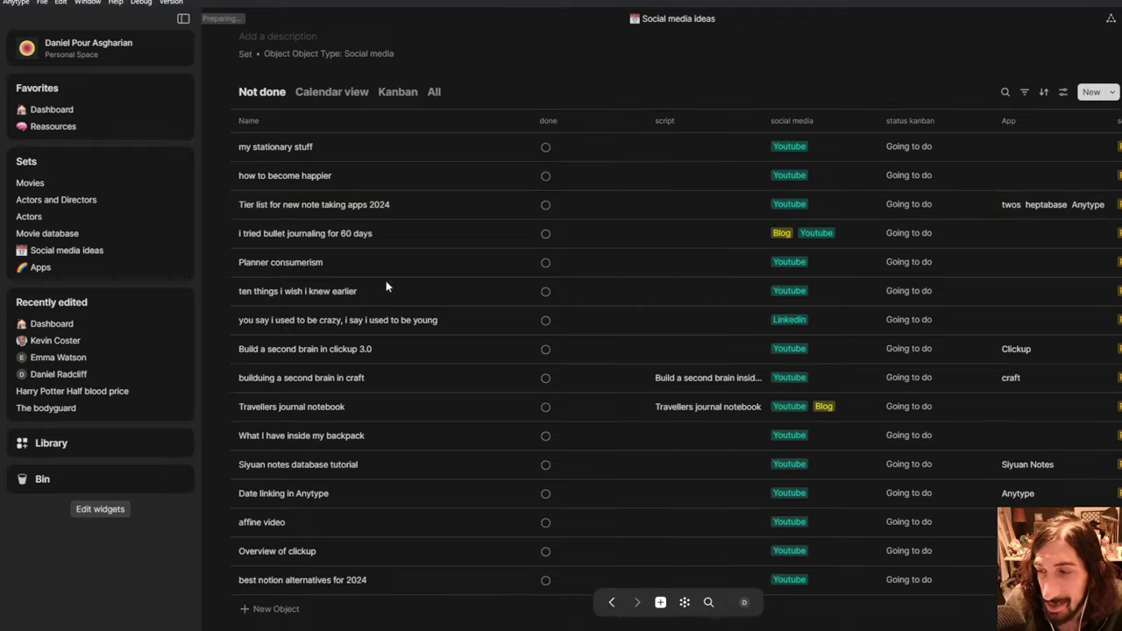
{"action": "scroll", "coordinate": [361, 324], "scroll_direction": "up", "scroll_amount": 3}
{"action": "left_click", "coordinate": [351, 155]}
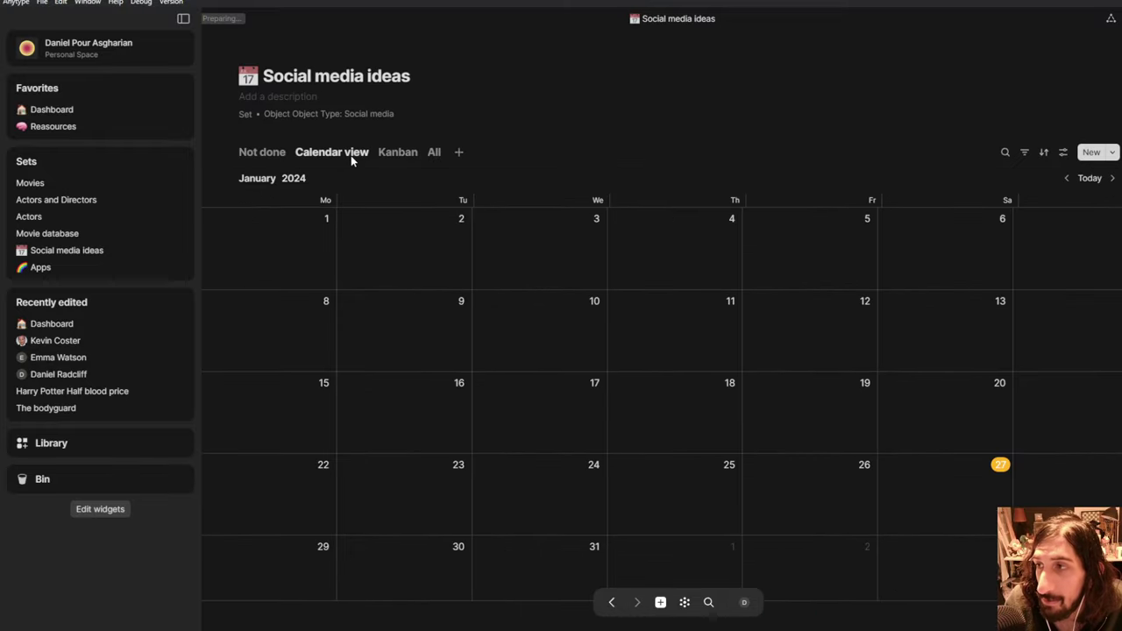
- In the Kanban view, move "The apps that have actually made me more productive" to Done and return to the Not done view
{"action": "left_click", "coordinate": [397, 154]}
{"action": "scroll", "coordinate": [570, 330], "scroll_direction": "down", "scroll_amount": 2}
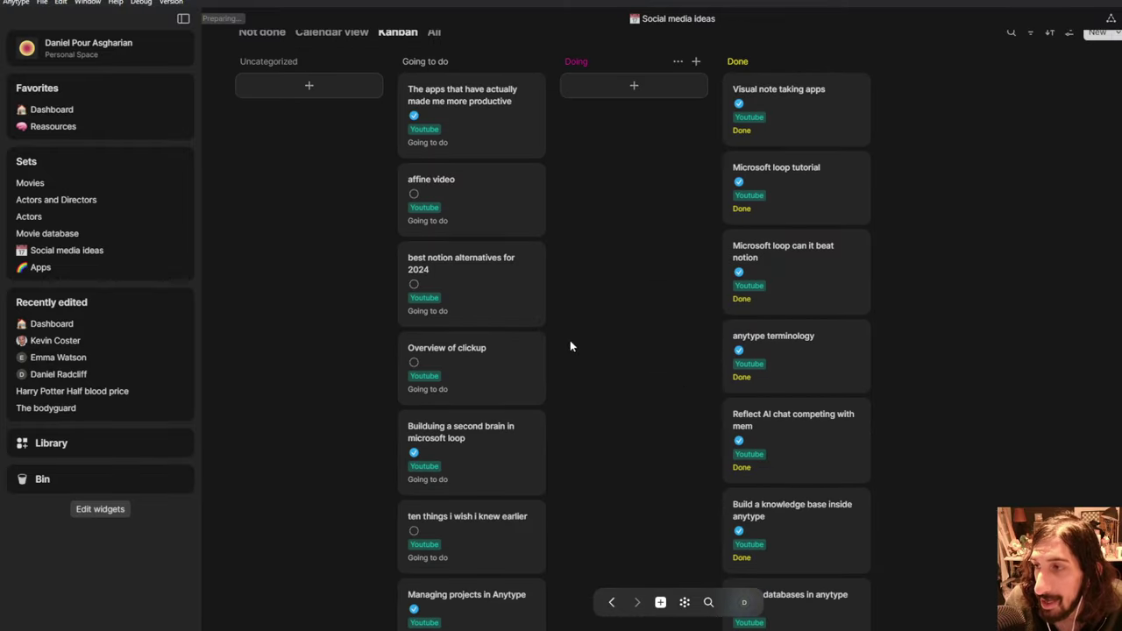
{"action": "left_click_drag", "start_coordinate": [458, 91], "coordinate": [731, 79]}
{"action": "scroll", "coordinate": [504, 146], "scroll_direction": "up", "scroll_amount": 2}
{"action": "left_click", "coordinate": [246, 156]}
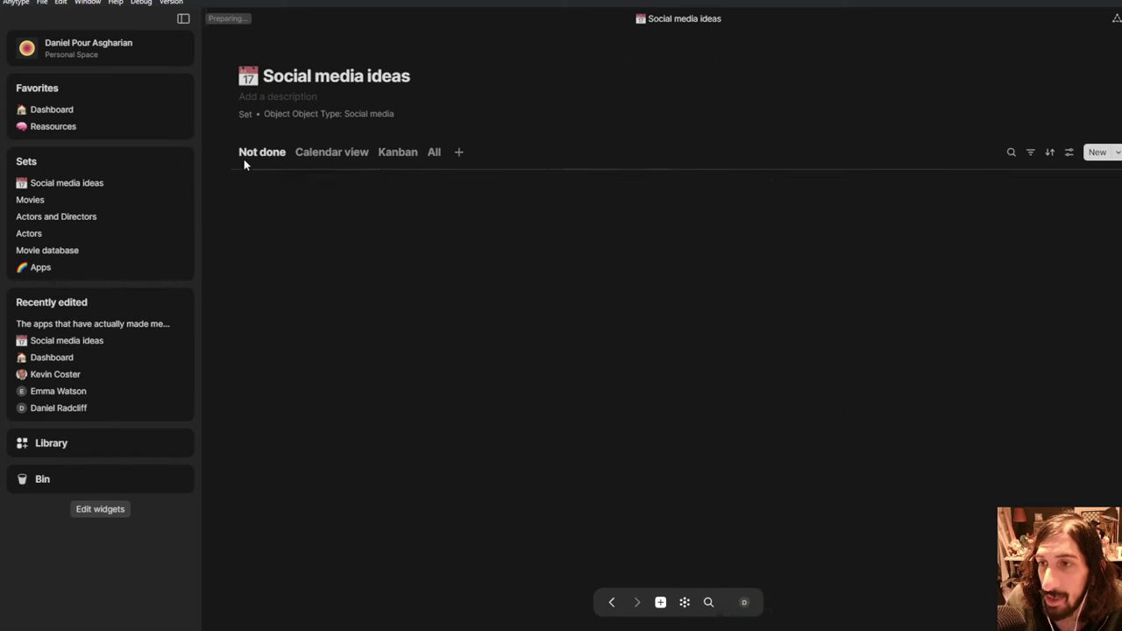
- View the Dashboard page, the Reasources collection and the graph of linked objects
{"action": "left_click", "coordinate": [87, 108]}
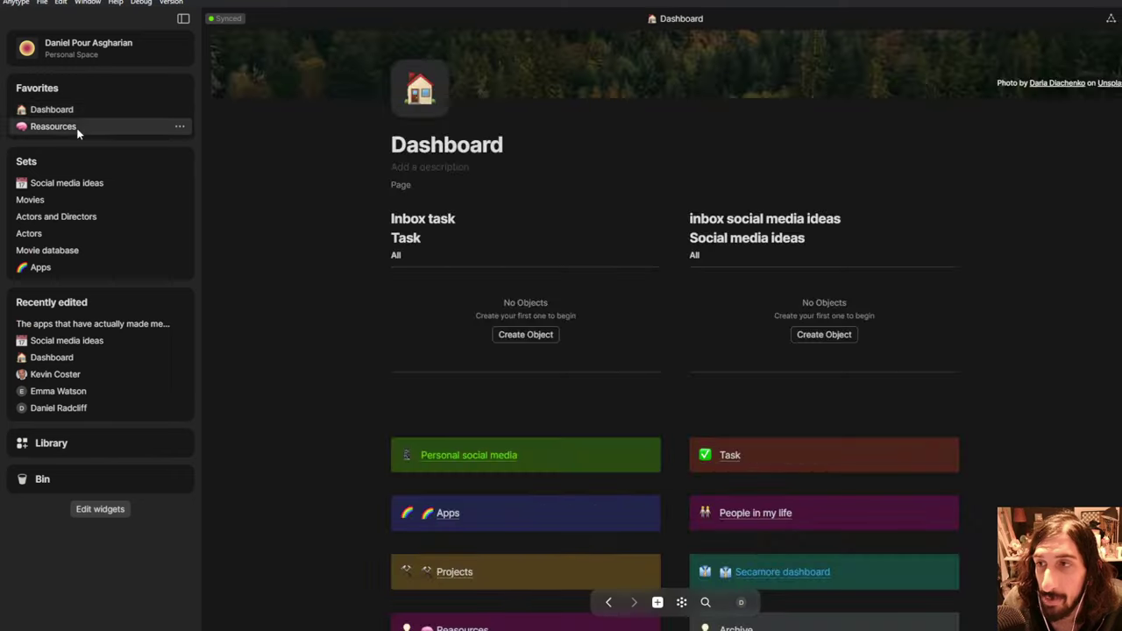
{"action": "left_click", "coordinate": [77, 129]}
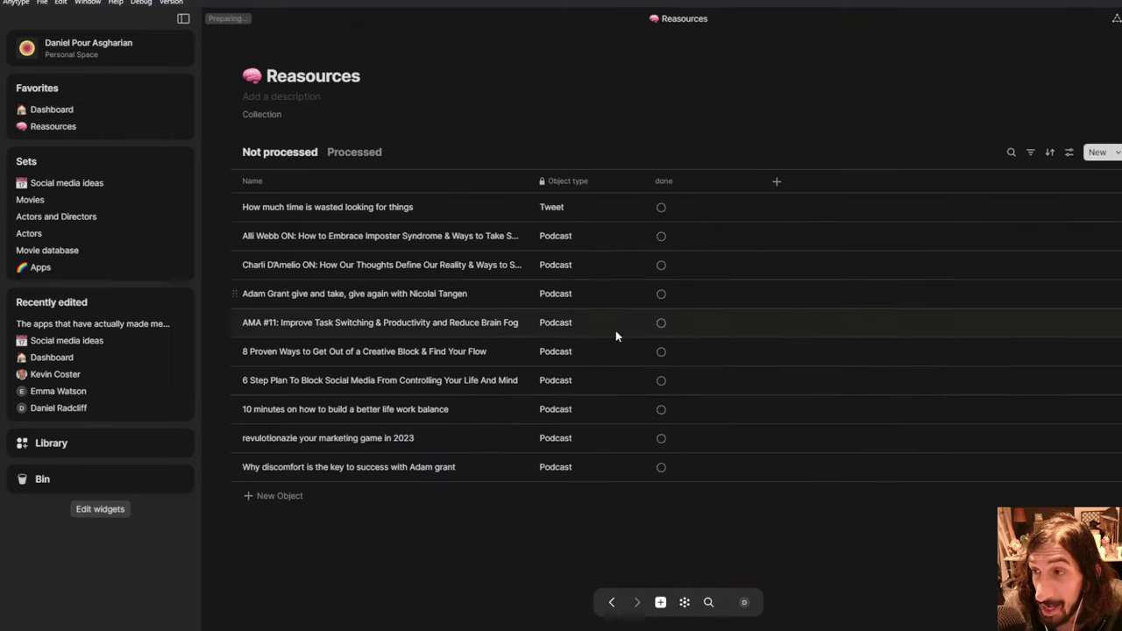
{"action": "left_click", "coordinate": [684, 602]}
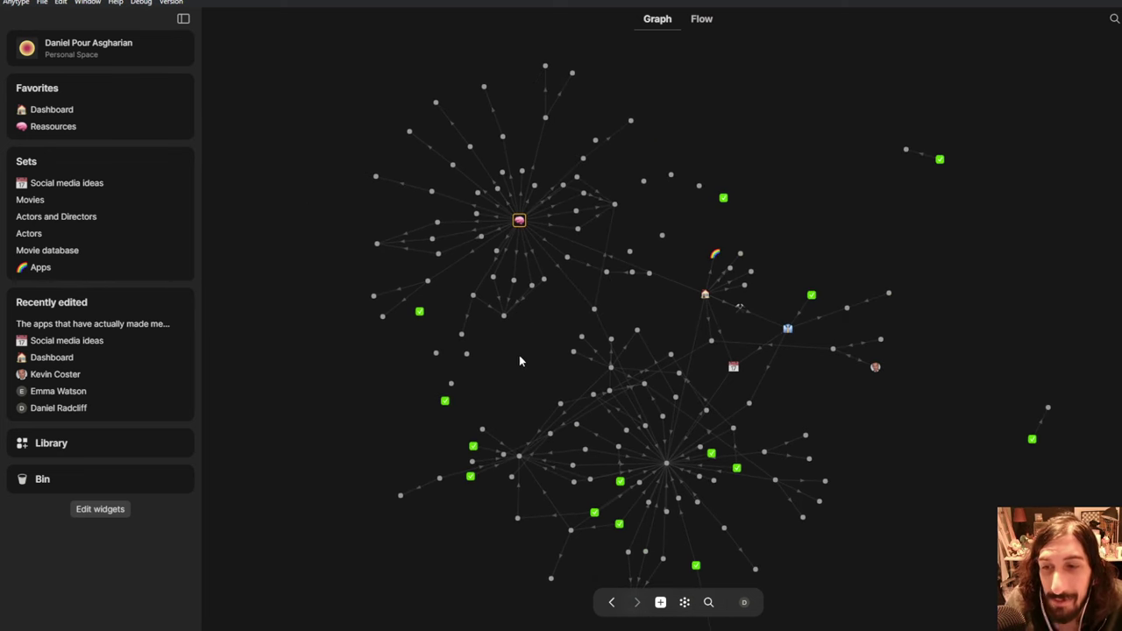
- Return to the Dashboard and briefly view the list of available spaces
{"action": "left_click", "coordinate": [54, 110]}
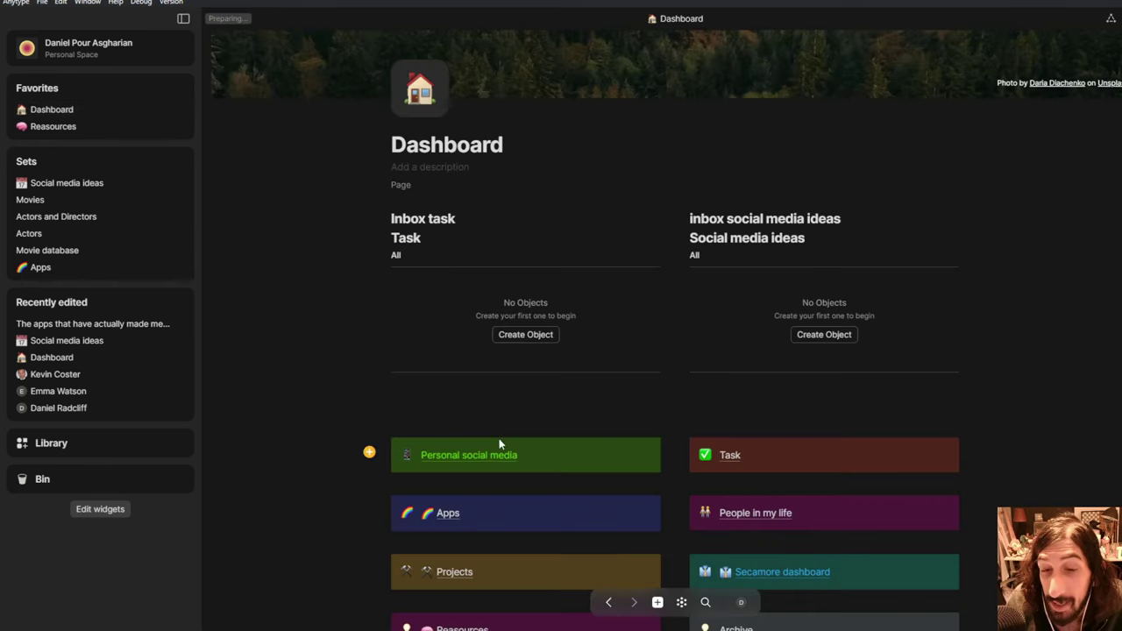
{"action": "left_click", "coordinate": [740, 603]}
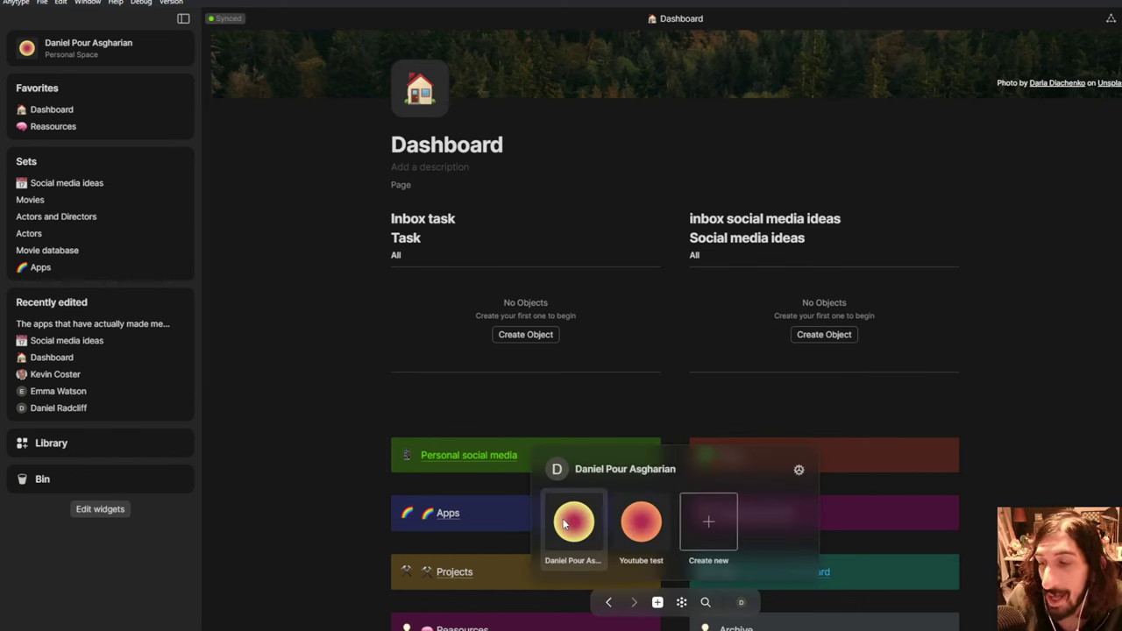
{"action": "left_click", "coordinate": [741, 603]}
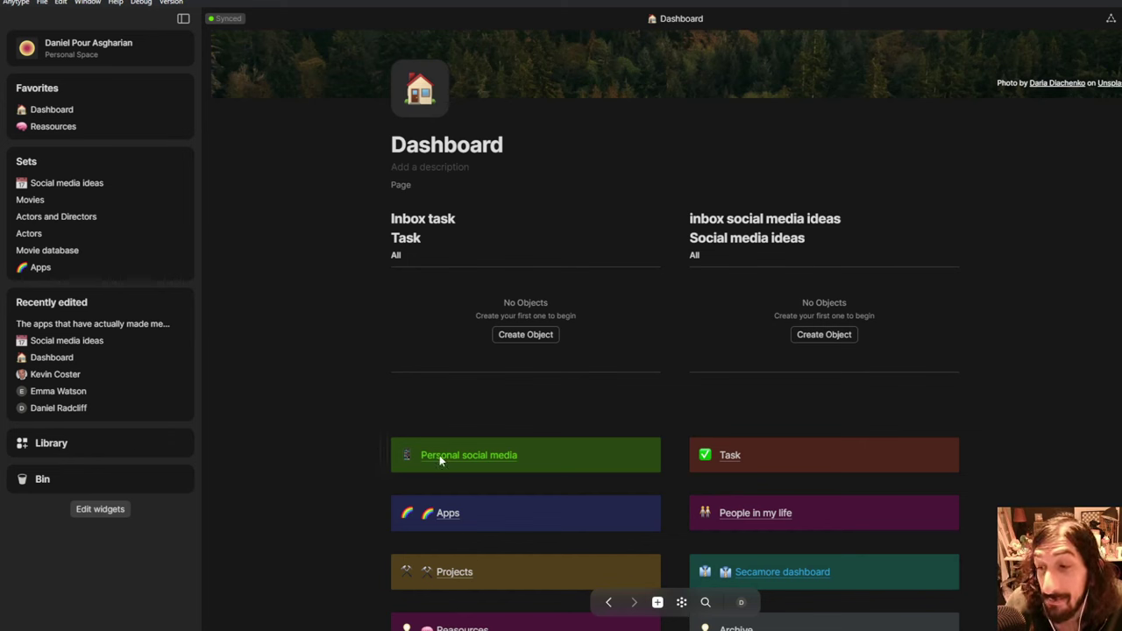
{"action": "mouse_move", "coordinate": [425, 456]}
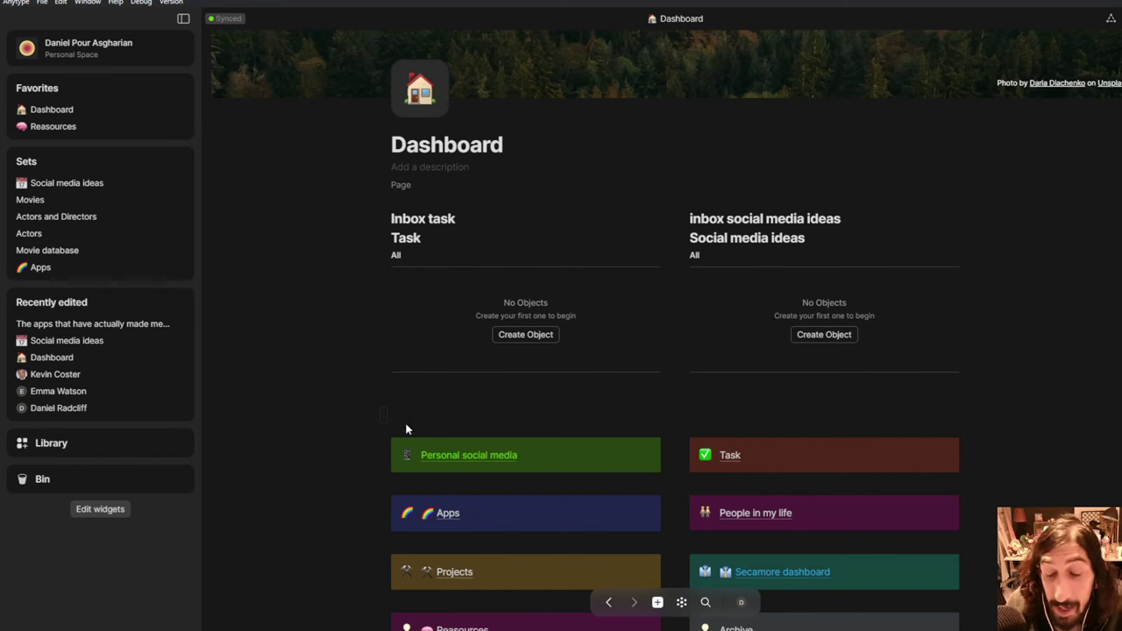
{"action": "left_click", "coordinate": [369, 413]}
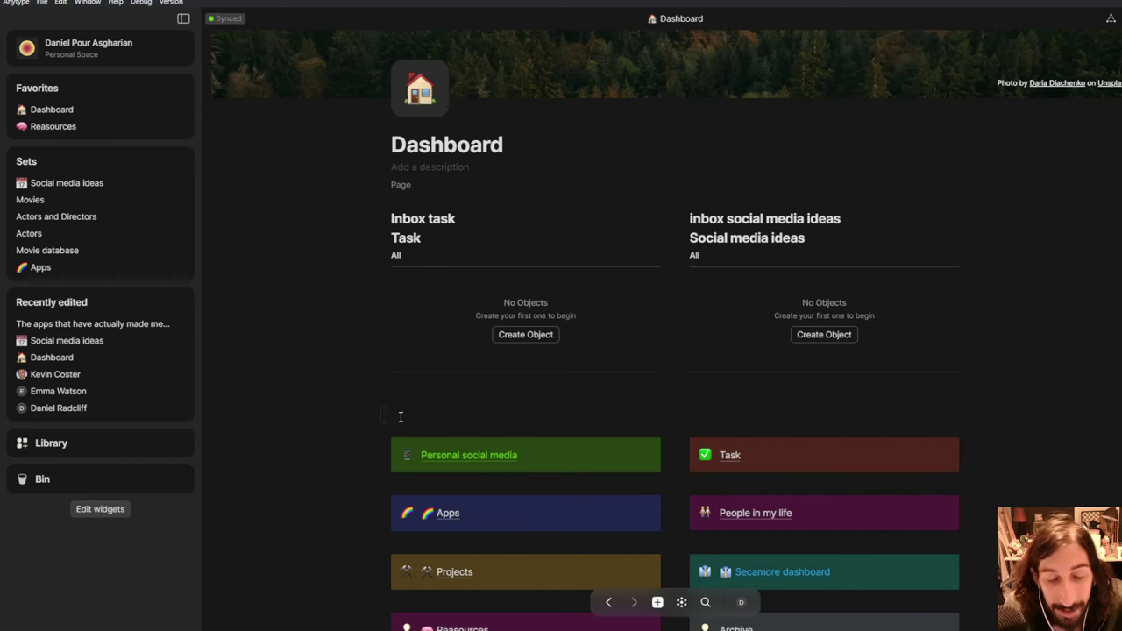
{"action": "left_click", "coordinate": [371, 433]}
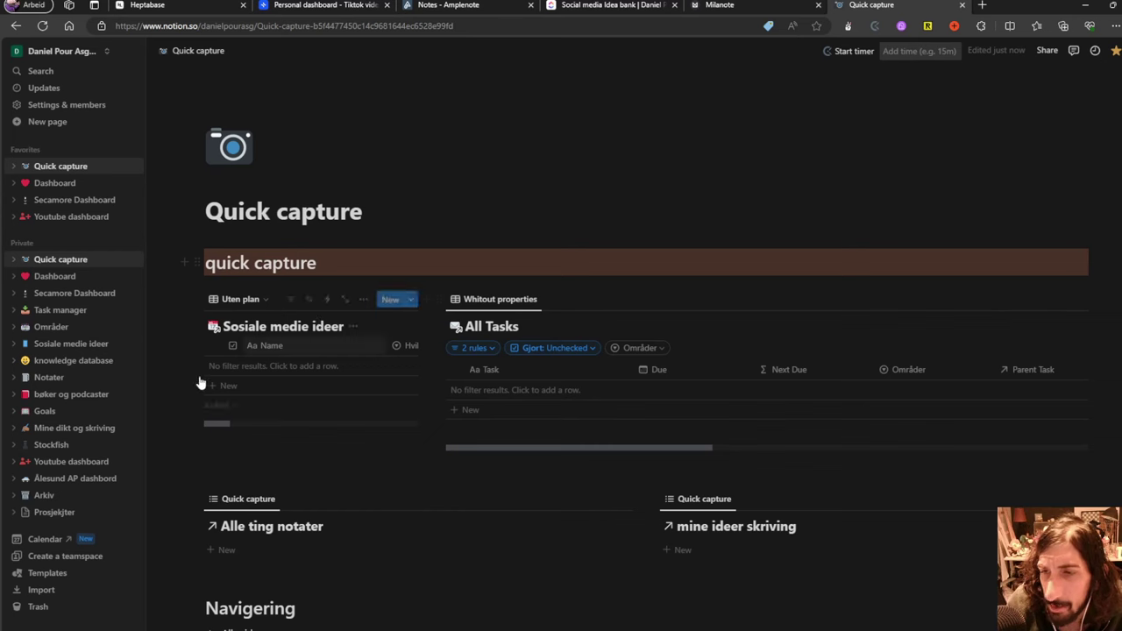
- In Notion, open the Task manager page, view its Daglig oppgaver subpage and return to Task manager
{"action": "left_click", "coordinate": [77, 312]}
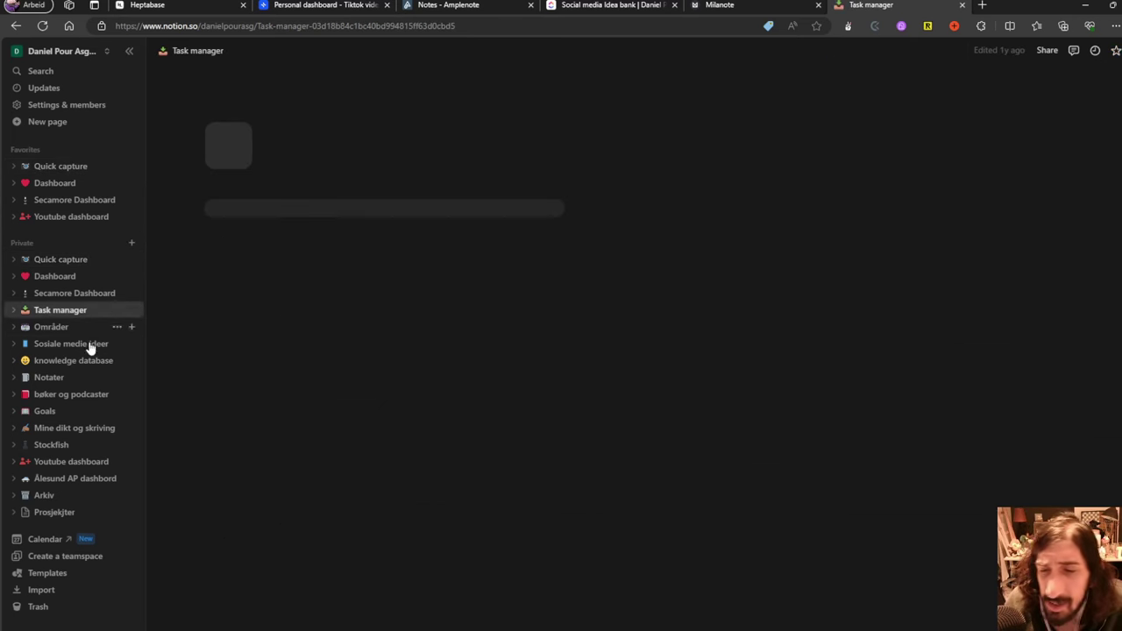
{"action": "mouse_move", "coordinate": [251, 316]}
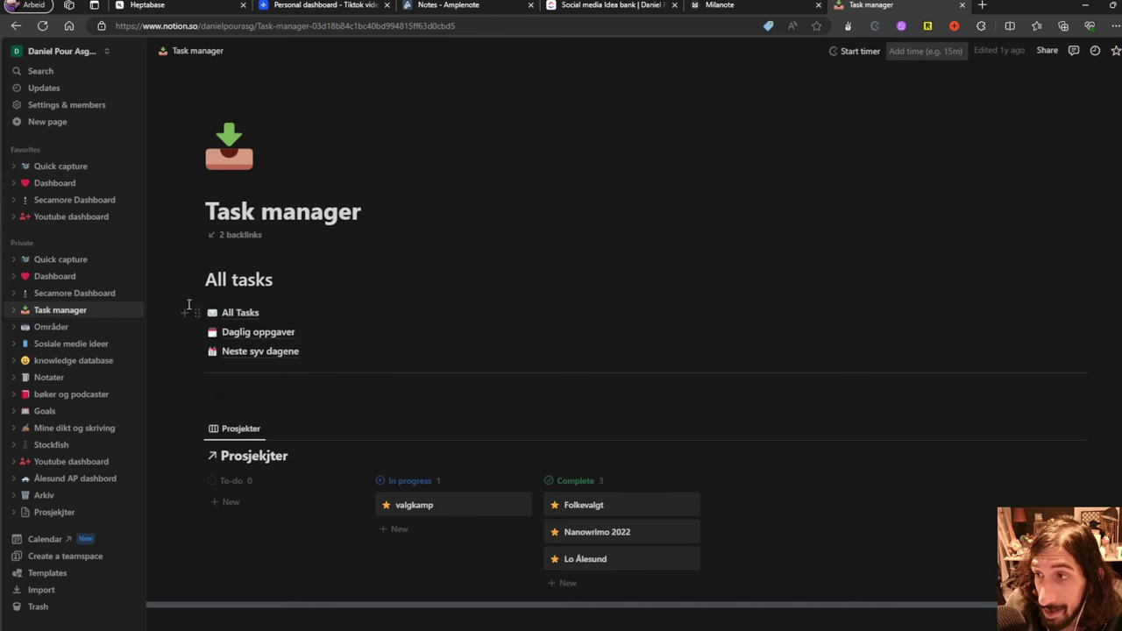
{"action": "left_click", "coordinate": [265, 338]}
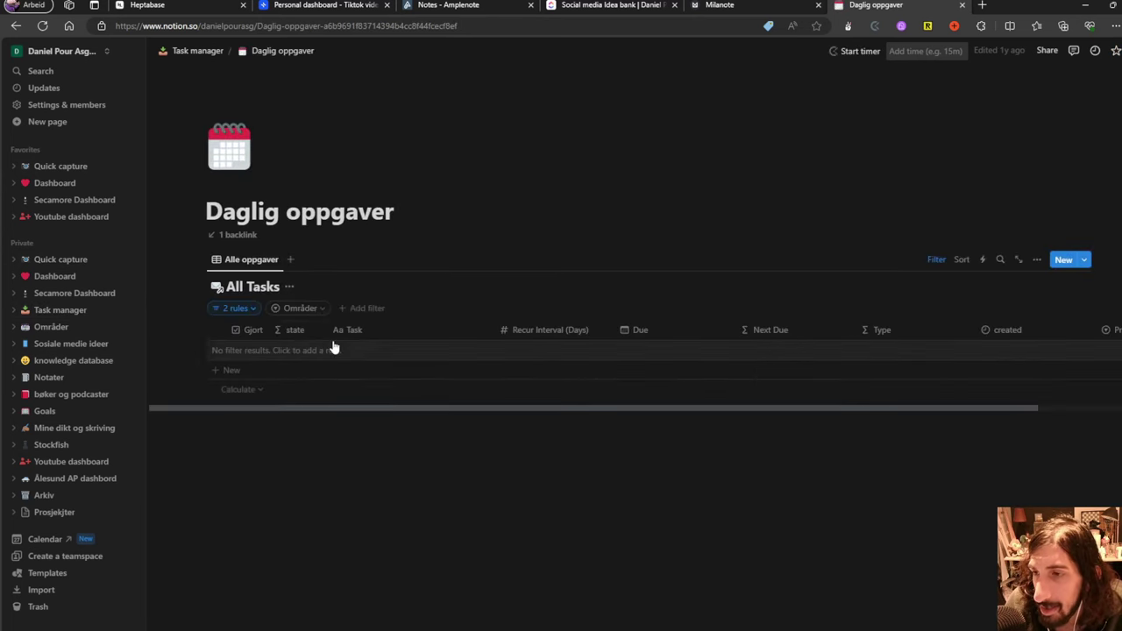
{"action": "key", "text": "alt+Left"}
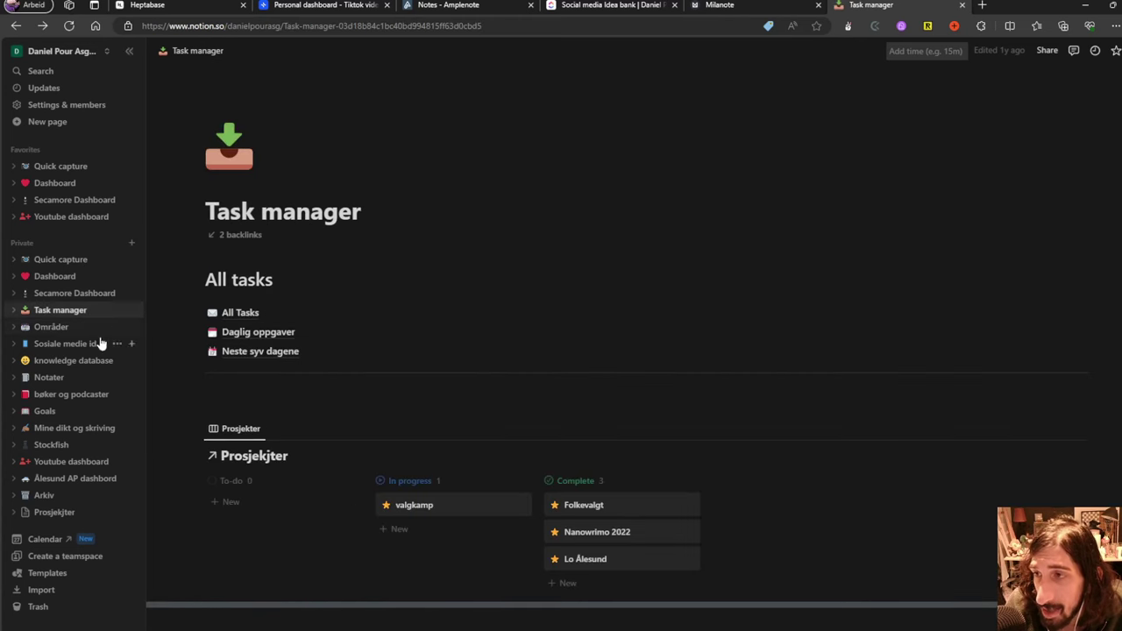
- Open the bøker og podcaster page and examine its Hva jeg leser and podcast notater databases
{"action": "left_click", "coordinate": [49, 398]}
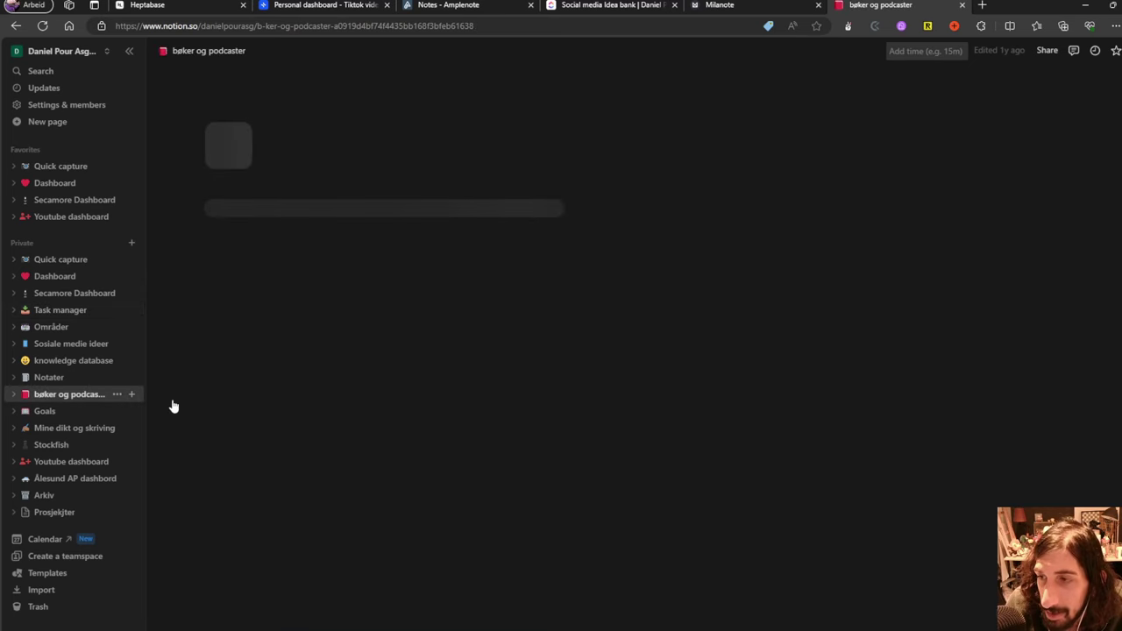
{"action": "scroll", "coordinate": [293, 409], "scroll_direction": "down", "scroll_amount": 2}
{"action": "scroll", "coordinate": [369, 412], "scroll_direction": "down", "scroll_amount": 2}
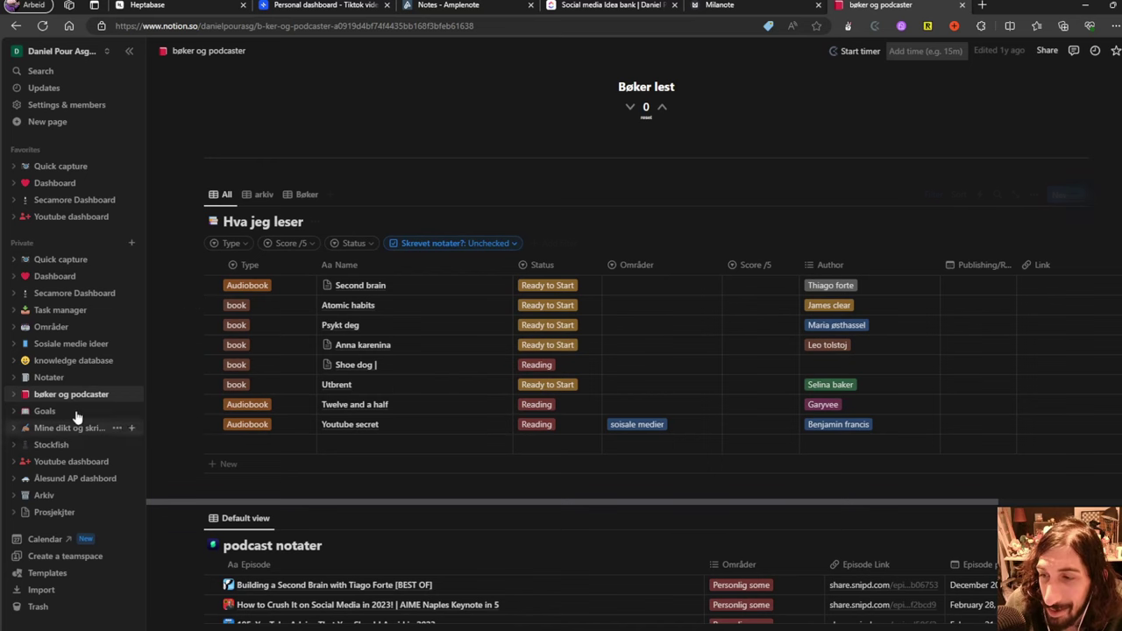
- Open the Quick capture page and examine its capture databases and the Alle sider toggle under Navigering
{"action": "left_click", "coordinate": [49, 172]}
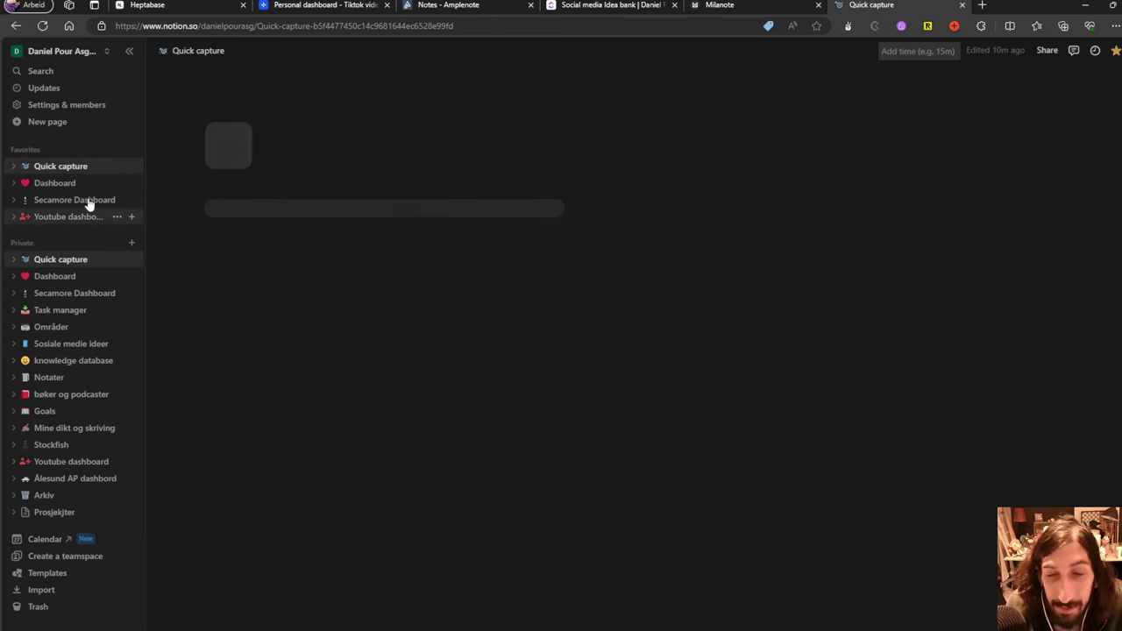
{"action": "scroll", "coordinate": [219, 390], "scroll_direction": "down", "scroll_amount": 3}
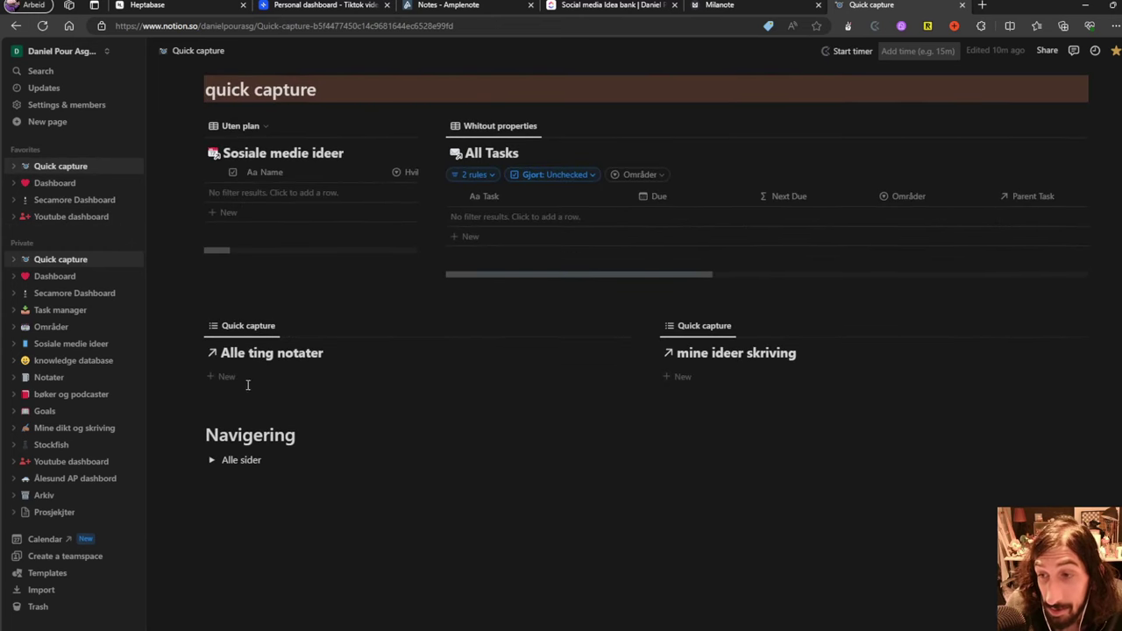
{"action": "left_click", "coordinate": [212, 462]}
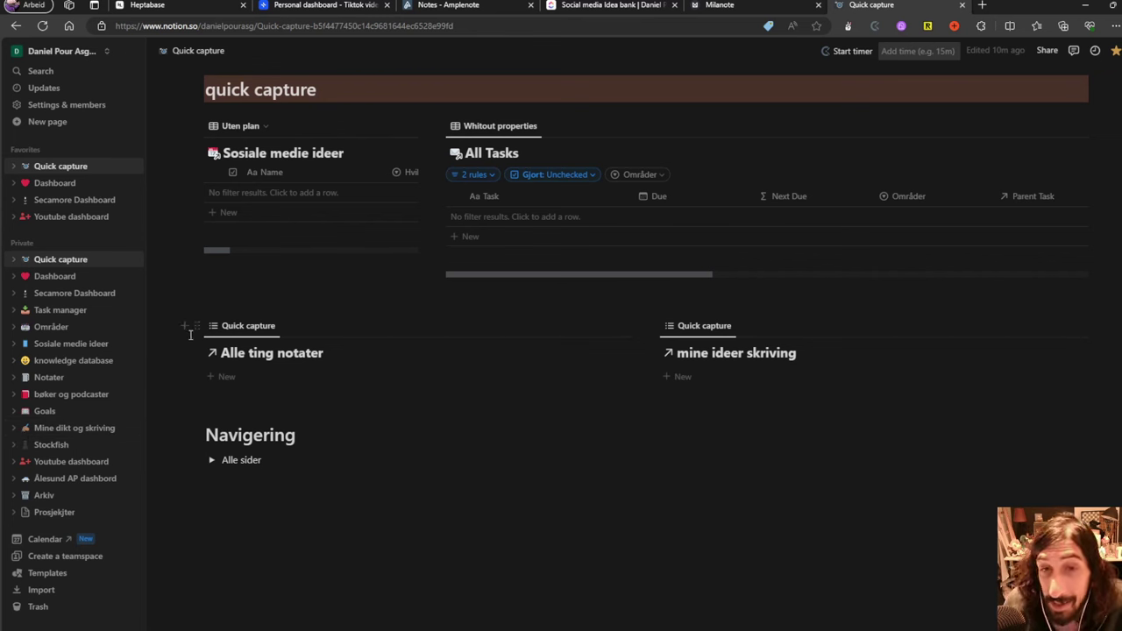
- Switch to Milanote, open the Areas board and view the Staionary board inside it
{"action": "left_click", "coordinate": [740, 5]}
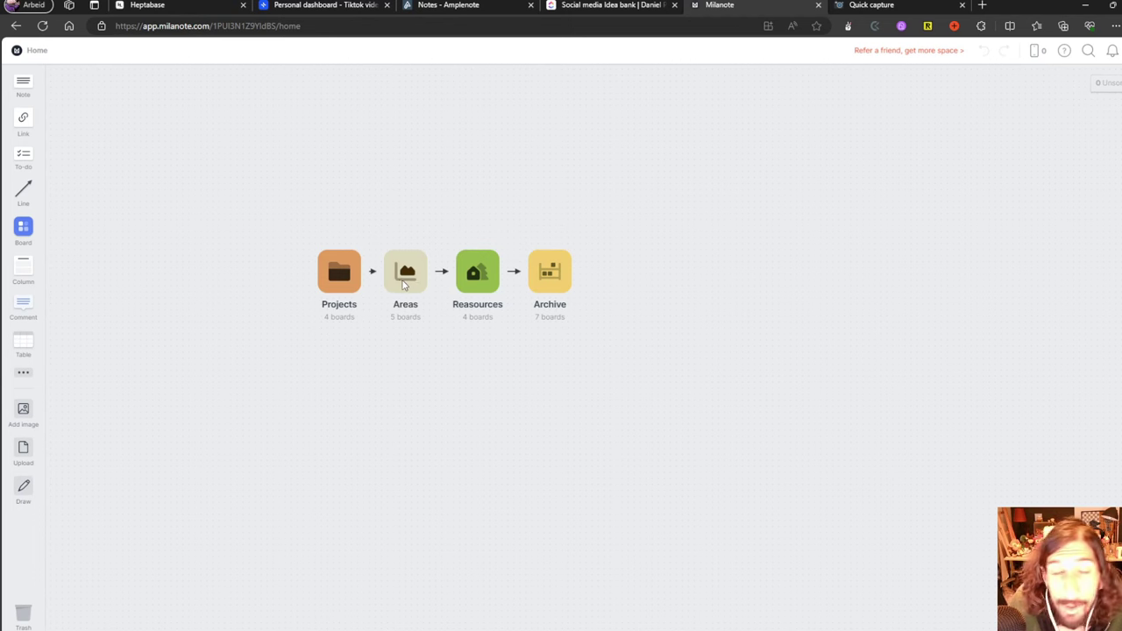
{"action": "left_click", "coordinate": [405, 271]}
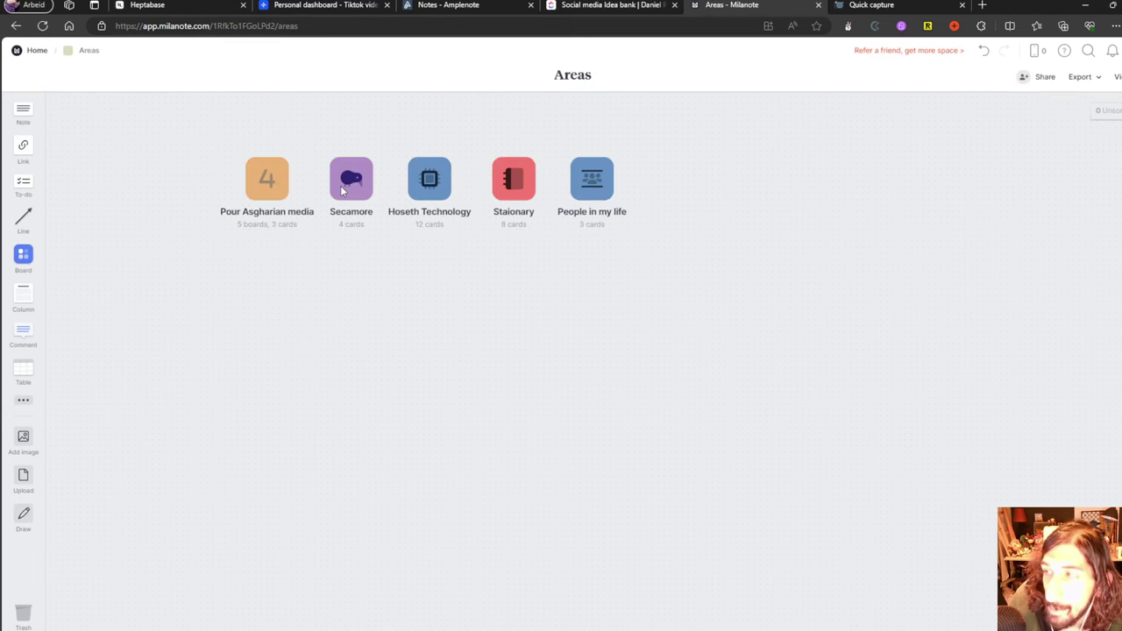
{"action": "left_click", "coordinate": [506, 191]}
{"action": "left_click", "coordinate": [506, 191]}
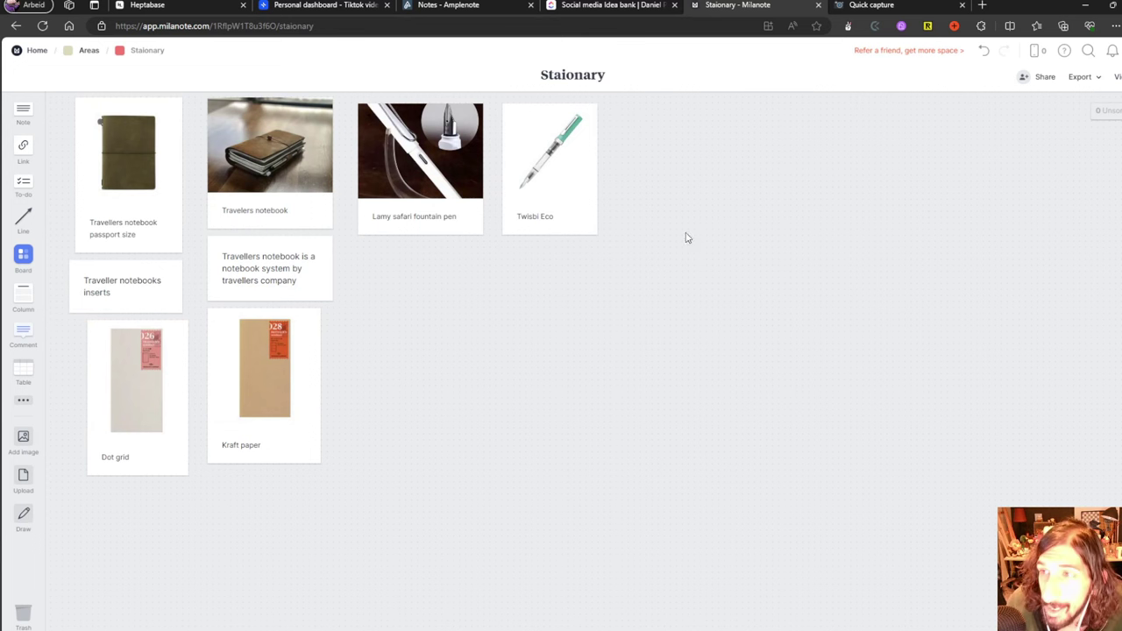
- From the Milanote home, open Projects and delete the podcast episode and Valgkomite AUF boards from the Active projects column
{"action": "left_click", "coordinate": [26, 52]}
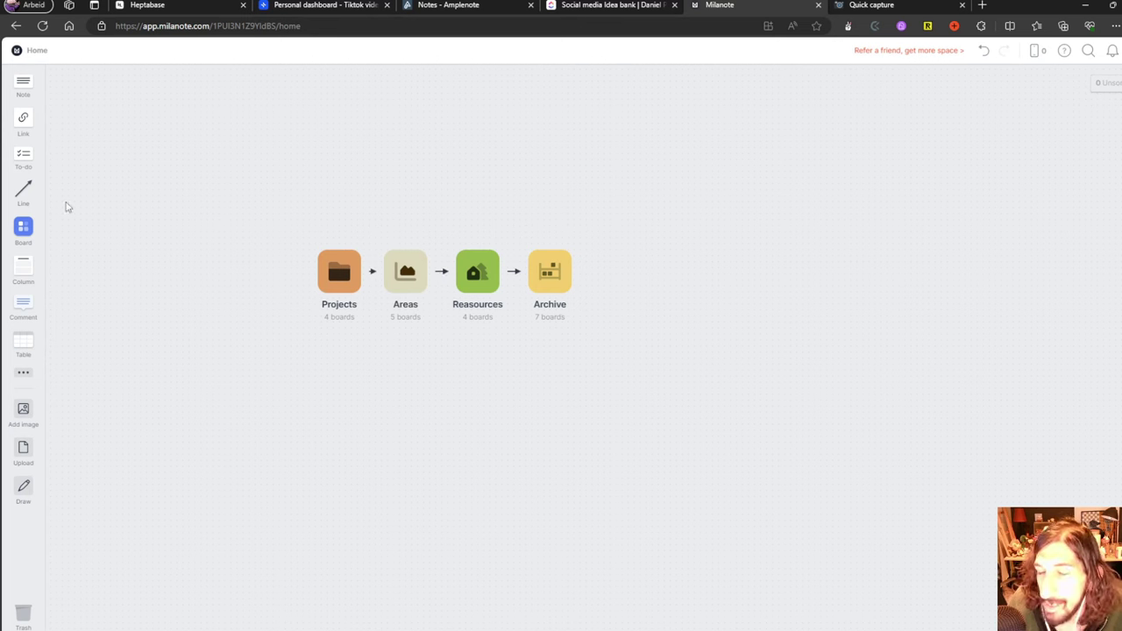
{"action": "left_click", "coordinate": [350, 272]}
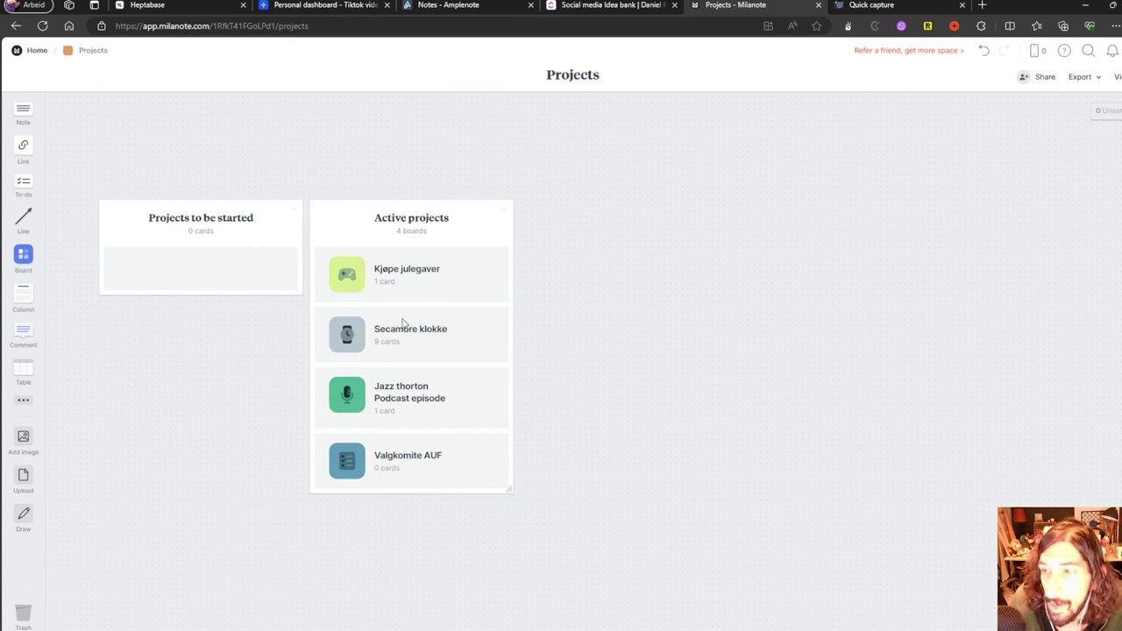
{"action": "left_click", "coordinate": [447, 401]}
{"action": "key", "text": "Delete"}
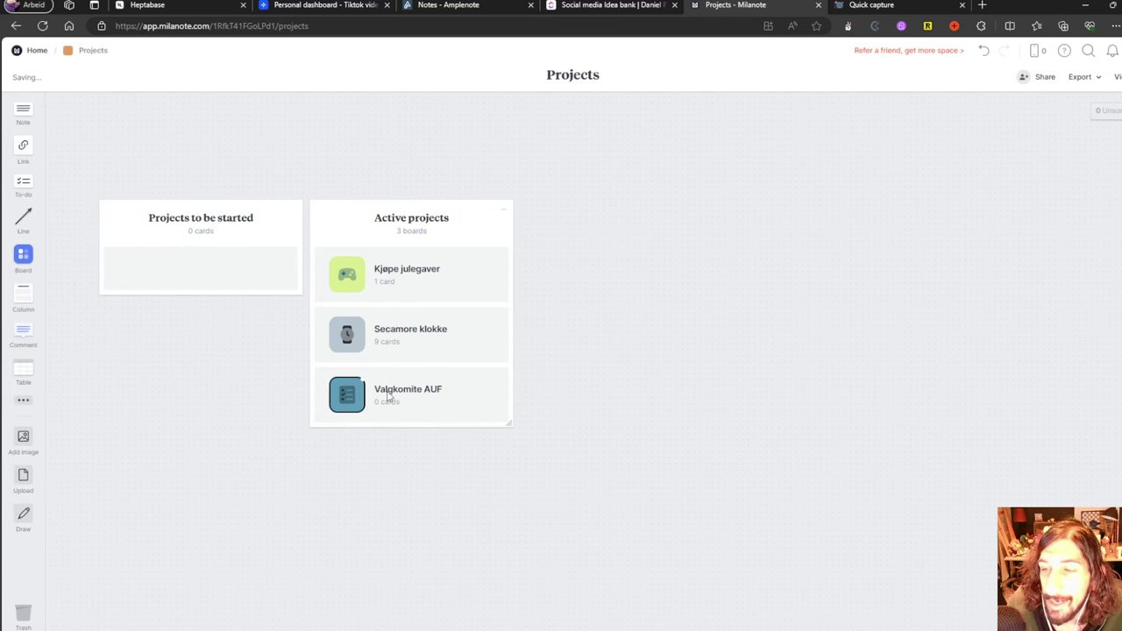
{"action": "key", "text": "Delete"}
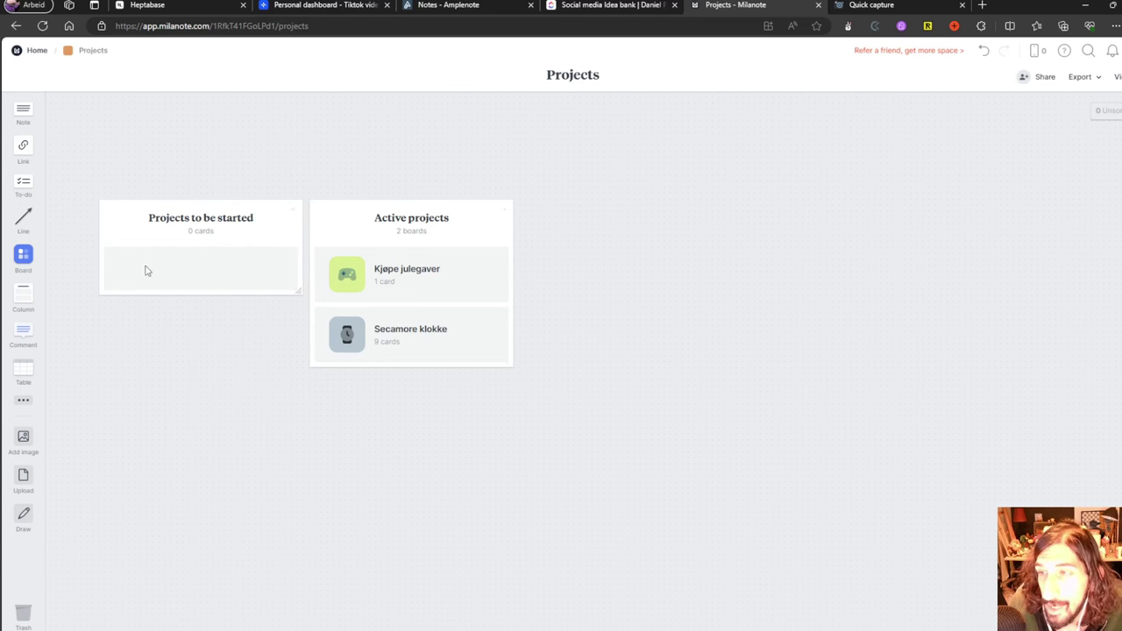
{"action": "left_click_drag", "start_coordinate": [23, 112], "coordinate": [417, 167]}
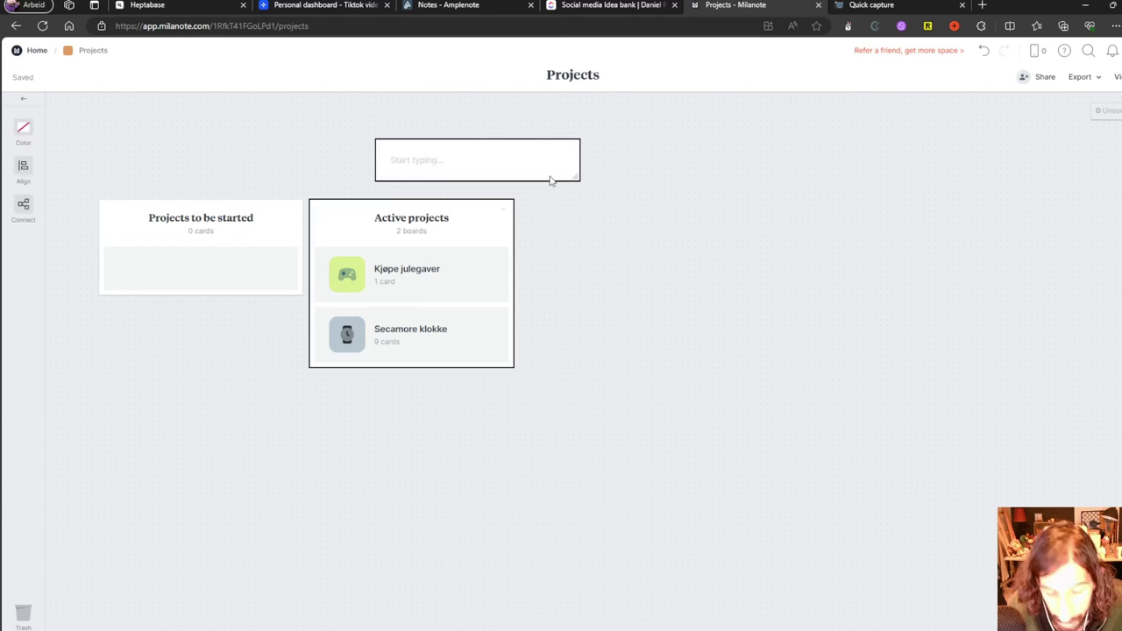
{"action": "left_click_drag", "start_coordinate": [499, 163], "coordinate": [659, 182]}
{"action": "left_click", "coordinate": [671, 230]}
{"action": "left_click_drag", "start_coordinate": [836, 220], "coordinate": [704, 157]}
{"action": "key", "text": "Delete"}
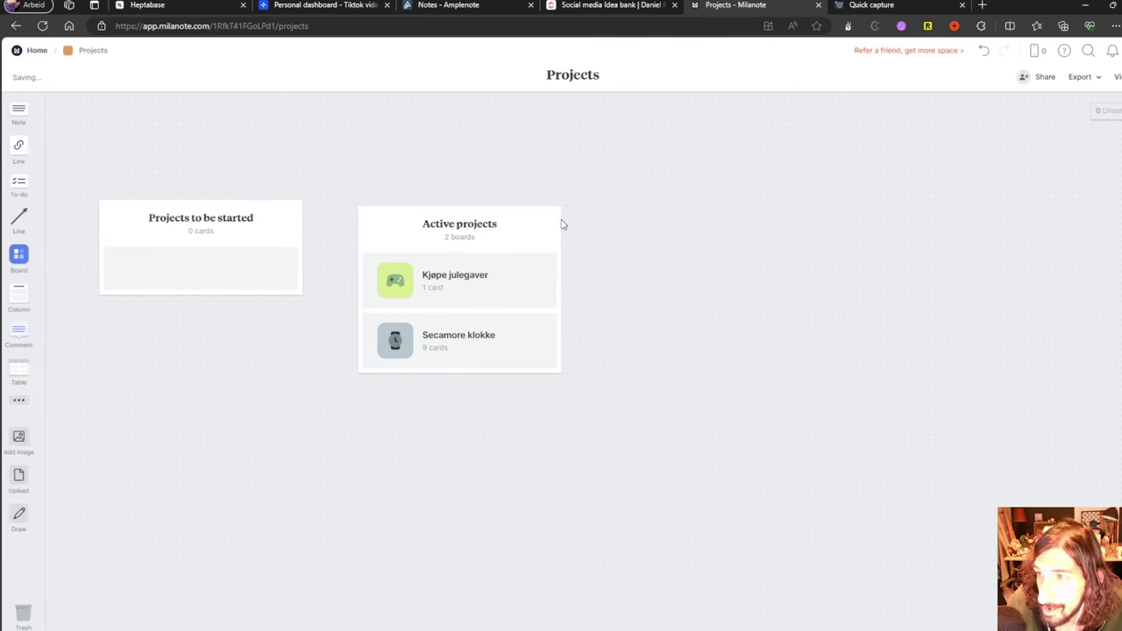
- Reposition the Active projects column at a distance from Projects to be started and add a blank note beyond it
{"action": "mouse_move", "coordinate": [523, 229]}
{"action": "left_mouse_down"}
{"action": "mouse_move", "coordinate": [325, 181]}
{"action": "mouse_move", "coordinate": [634, 215]}
{"action": "mouse_move", "coordinate": [648, 207]}
{"action": "mouse_move", "coordinate": [508, 220]}
{"action": "mouse_move", "coordinate": [530, 215]}
{"action": "left_mouse_up"}
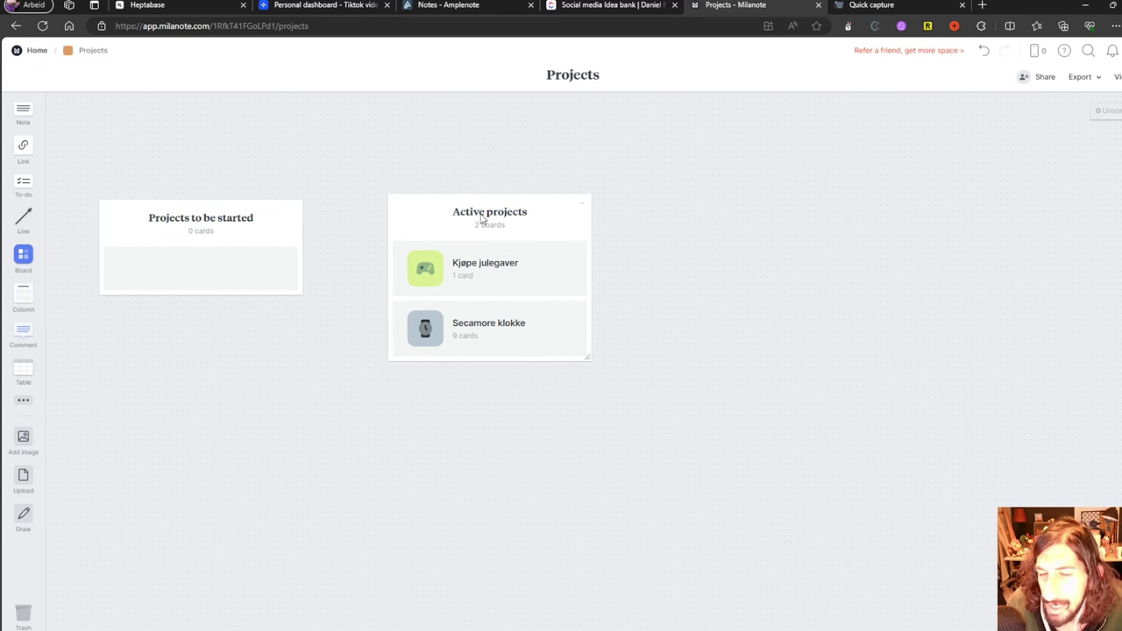
{"action": "left_click_drag", "start_coordinate": [232, 141], "coordinate": [688, 345]}
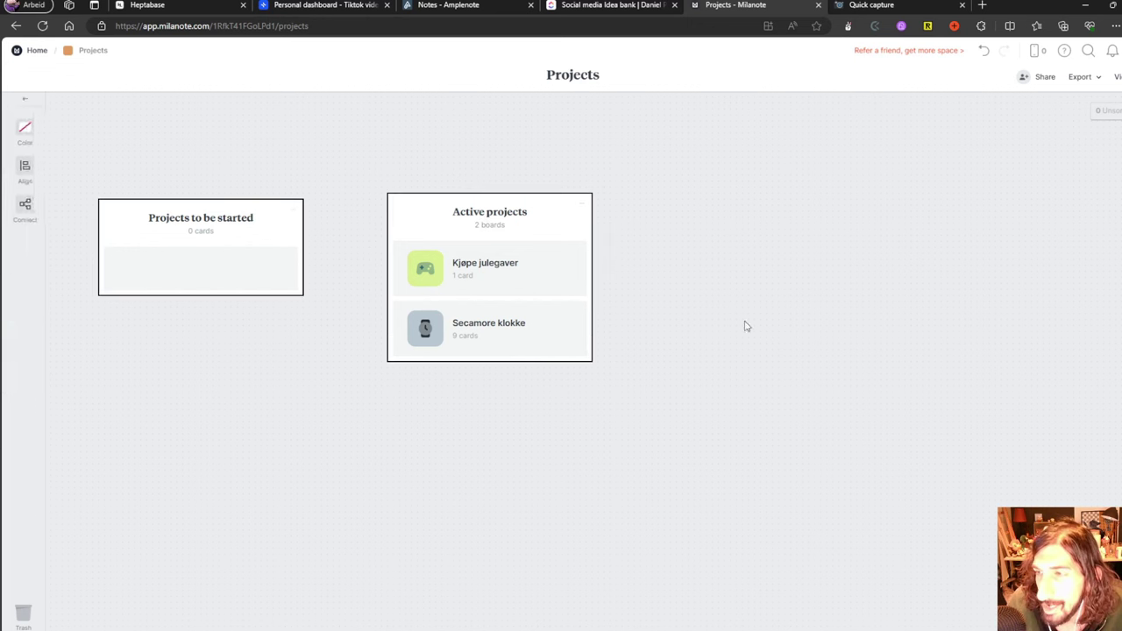
{"action": "double_click", "coordinate": [748, 318]}
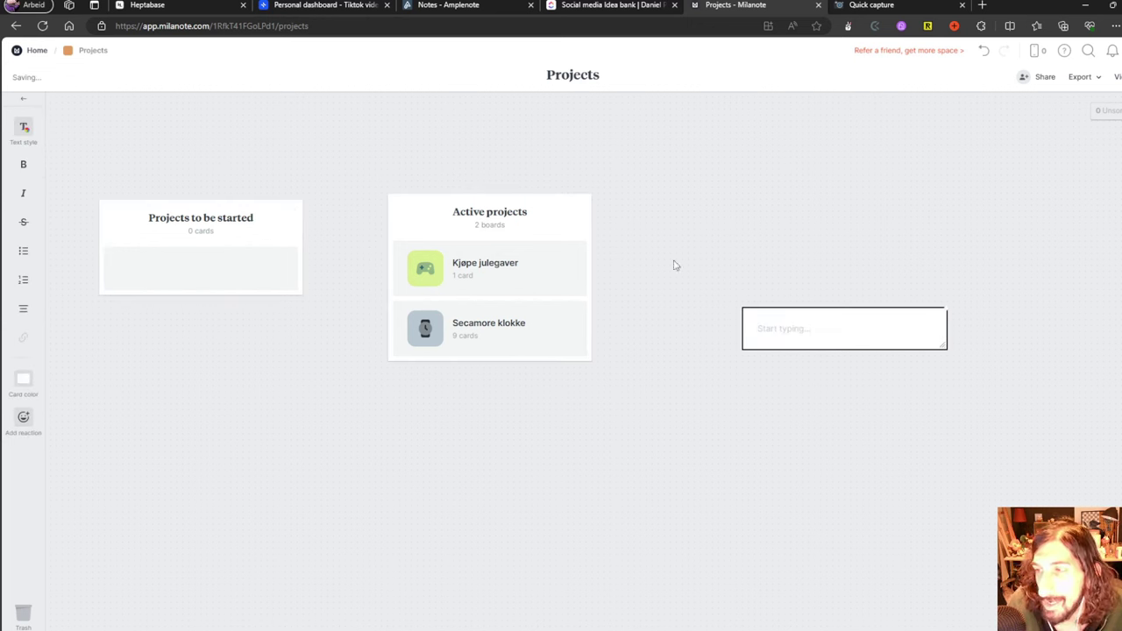
- Move and delete the blank note on the Projects board, then return to Home and select all four boards there
{"action": "left_click_drag", "start_coordinate": [806, 310], "coordinate": [736, 303]}
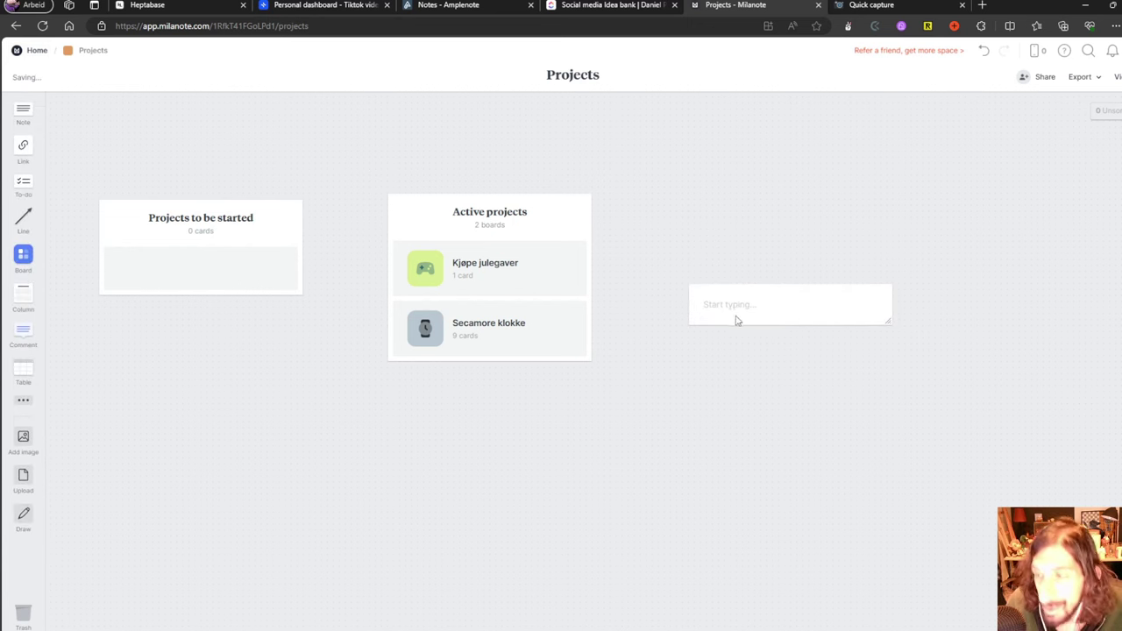
{"action": "key", "text": "Delete"}
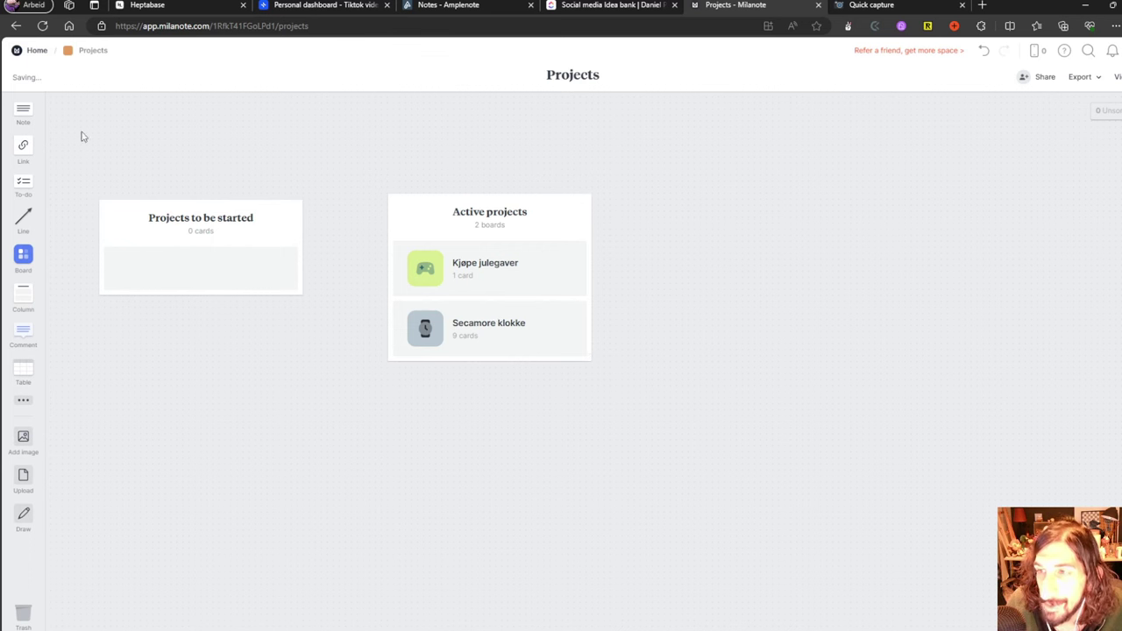
{"action": "left_click", "coordinate": [37, 50]}
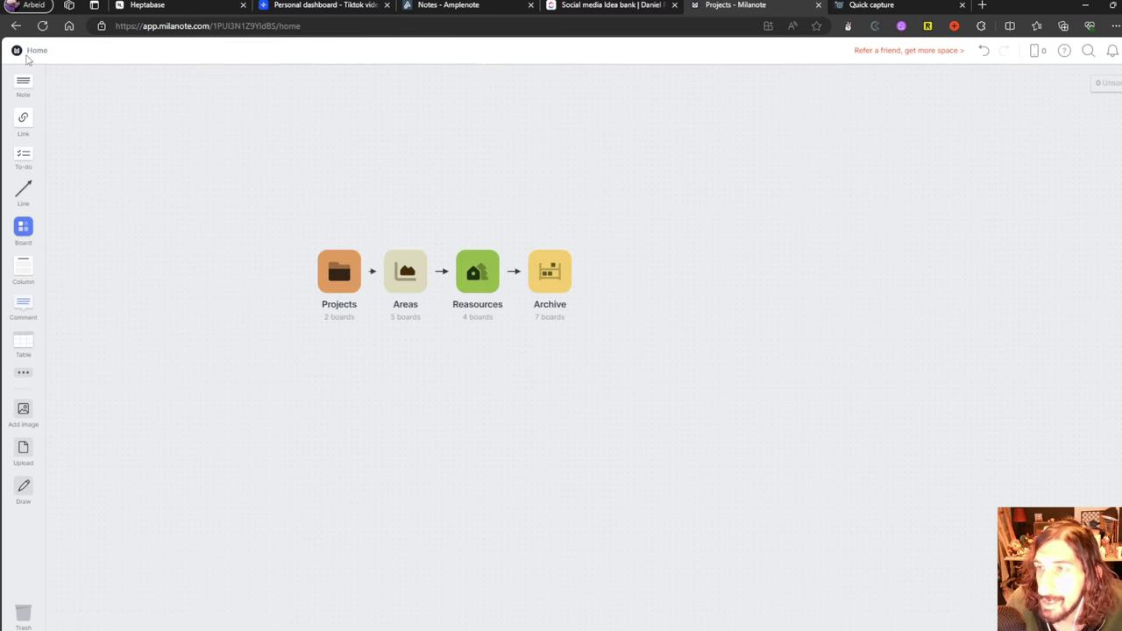
{"action": "left_click_drag", "start_coordinate": [179, 460], "coordinate": [698, 153]}
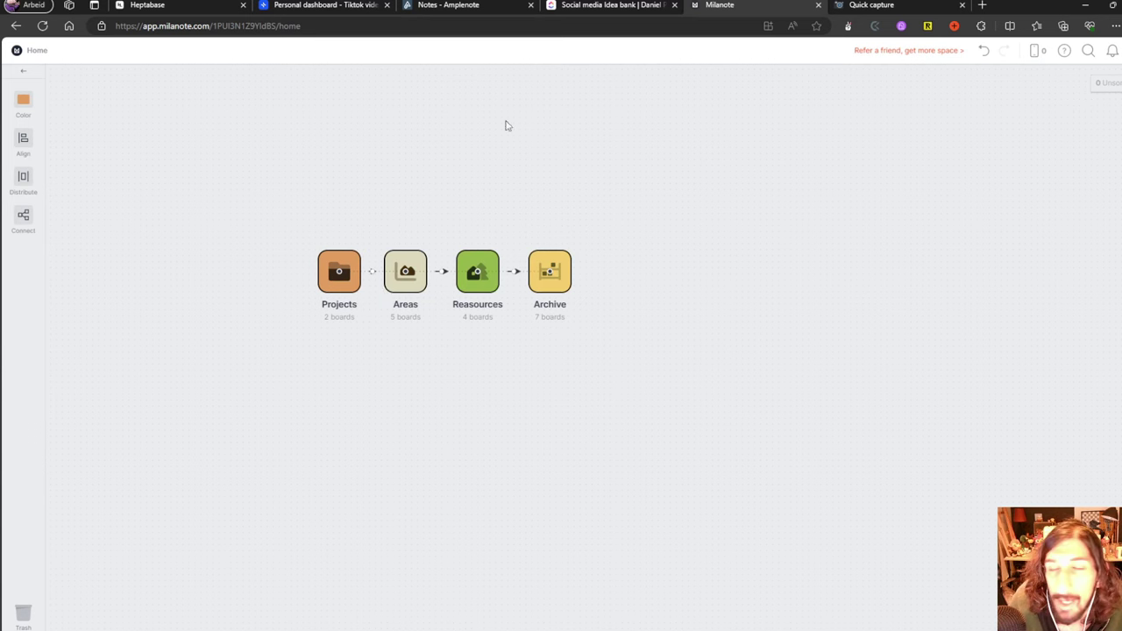
- Switch to ClickUp, view the Social media Idea bank list and look through the cards on the Home page
{"action": "left_click", "coordinate": [605, 6]}
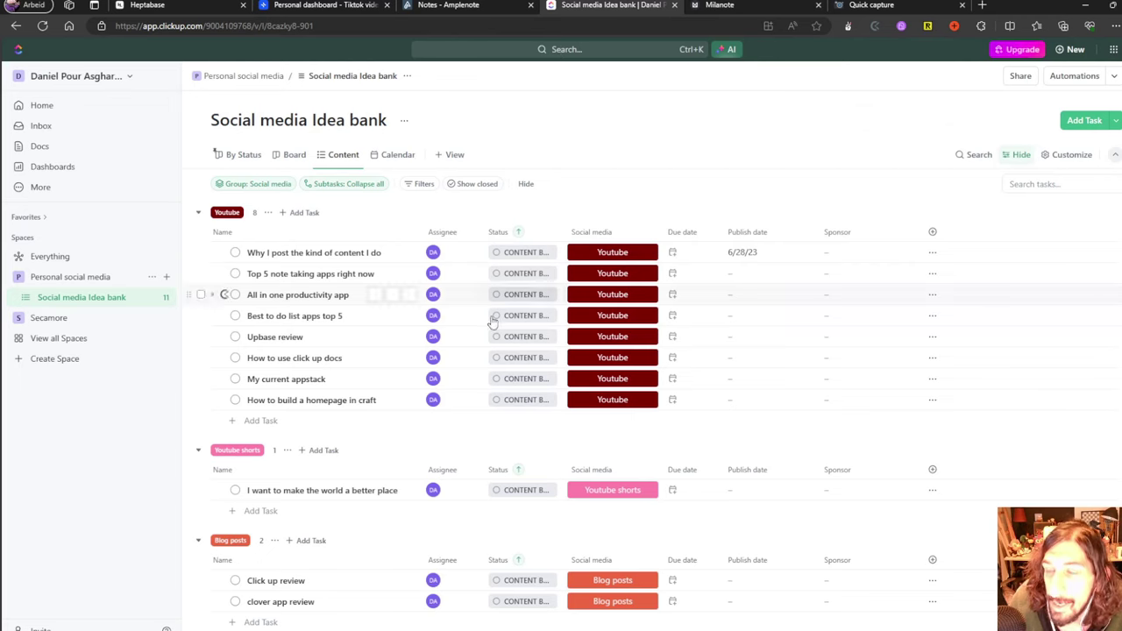
{"action": "left_click", "coordinate": [49, 112]}
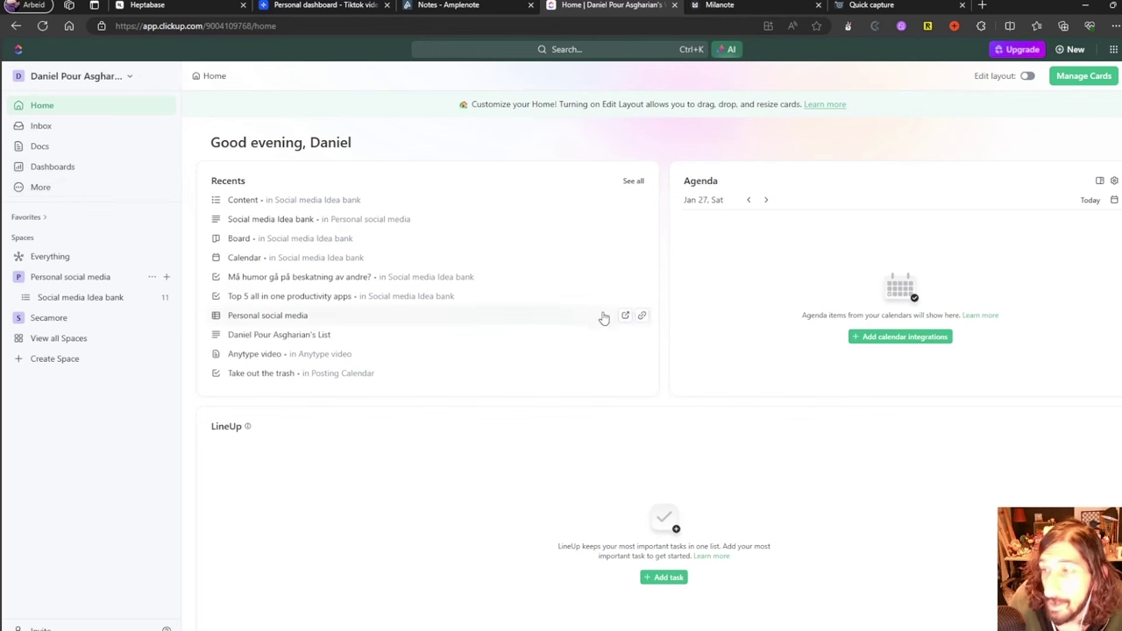
{"action": "scroll", "coordinate": [735, 281], "scroll_direction": "down", "scroll_amount": 1}
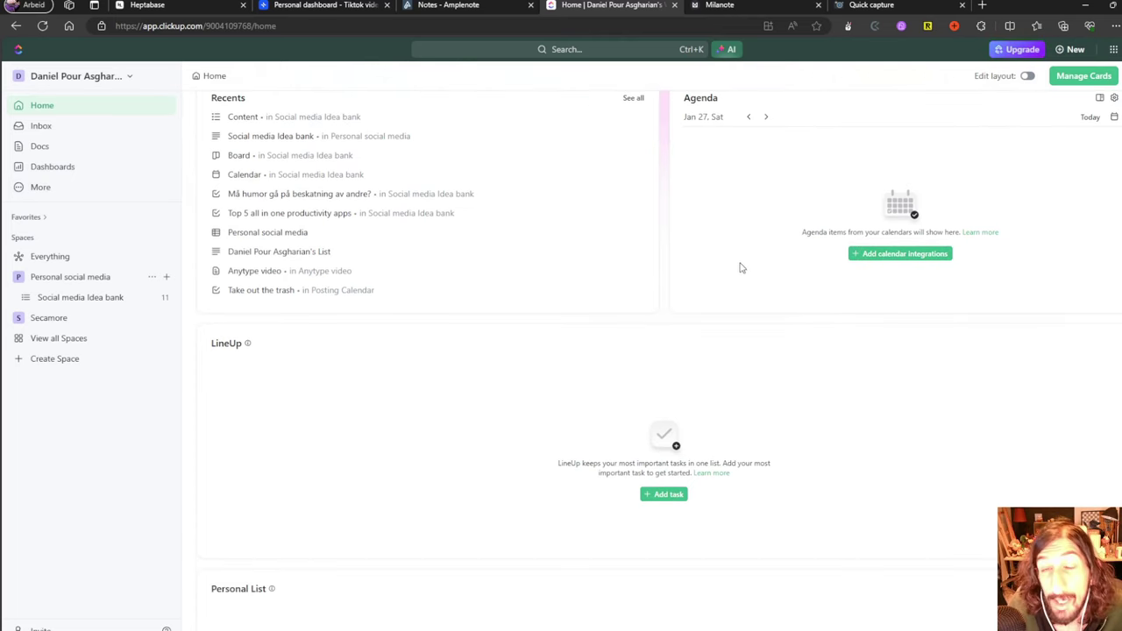
{"action": "scroll", "coordinate": [675, 254], "scroll_direction": "up", "scroll_amount": 1}
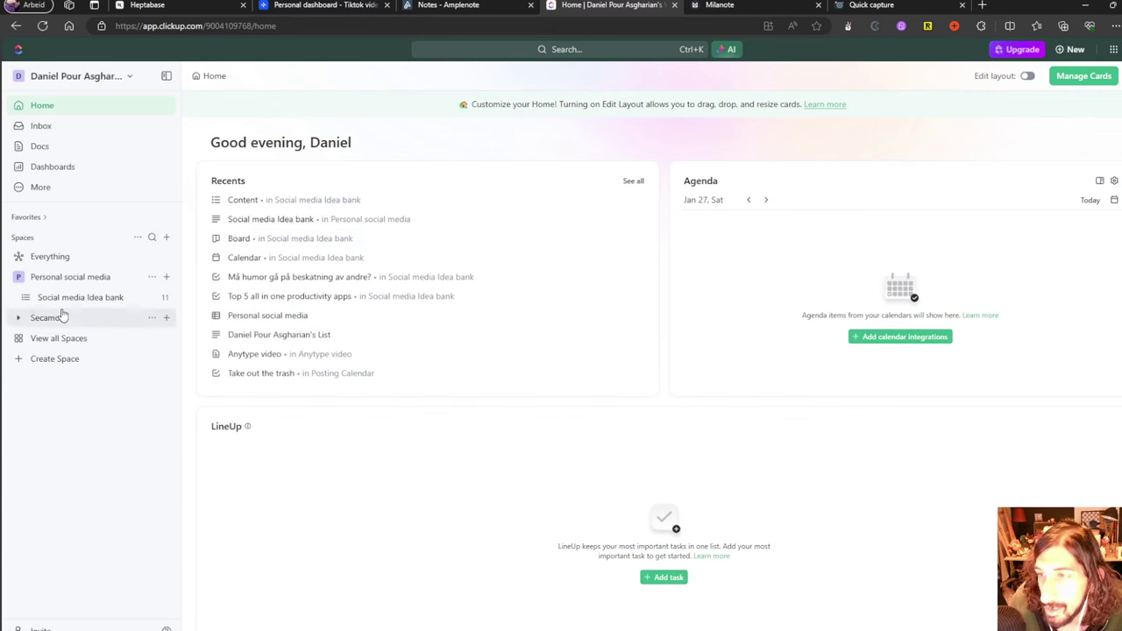
- Open the Dashboard from the Dashboards overview and look through its task list and cards
{"action": "left_click", "coordinate": [44, 188]}
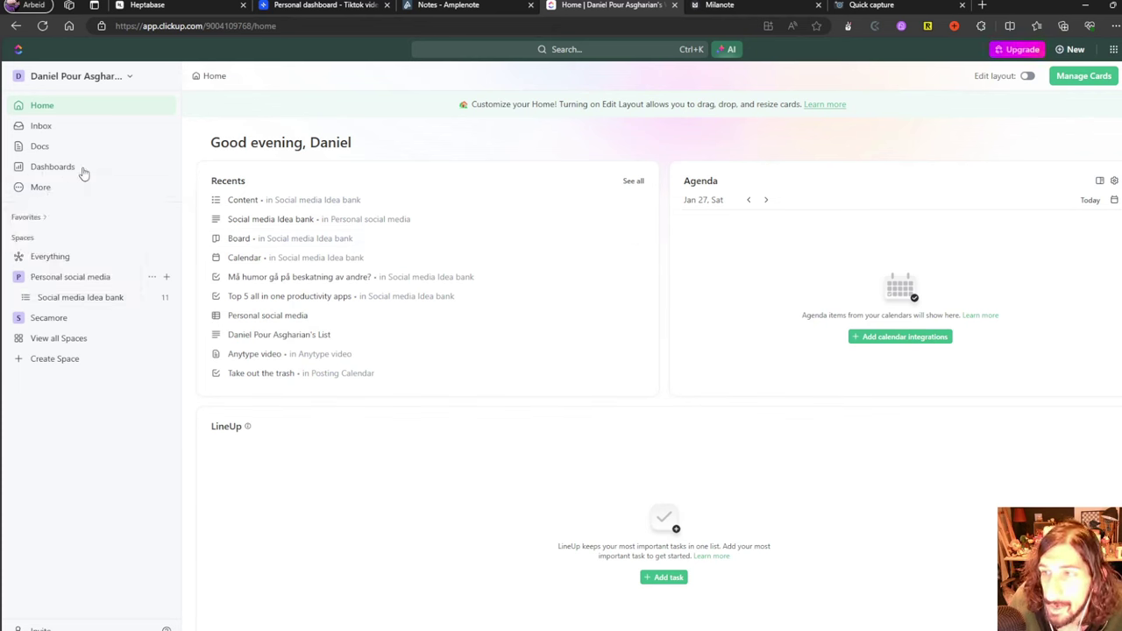
{"action": "left_click", "coordinate": [79, 169]}
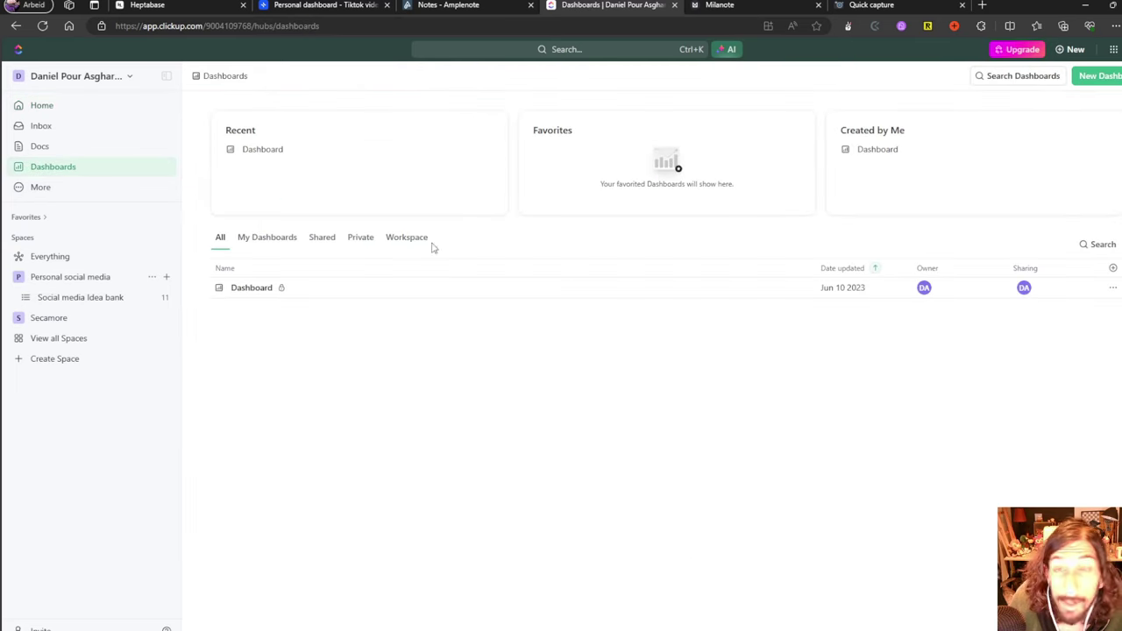
{"action": "left_click", "coordinate": [251, 290]}
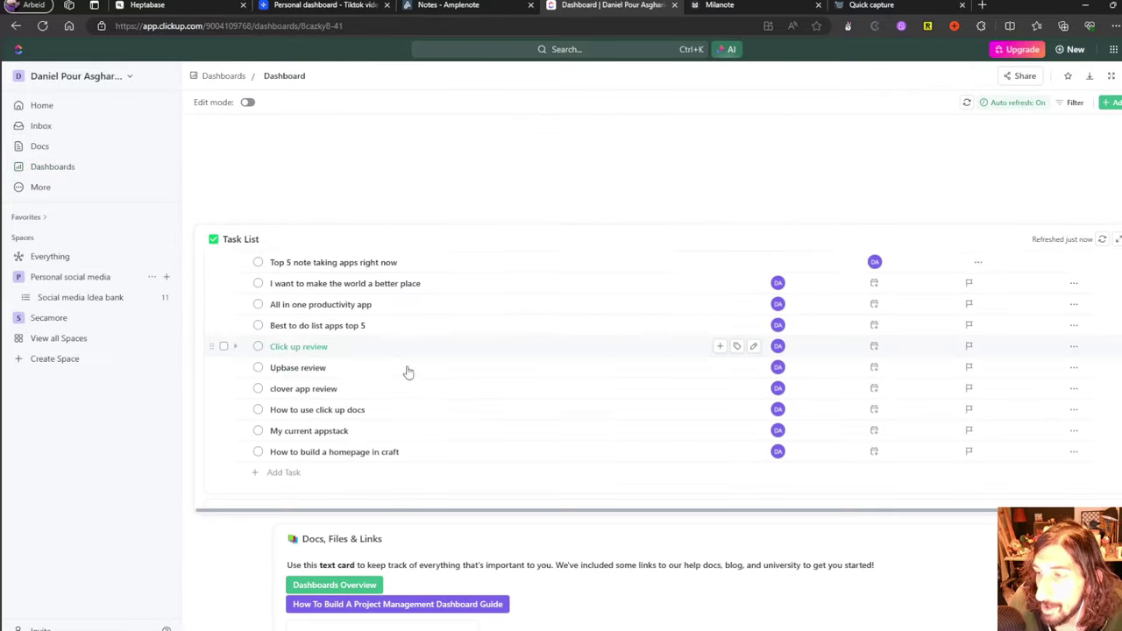
{"action": "scroll", "coordinate": [341, 334], "scroll_direction": "down", "scroll_amount": 8}
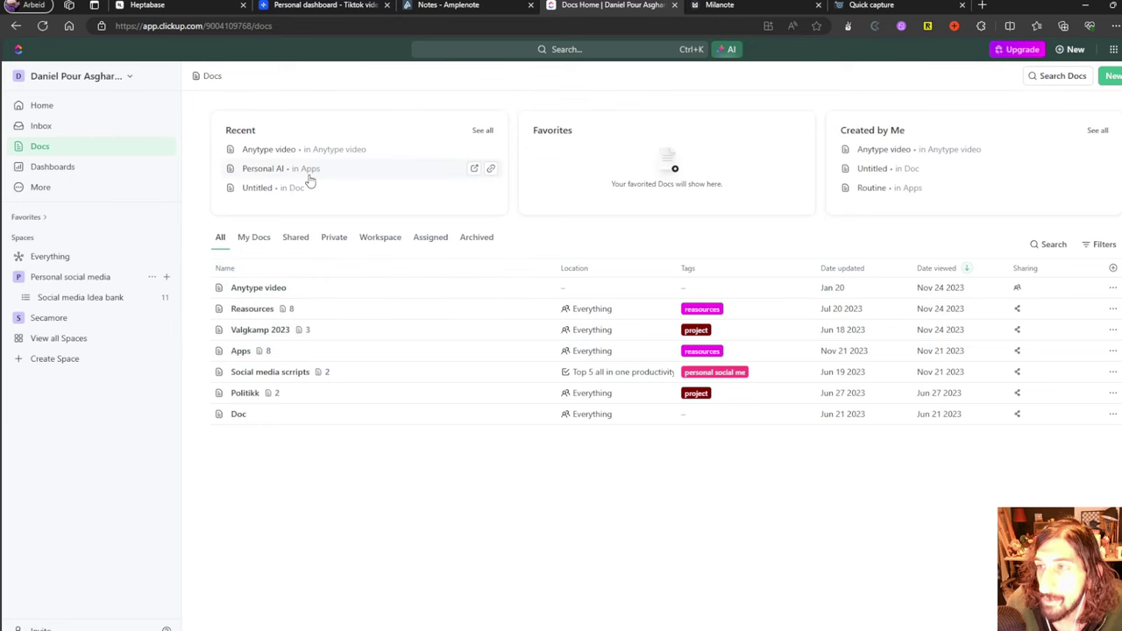
- Open the Personal AI page from the recent Docs and highlight its paragraph text to show the formatting options
{"action": "left_click", "coordinate": [261, 169]}
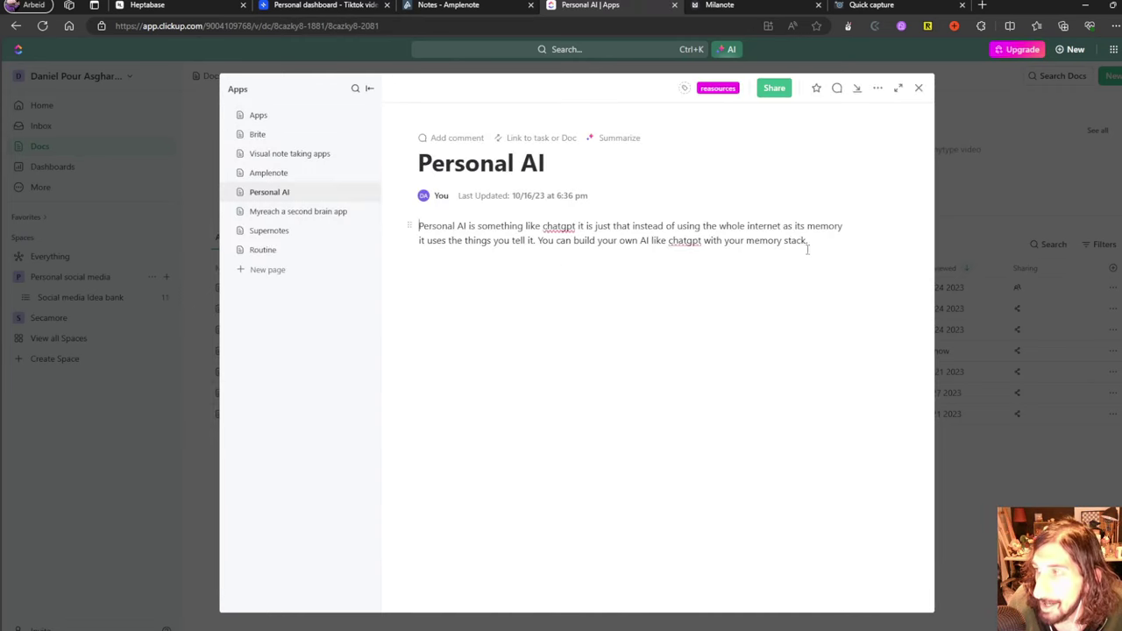
{"action": "left_click_drag", "start_coordinate": [806, 242], "coordinate": [476, 226]}
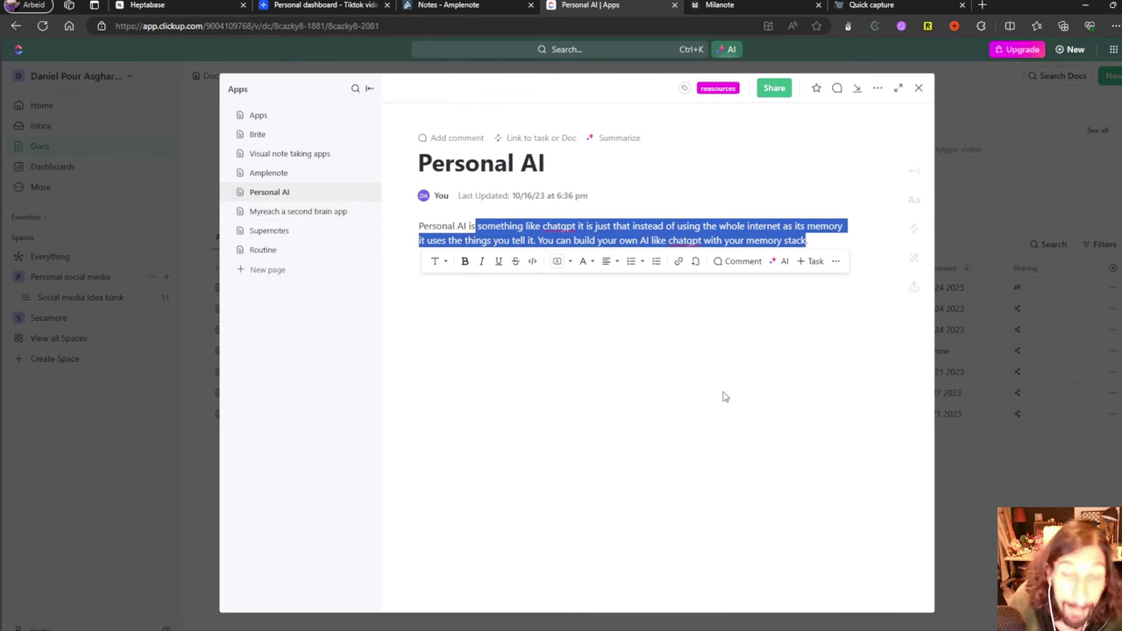
{"action": "left_click", "coordinate": [803, 286]}
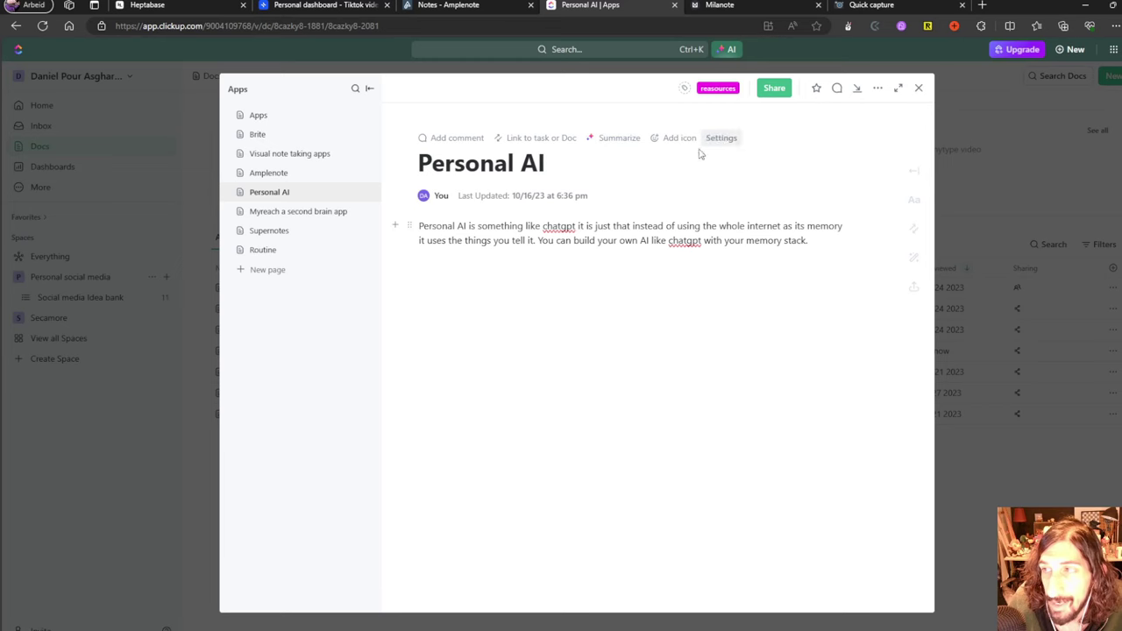
- Set the Personal AI page's cover to solid orange, close the doc and return to Home
{"action": "left_click", "coordinate": [718, 139]}
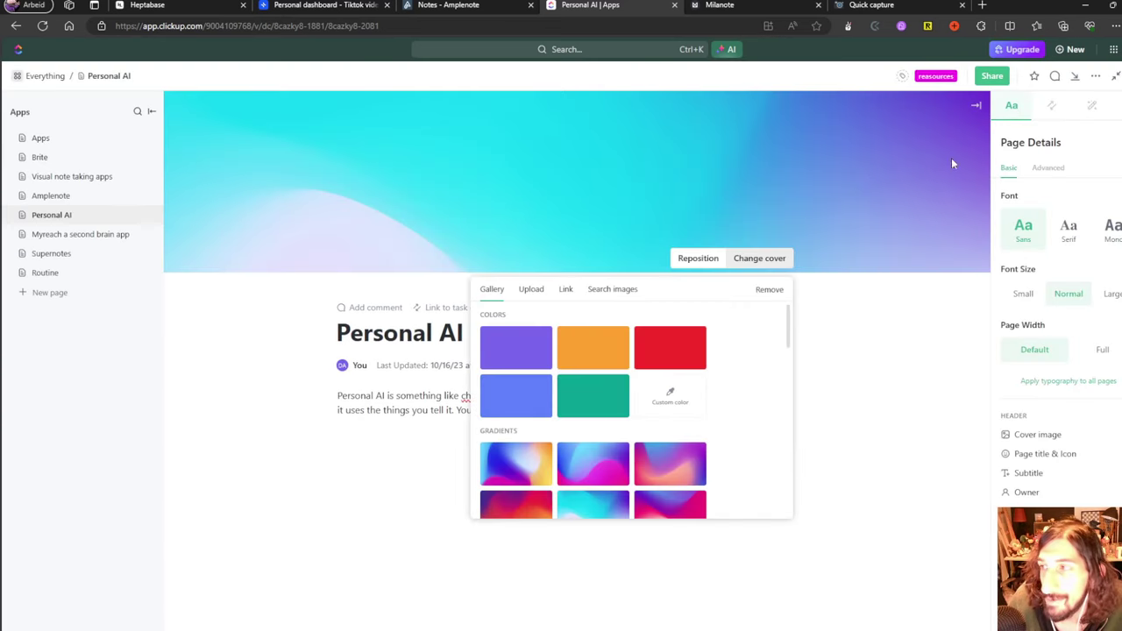
{"action": "left_click", "coordinate": [587, 361]}
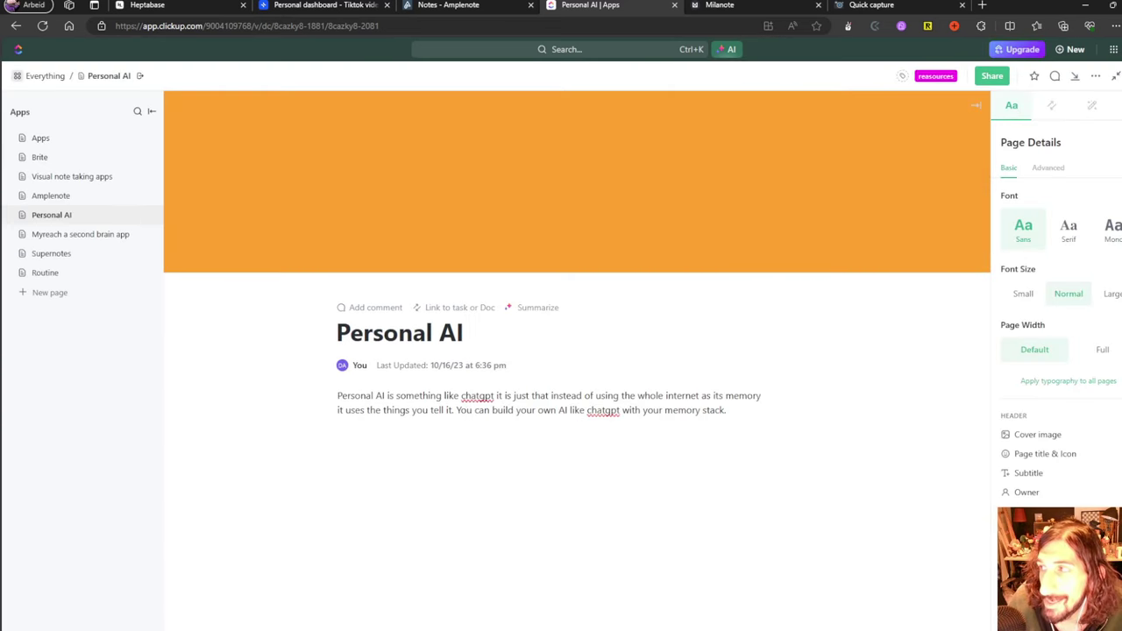
{"action": "key", "text": "Escape"}
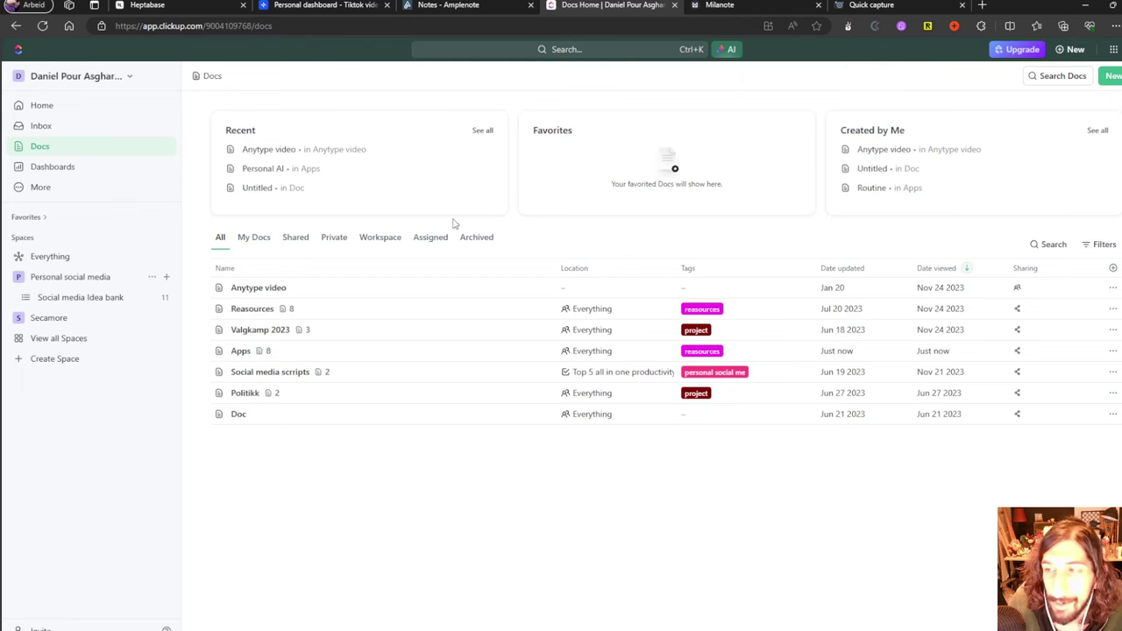
{"action": "left_click", "coordinate": [62, 112]}
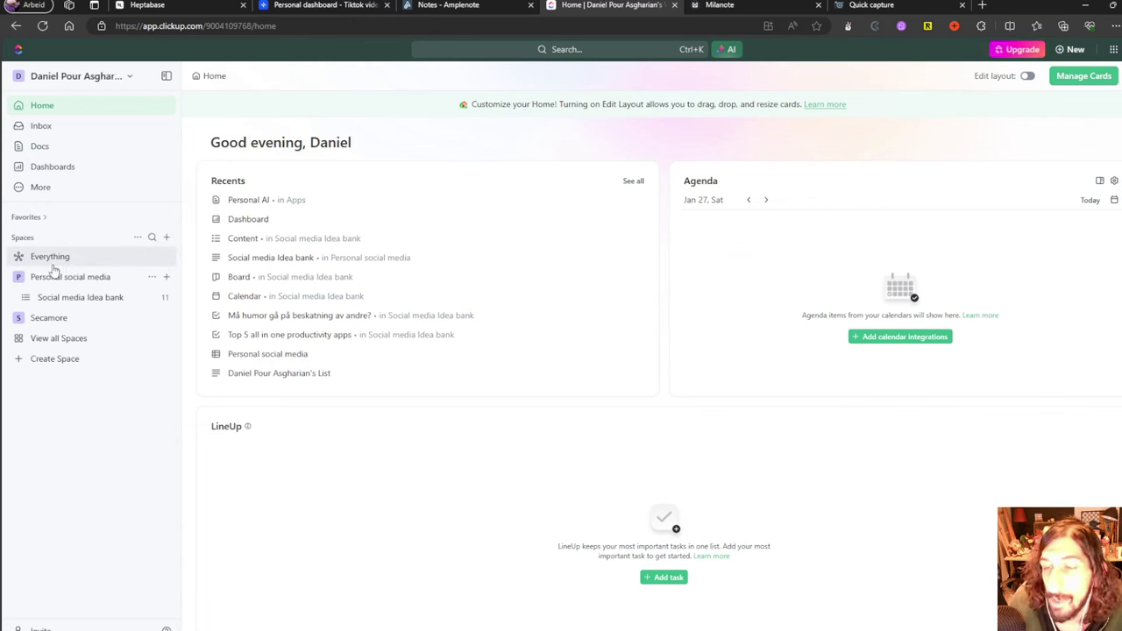
- Switch to Amplenote, view the Social media ideas note and open the Tasks list
{"action": "left_click", "coordinate": [465, 4]}
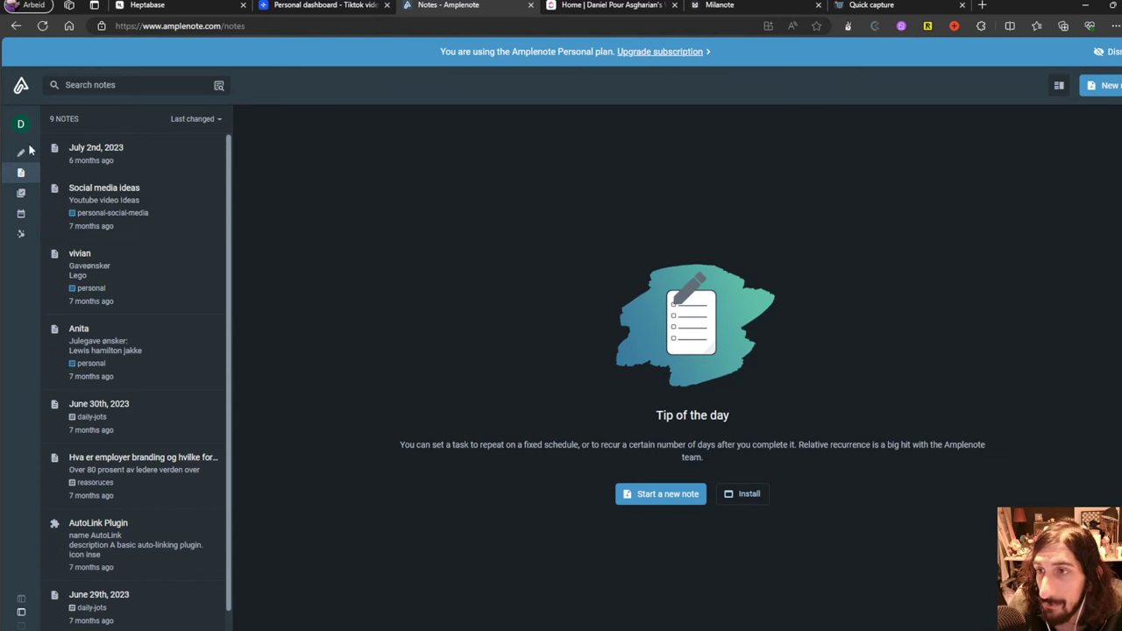
{"action": "left_click", "coordinate": [142, 215]}
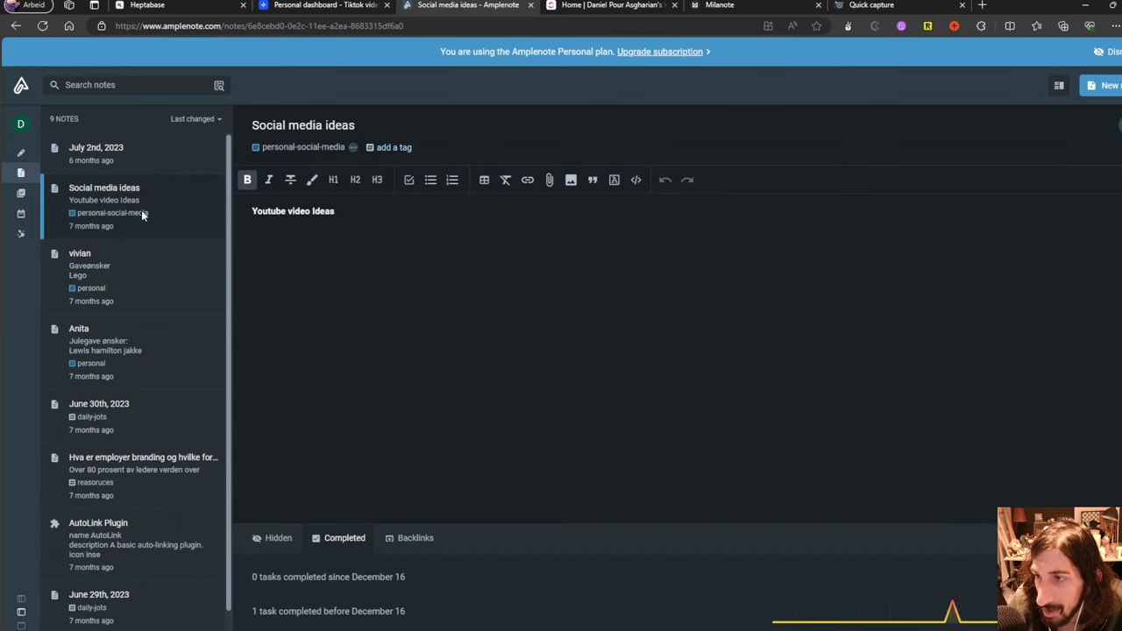
{"action": "left_click", "coordinate": [28, 196]}
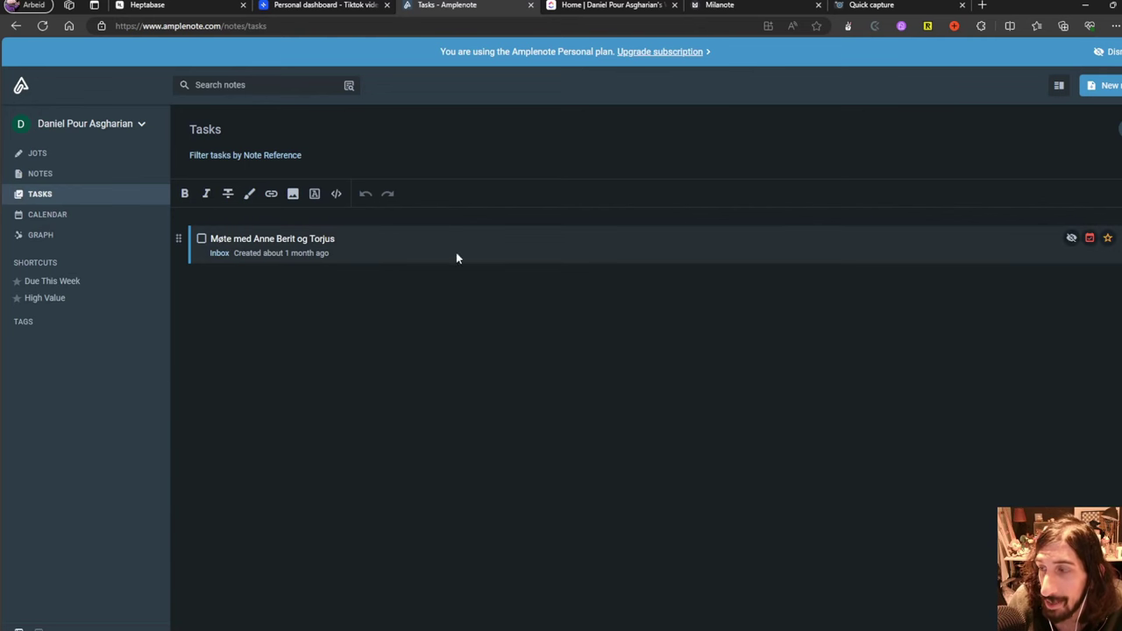
- Compare the work calendar for January 27, 2024 with the daily-jots page
{"action": "left_click", "coordinate": [96, 211]}
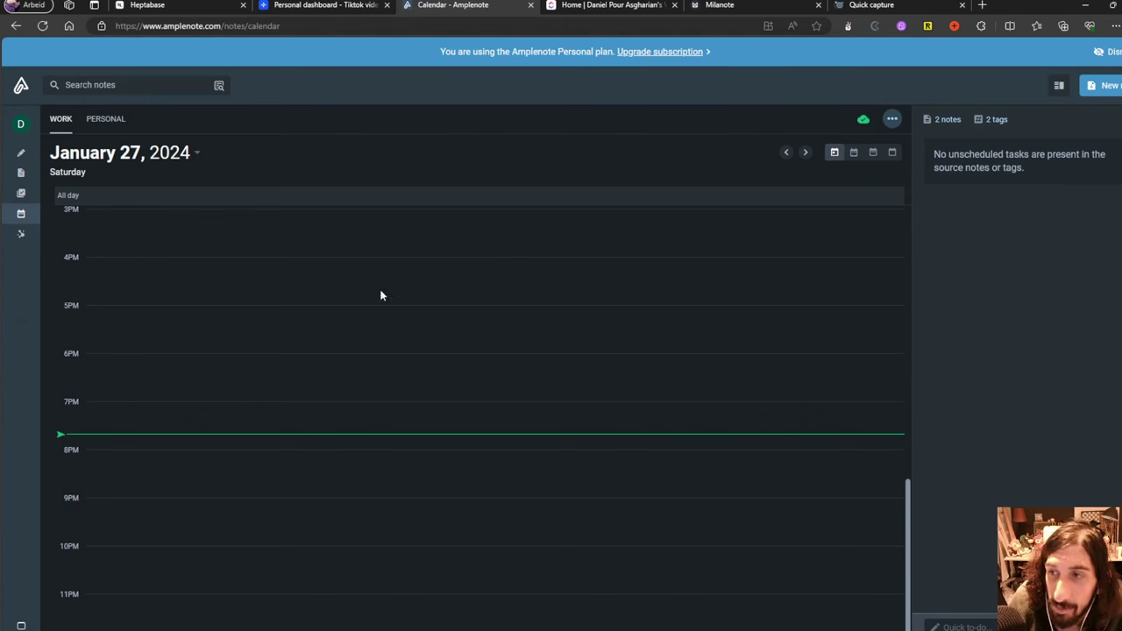
{"action": "scroll", "coordinate": [231, 255], "scroll_direction": "up", "scroll_amount": 1}
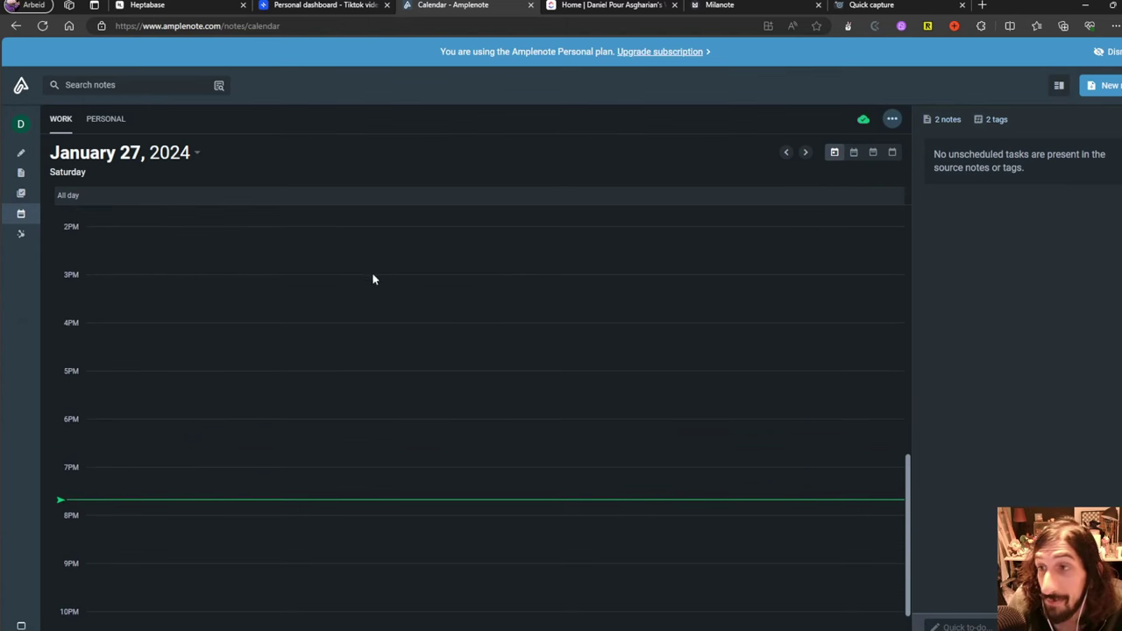
{"action": "left_click", "coordinate": [21, 156]}
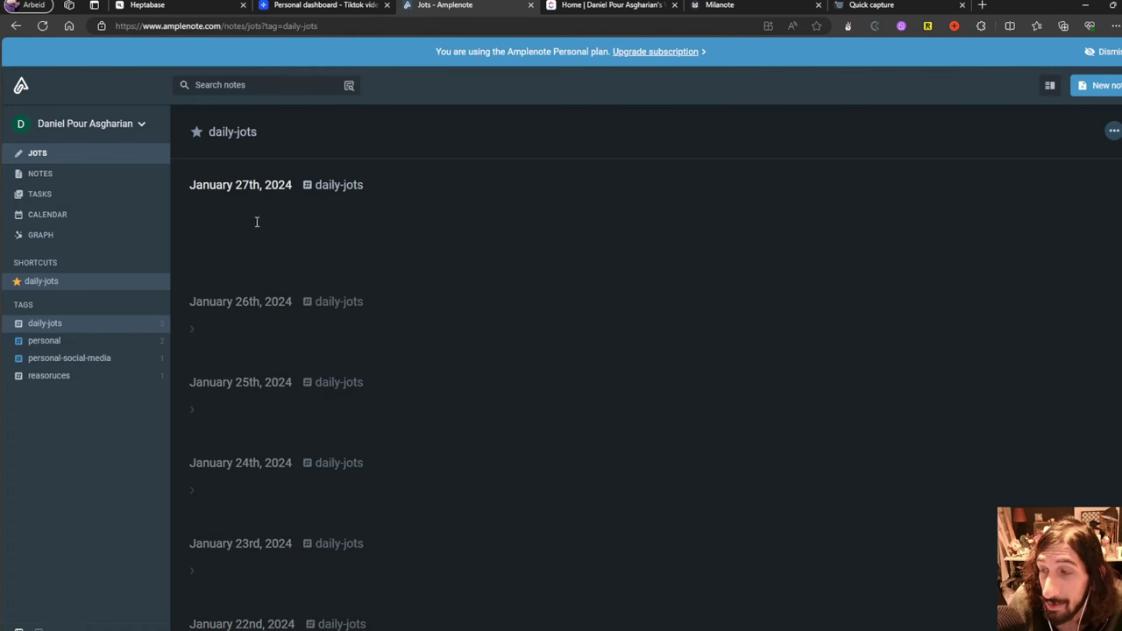
{"action": "left_click", "coordinate": [58, 214]}
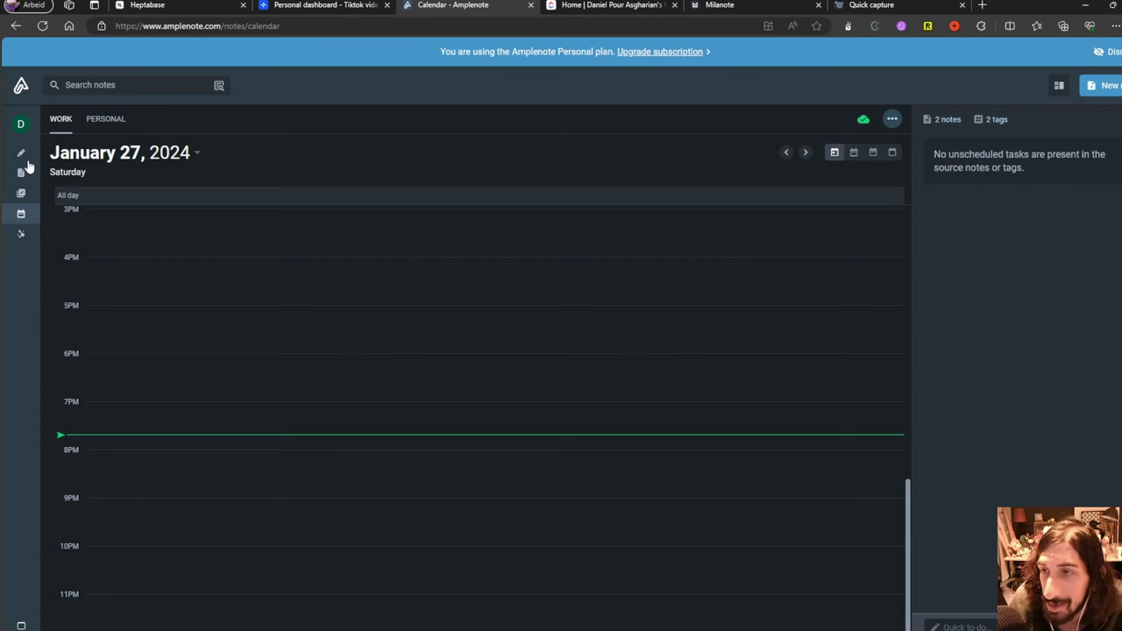
{"action": "left_click", "coordinate": [19, 159]}
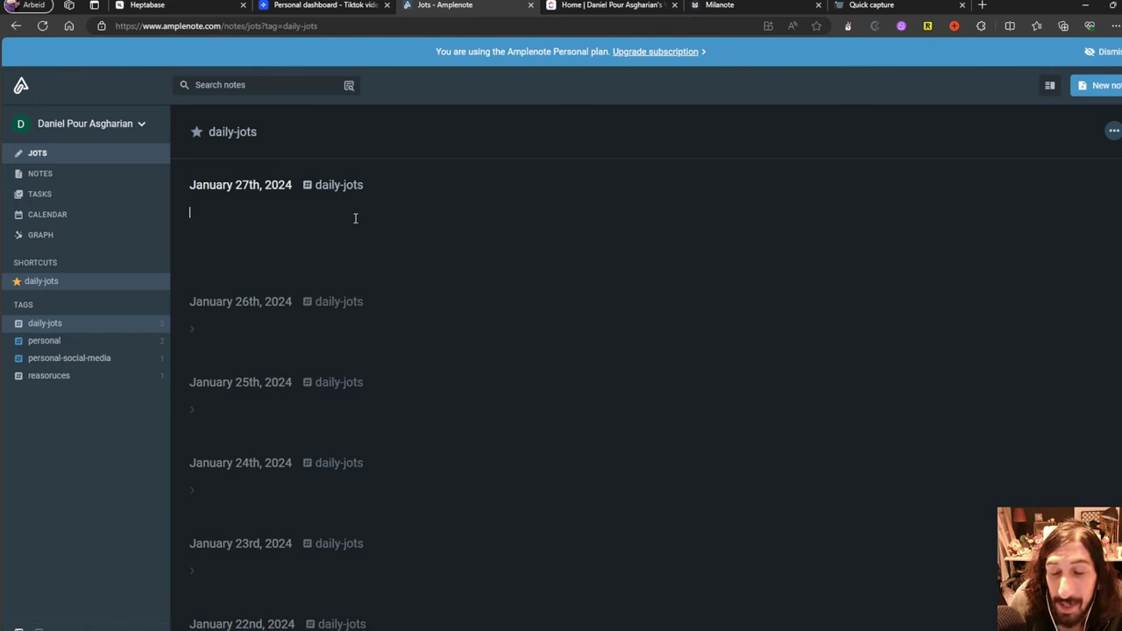
- Switch to xTiles, create a simple note tile on the Tiktok videos page and title it Visual
{"action": "left_click", "coordinate": [330, 5]}
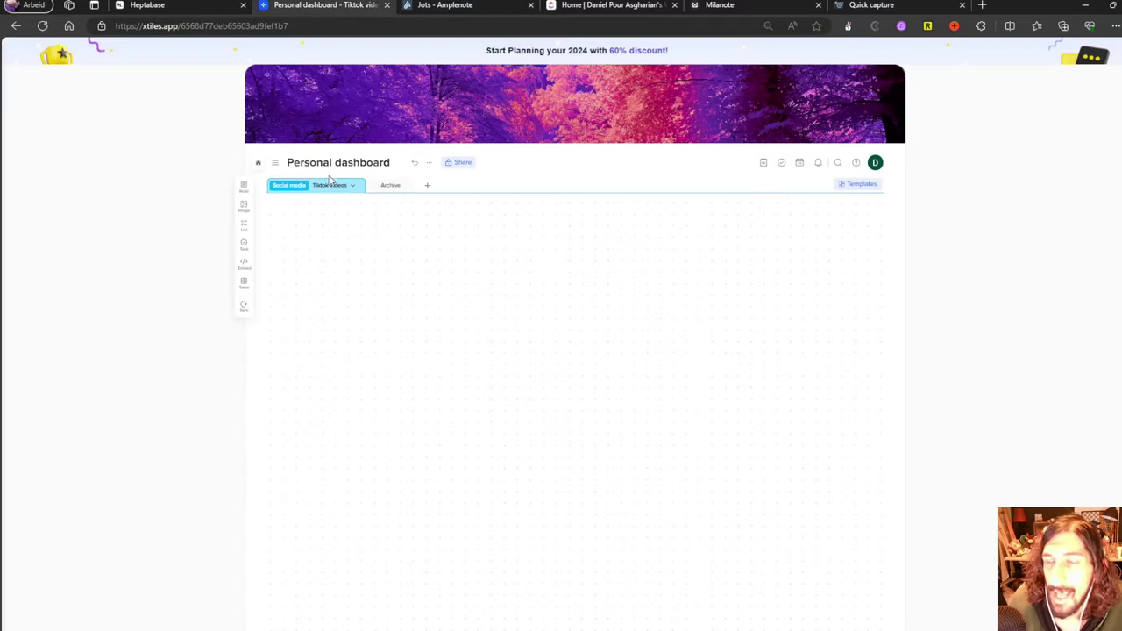
{"action": "left_click_drag", "start_coordinate": [373, 274], "coordinate": [386, 308]}
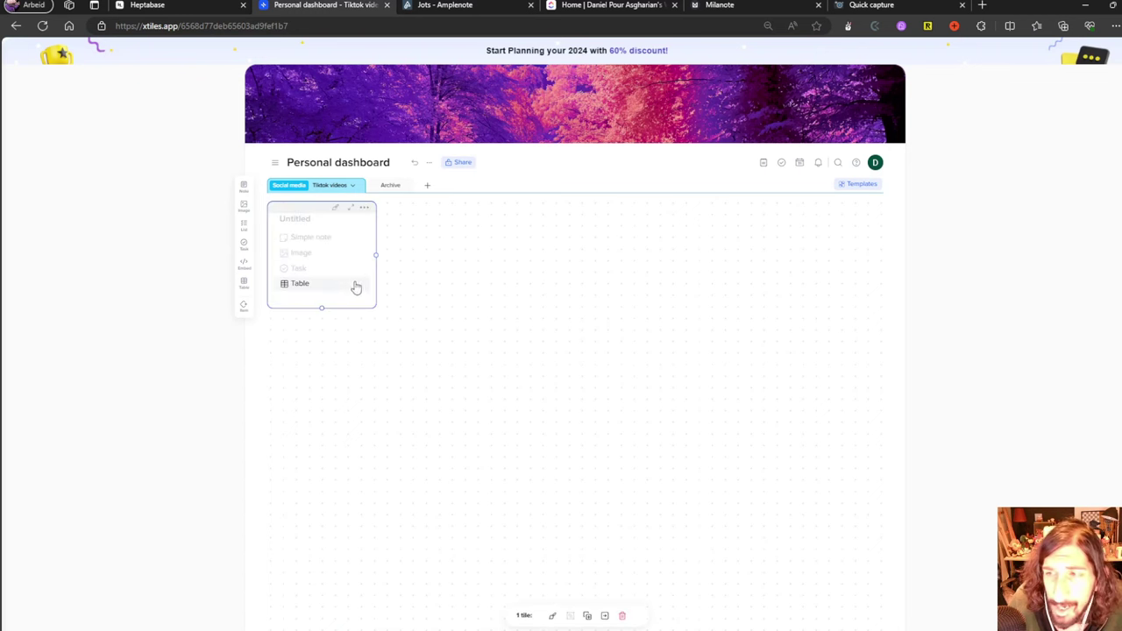
{"action": "left_click", "coordinate": [311, 233]}
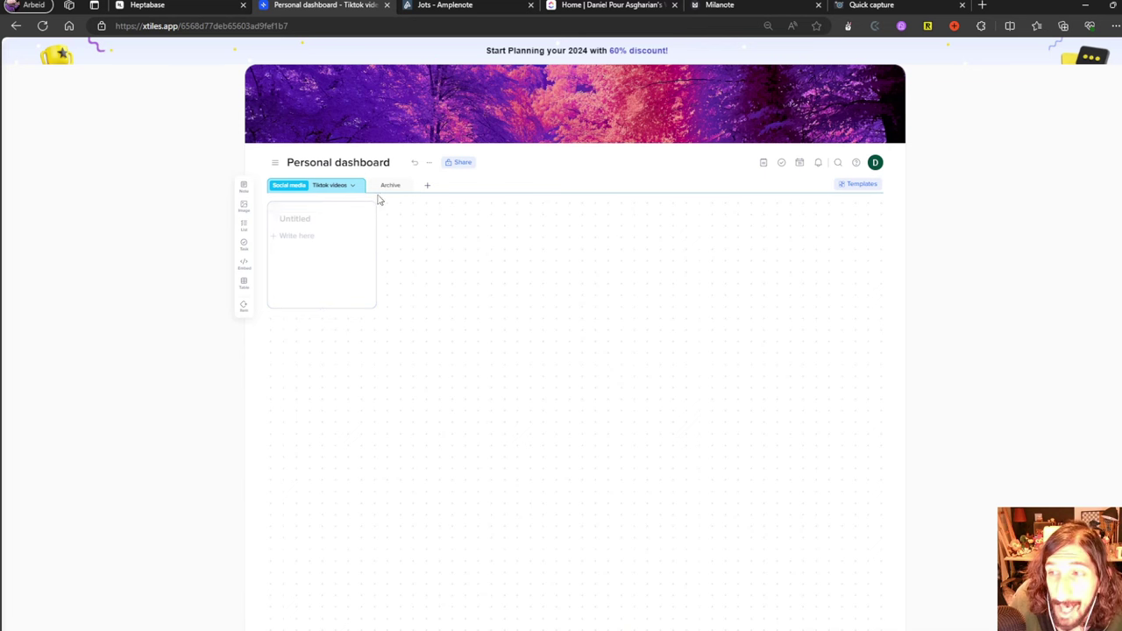
{"action": "left_click", "coordinate": [347, 186]}
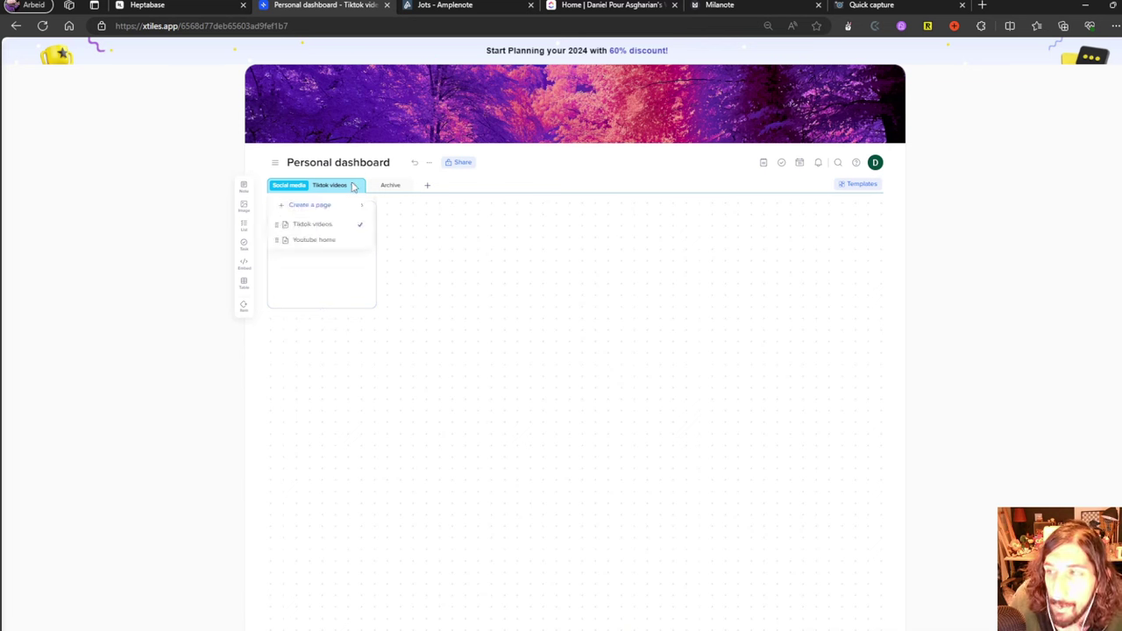
{"action": "left_click", "coordinate": [351, 187]}
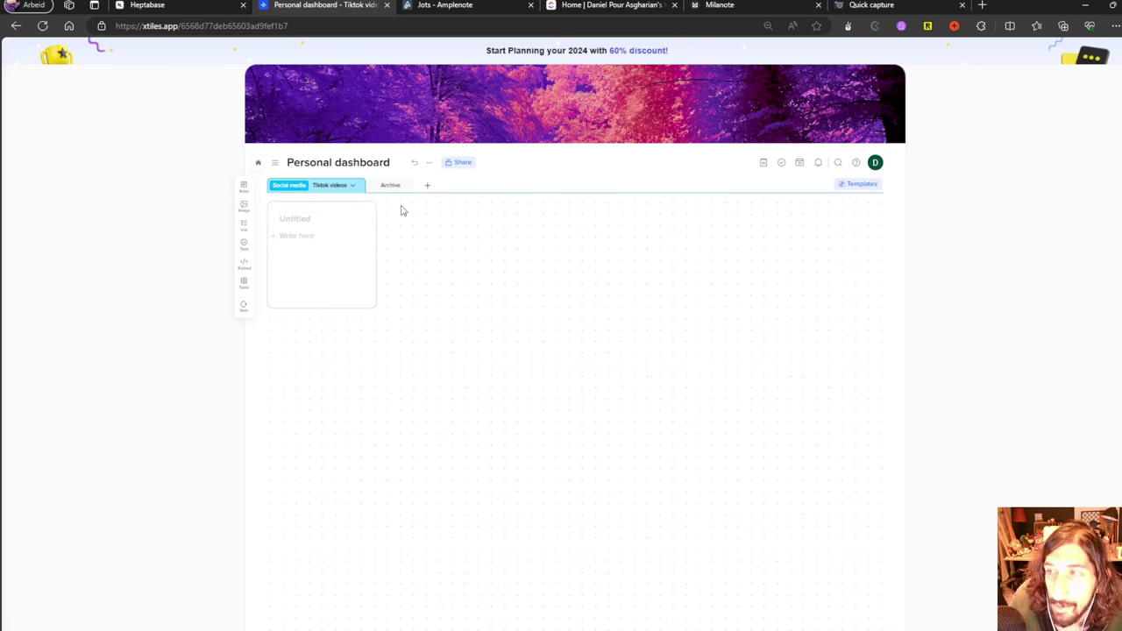
{"action": "left_click", "coordinate": [324, 218]}
{"action": "type", "text": "Visual"}
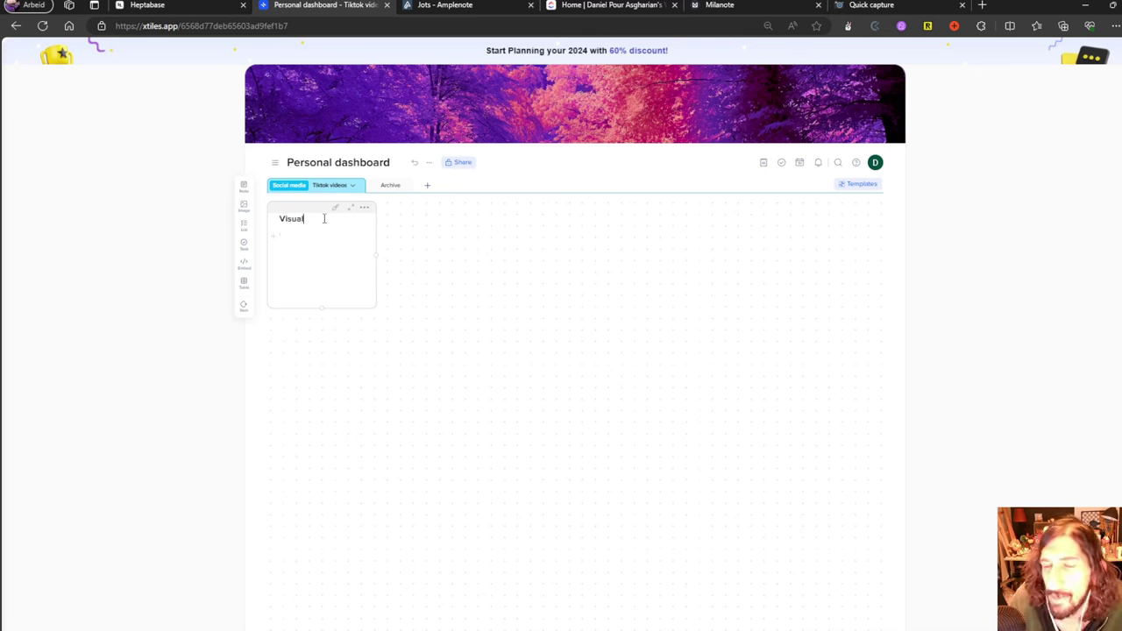
- Add a second, slightly shorter blank tile beside the Visual tile and open the My tasks overview
{"action": "left_click_drag", "start_coordinate": [398, 214], "coordinate": [508, 297]}
{"action": "left_click_drag", "start_coordinate": [449, 217], "coordinate": [431, 240]}
{"action": "left_click_drag", "start_coordinate": [426, 313], "coordinate": [434, 208]}
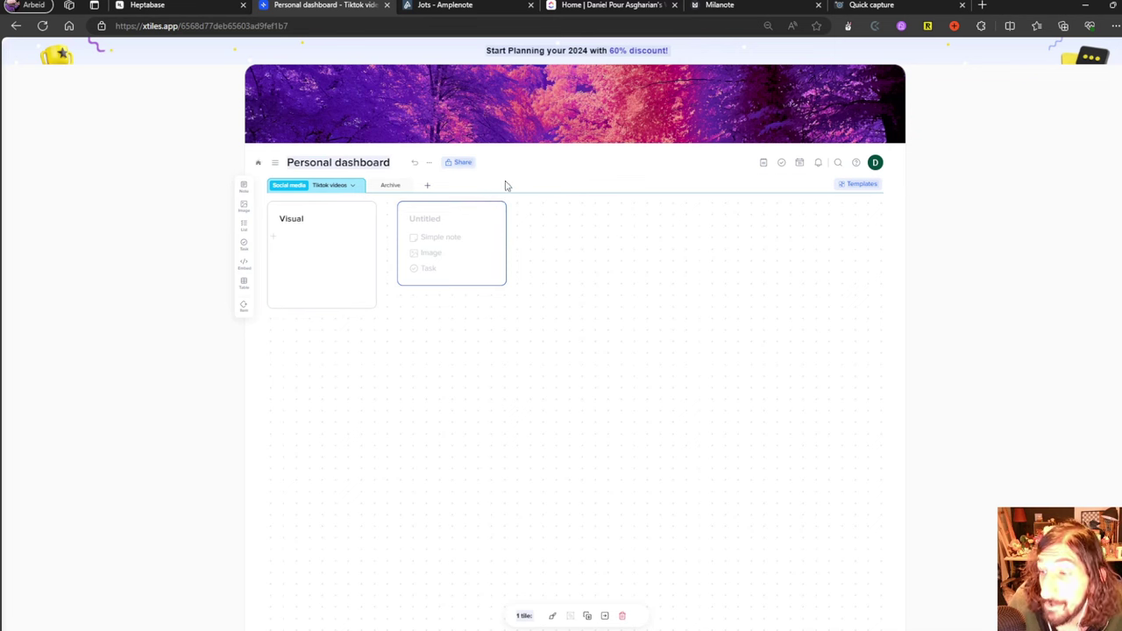
{"action": "left_click", "coordinate": [781, 167]}
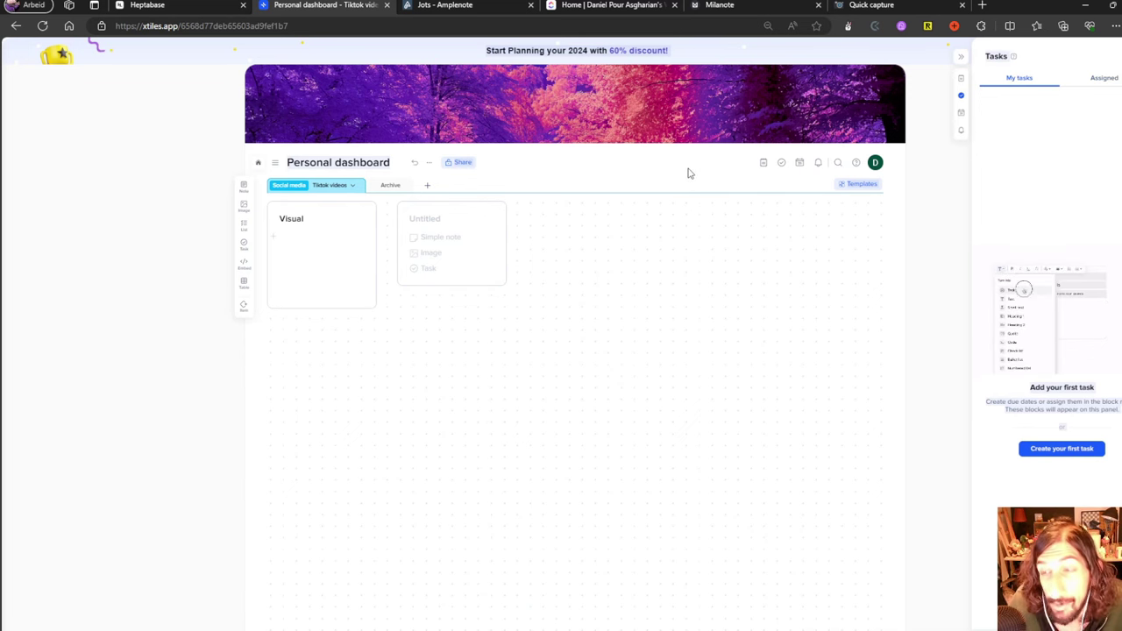
- Switch to the Youtube home page and look through the tasks overview, the January 2024 calendar and the notifications
{"action": "left_click", "coordinate": [349, 186]}
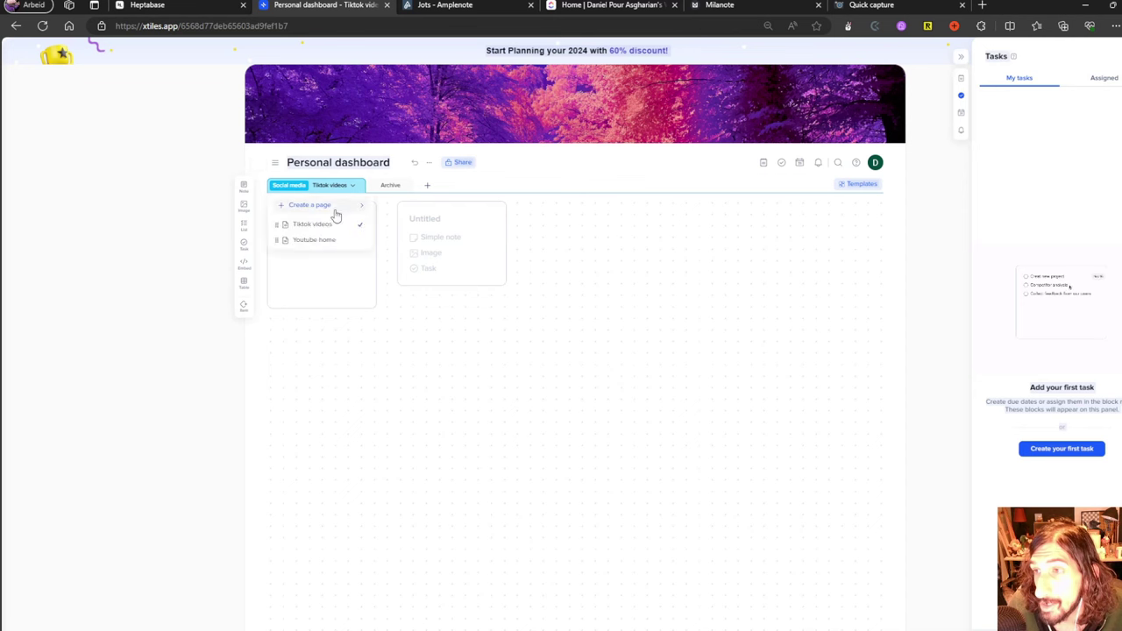
{"action": "left_click", "coordinate": [329, 238]}
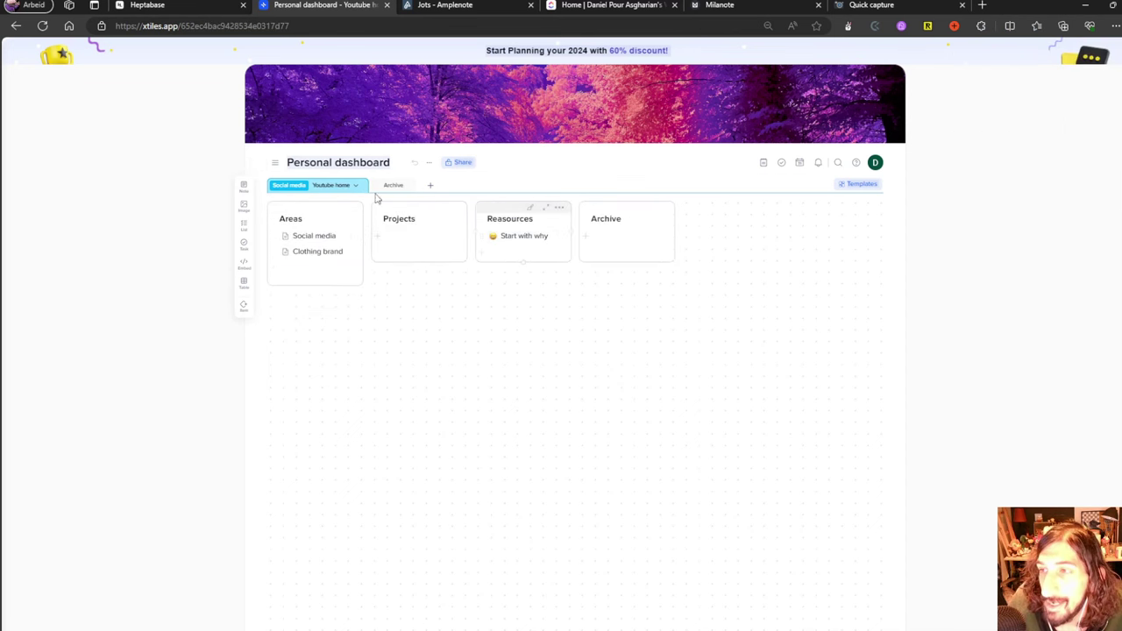
{"action": "left_click", "coordinate": [782, 163]}
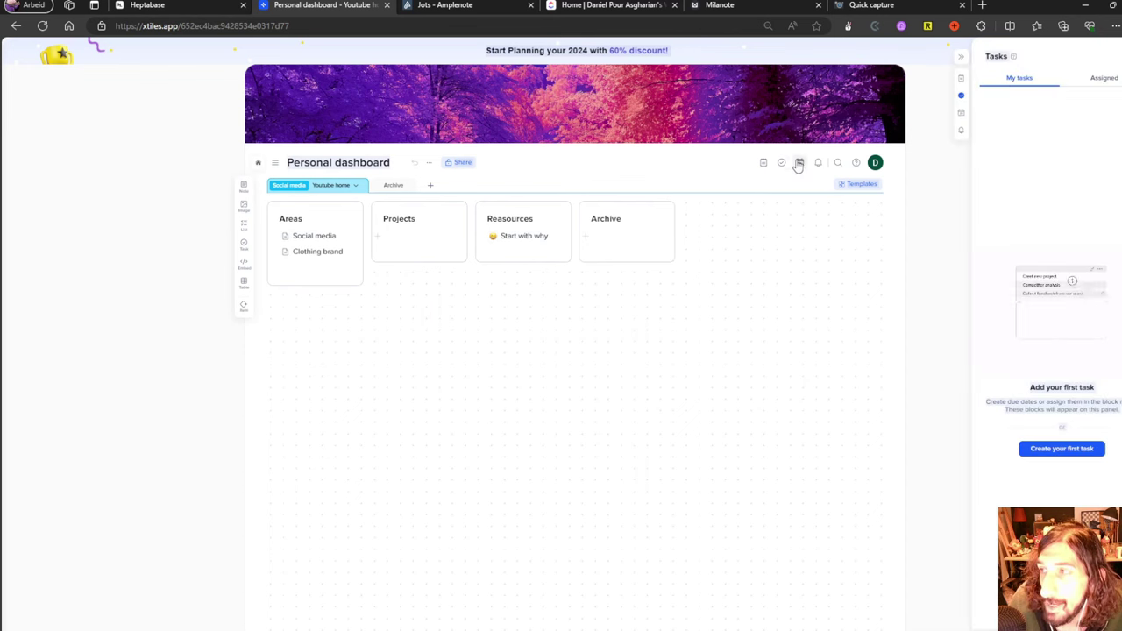
{"action": "left_click", "coordinate": [799, 163]}
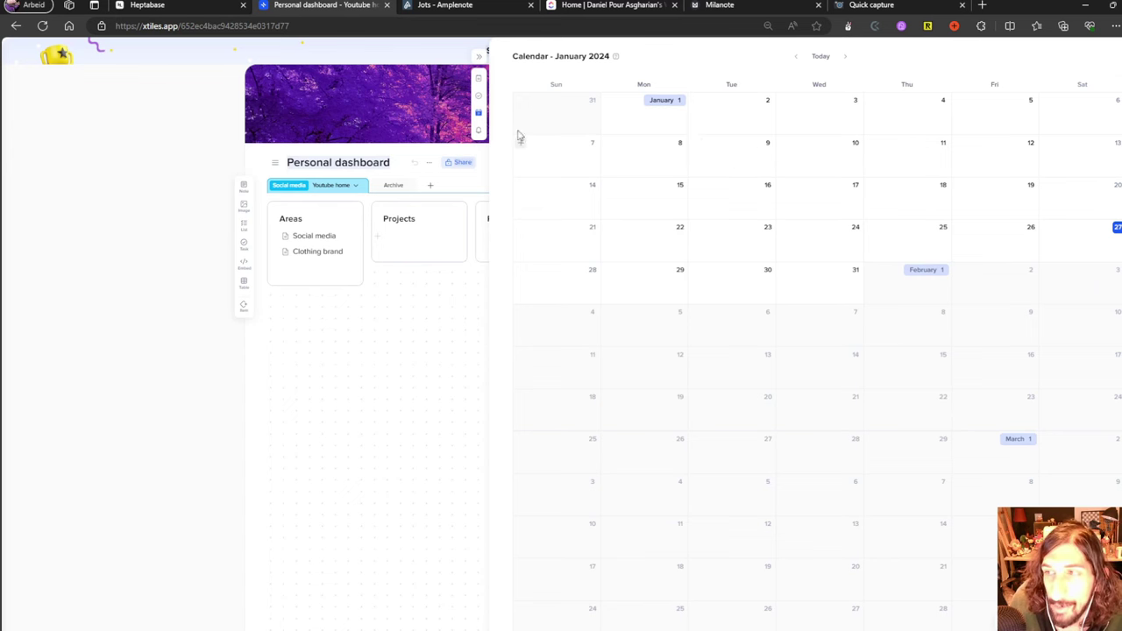
{"action": "left_click", "coordinate": [477, 56]}
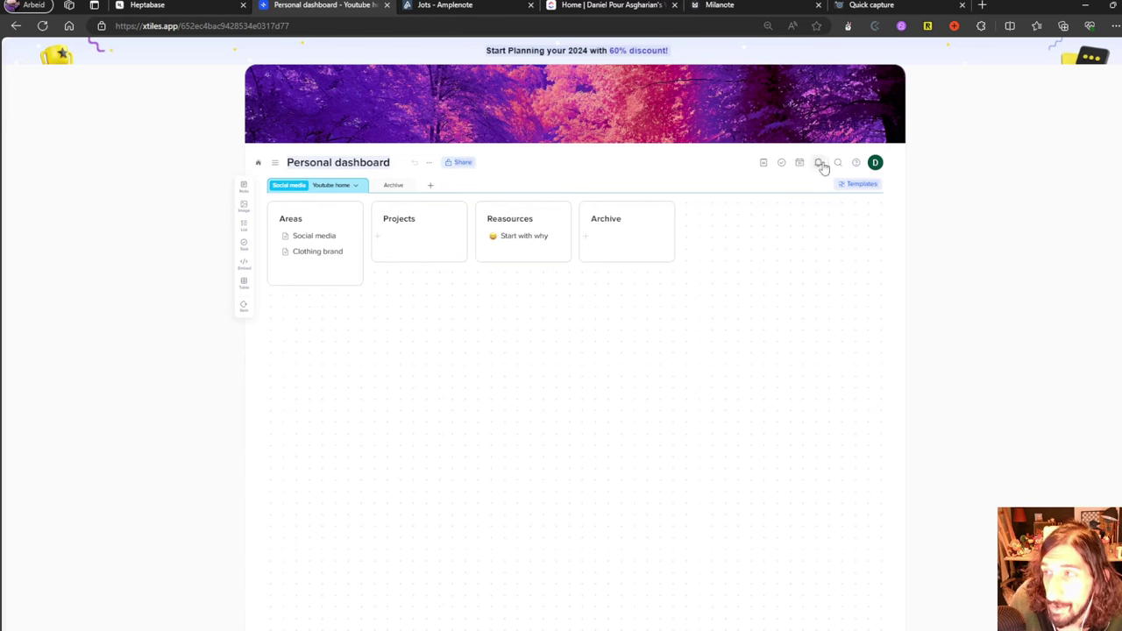
{"action": "left_click", "coordinate": [819, 163]}
{"action": "left_click", "coordinate": [820, 164]}
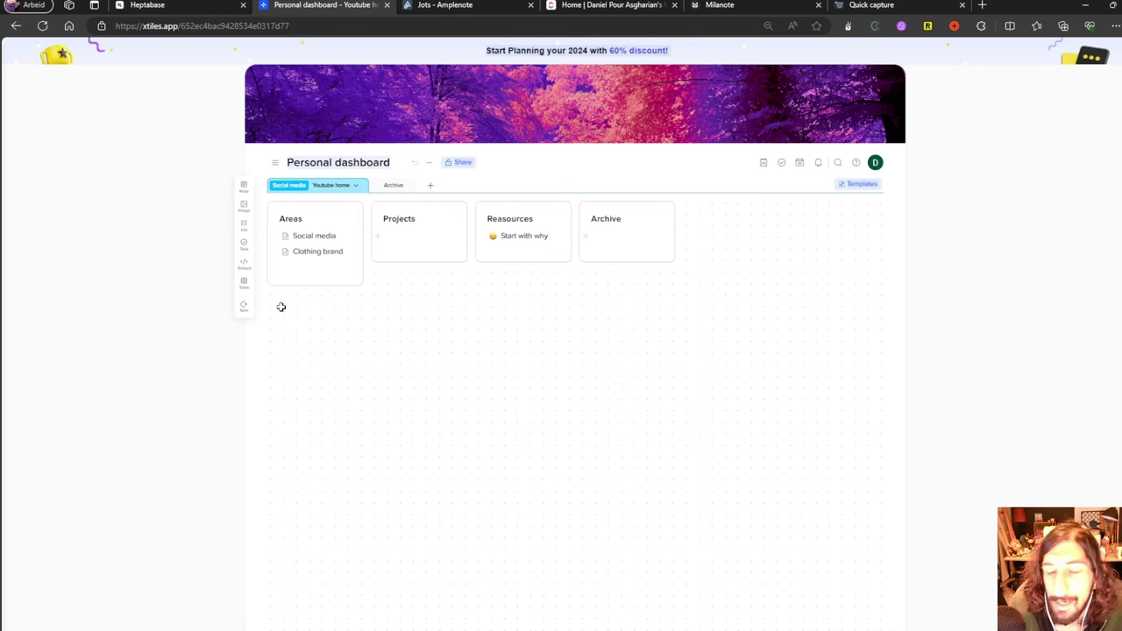
- Add a task tile below the Areas tile reading "visual more visual" and set its due date to January 31, 2024
{"action": "left_click_drag", "start_coordinate": [276, 301], "coordinate": [359, 386]}
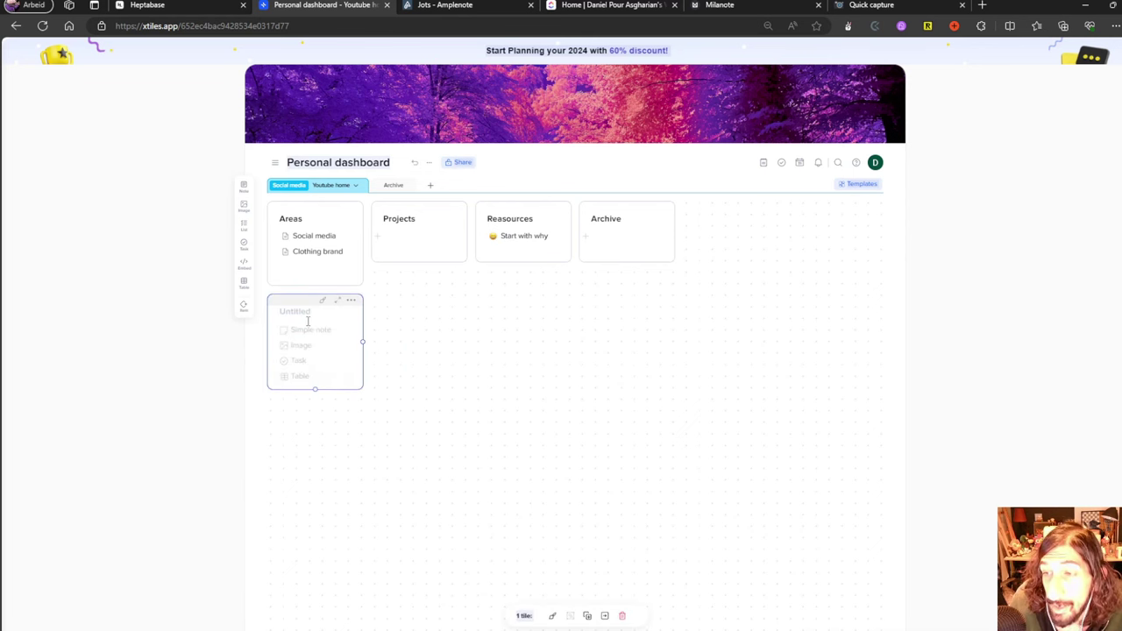
{"action": "left_click", "coordinate": [308, 362]}
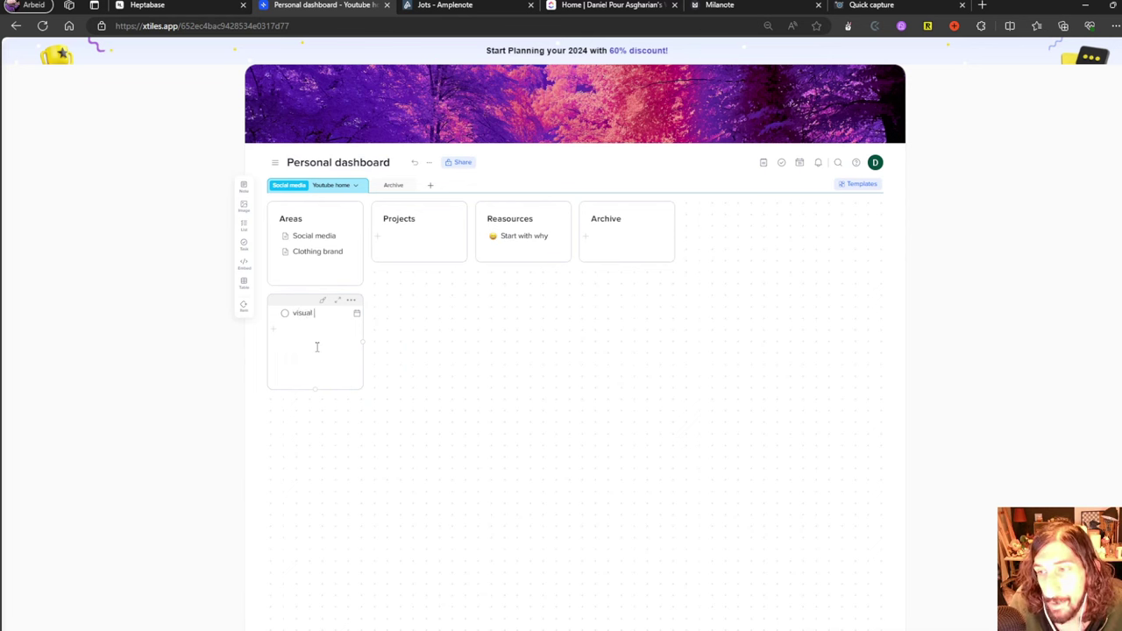
{"action": "type", "text": "visual more visual"}
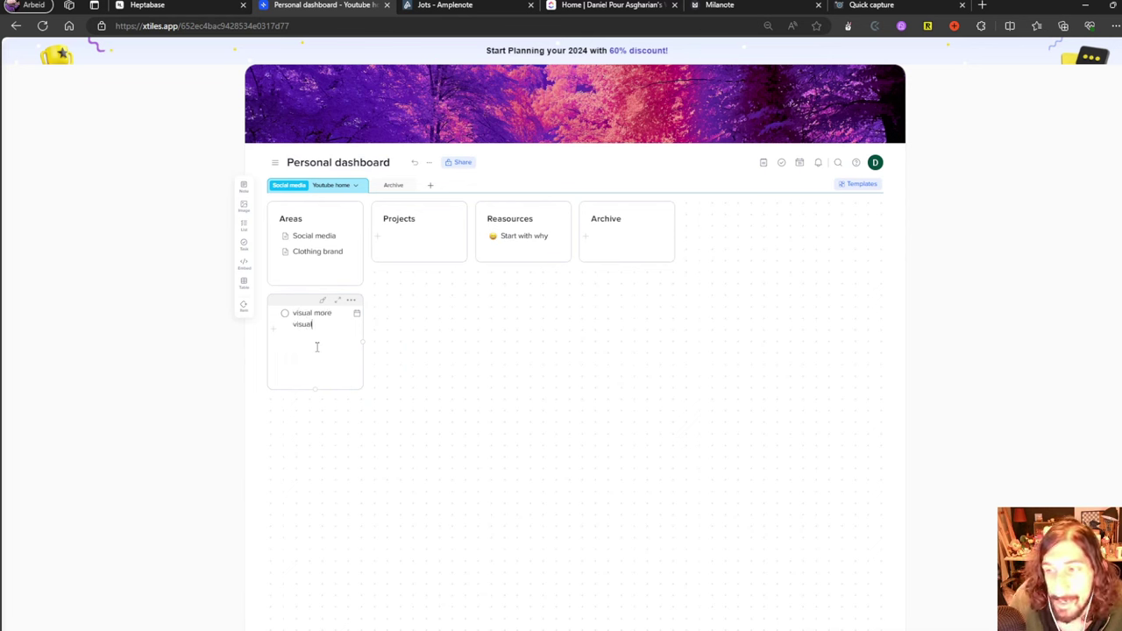
{"action": "left_click", "coordinate": [358, 315]}
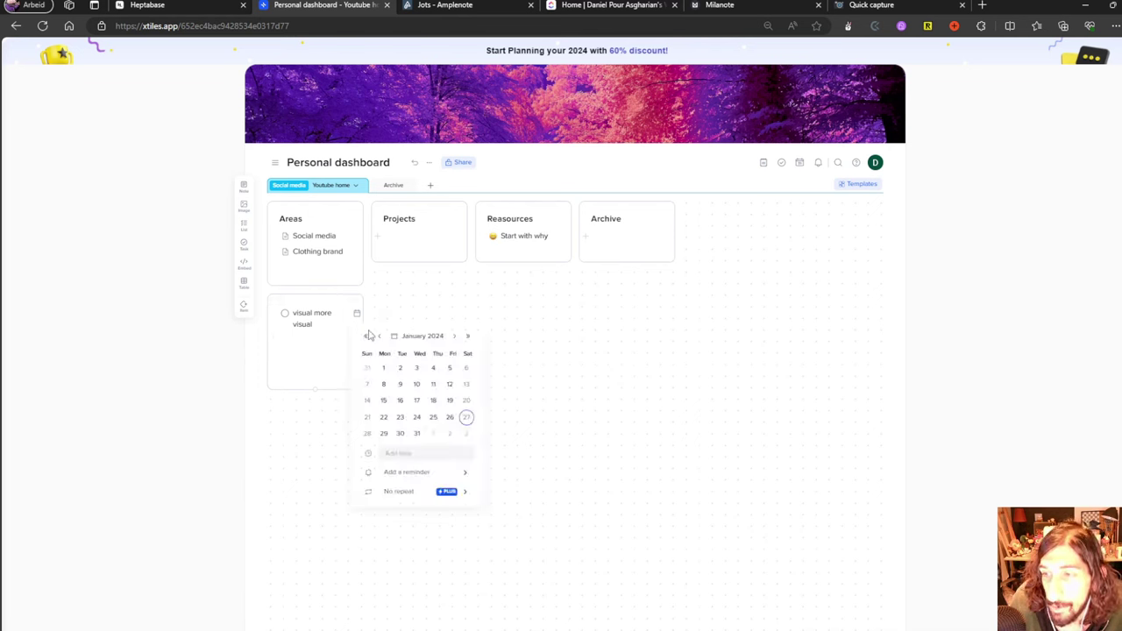
{"action": "left_click", "coordinate": [416, 433]}
{"action": "left_click", "coordinate": [590, 363]}
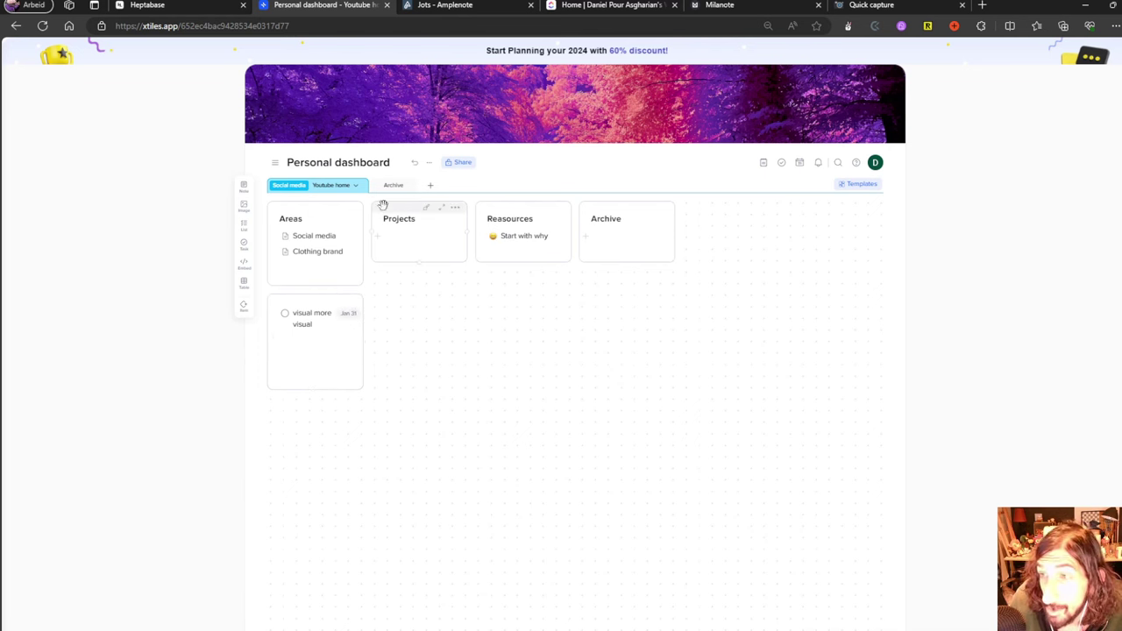
- Add a new page to the Personal dashboard from the recent Kanban Board template
{"action": "left_click", "coordinate": [429, 187]}
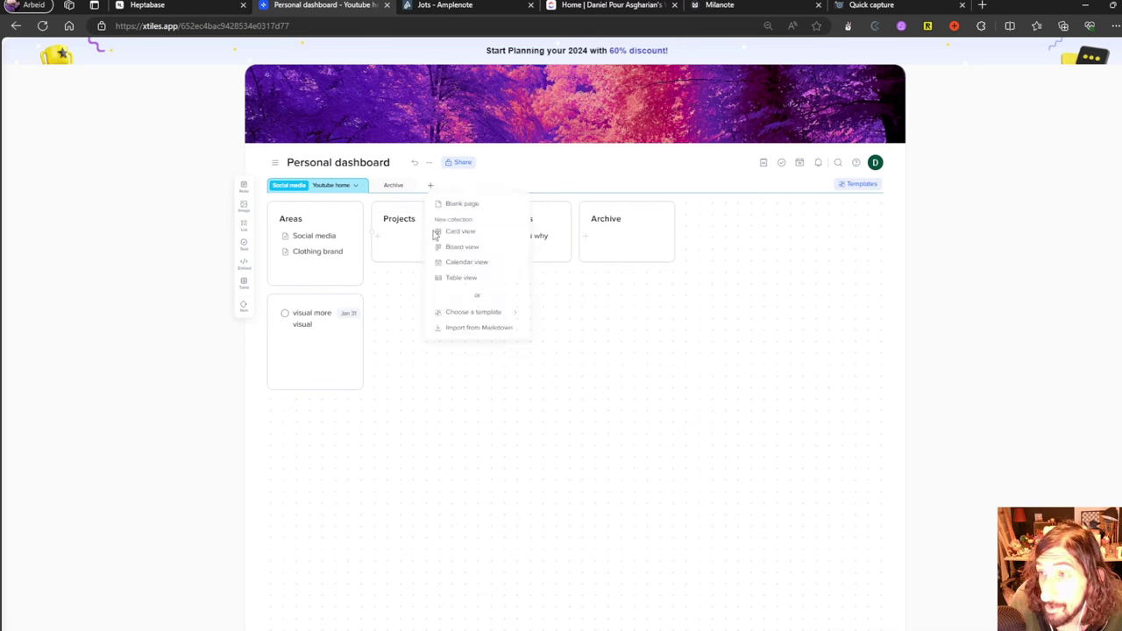
{"action": "left_click", "coordinate": [481, 248]}
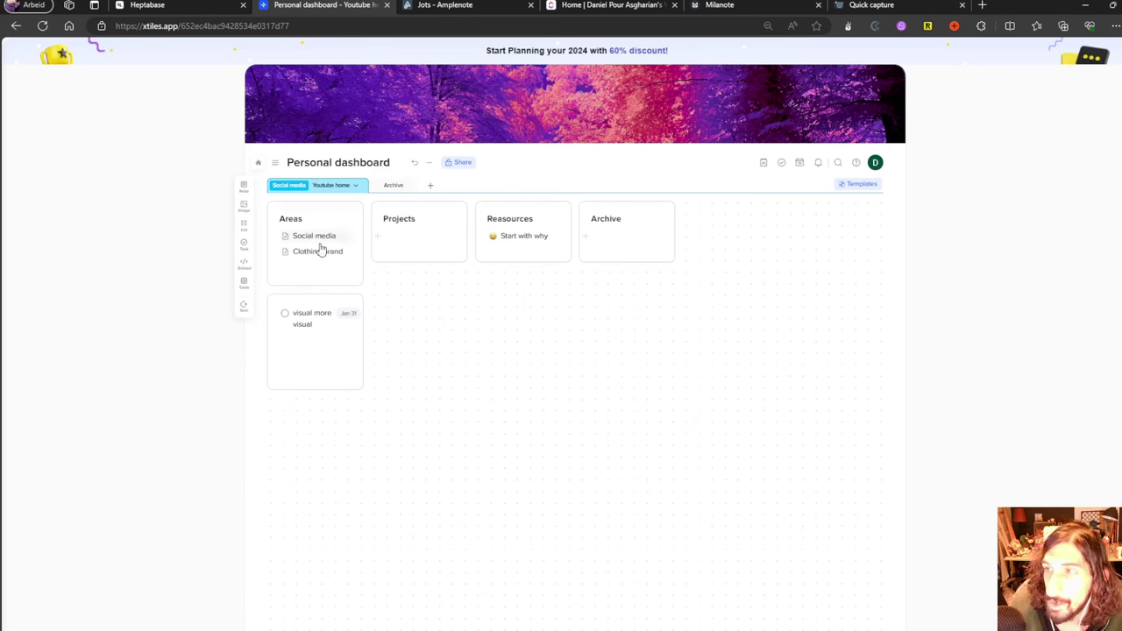
{"action": "left_click", "coordinate": [431, 186]}
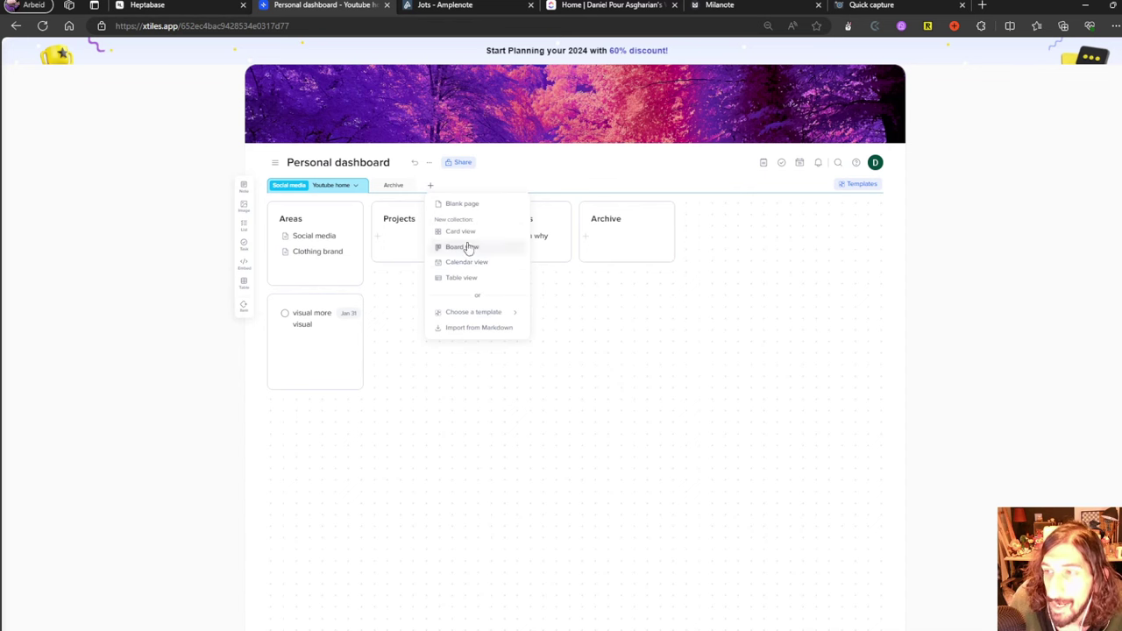
{"action": "mouse_move", "coordinate": [491, 312]}
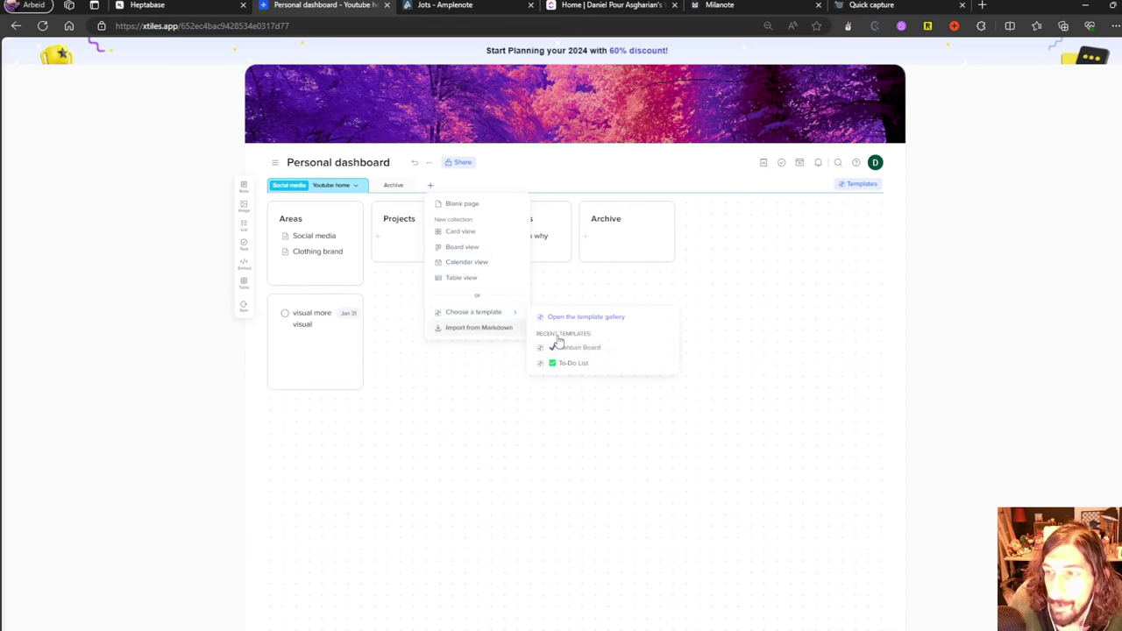
{"action": "left_click", "coordinate": [609, 349]}
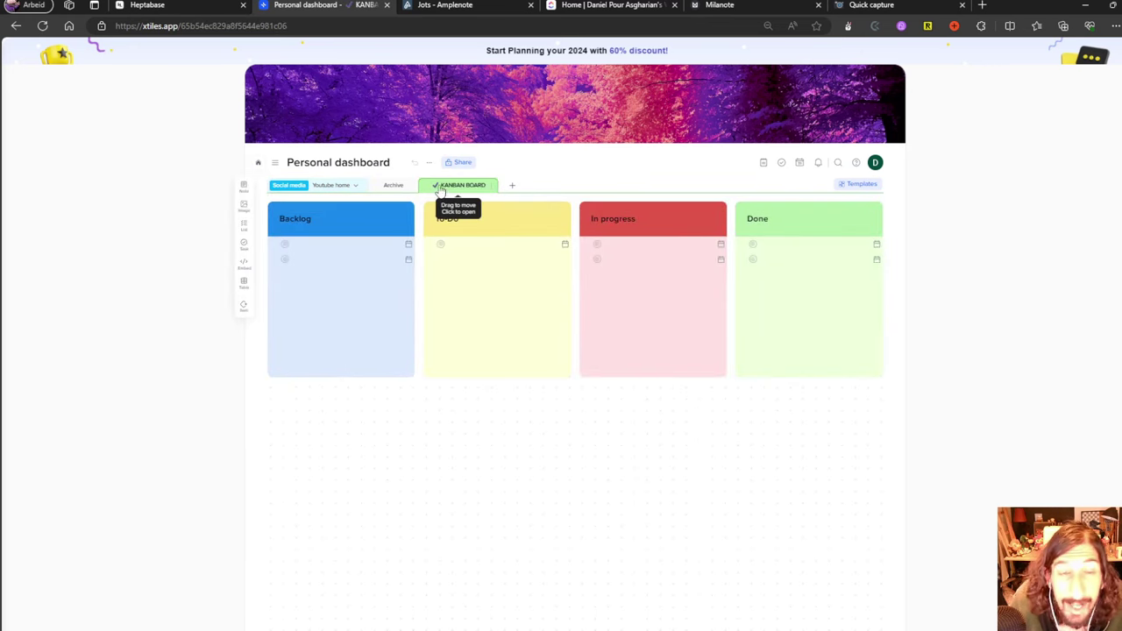
- Create a calendar-view collection named "templates" and look over its month layout
{"action": "left_click", "coordinate": [512, 186]}
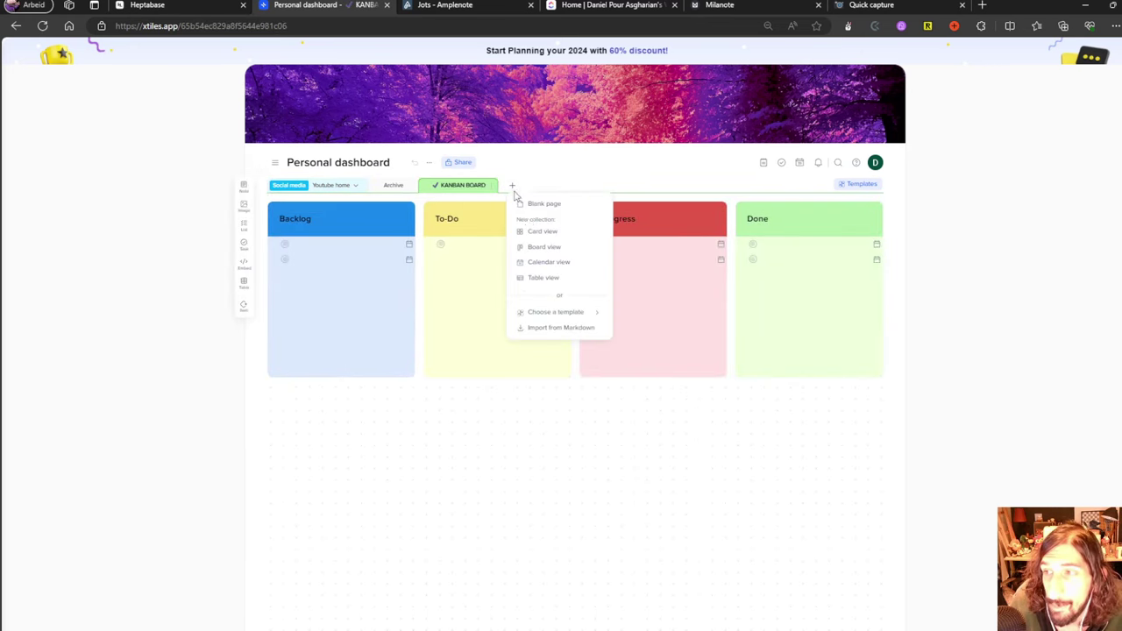
{"action": "left_click", "coordinate": [565, 263]}
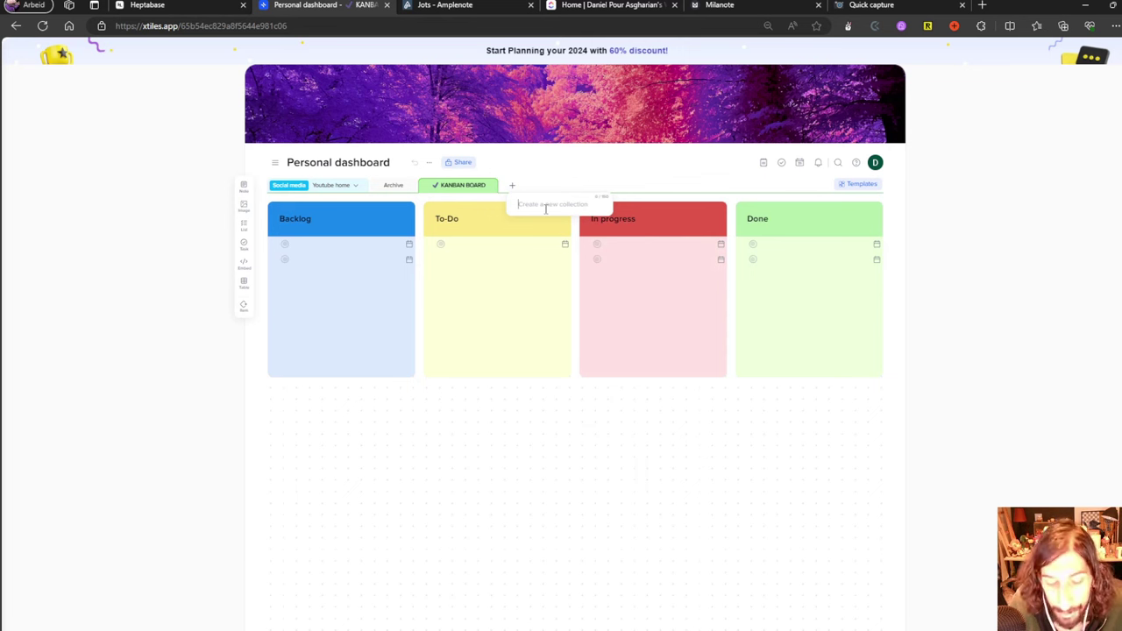
{"action": "type", "text": "templa"}
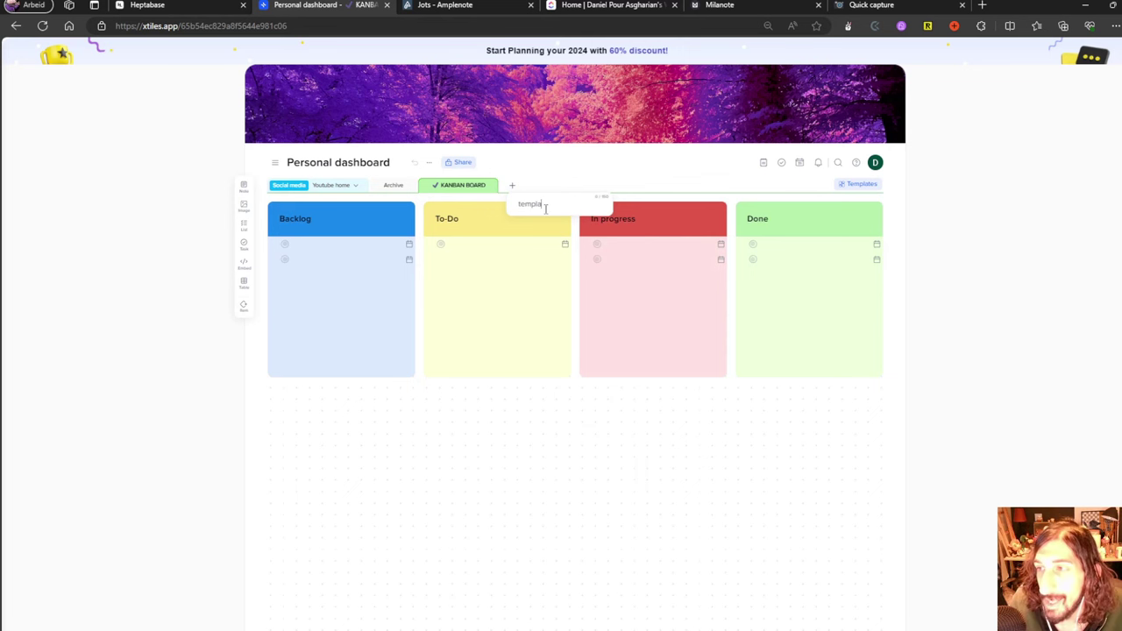
{"action": "type", "text": "tes"}
{"action": "key", "text": "Return"}
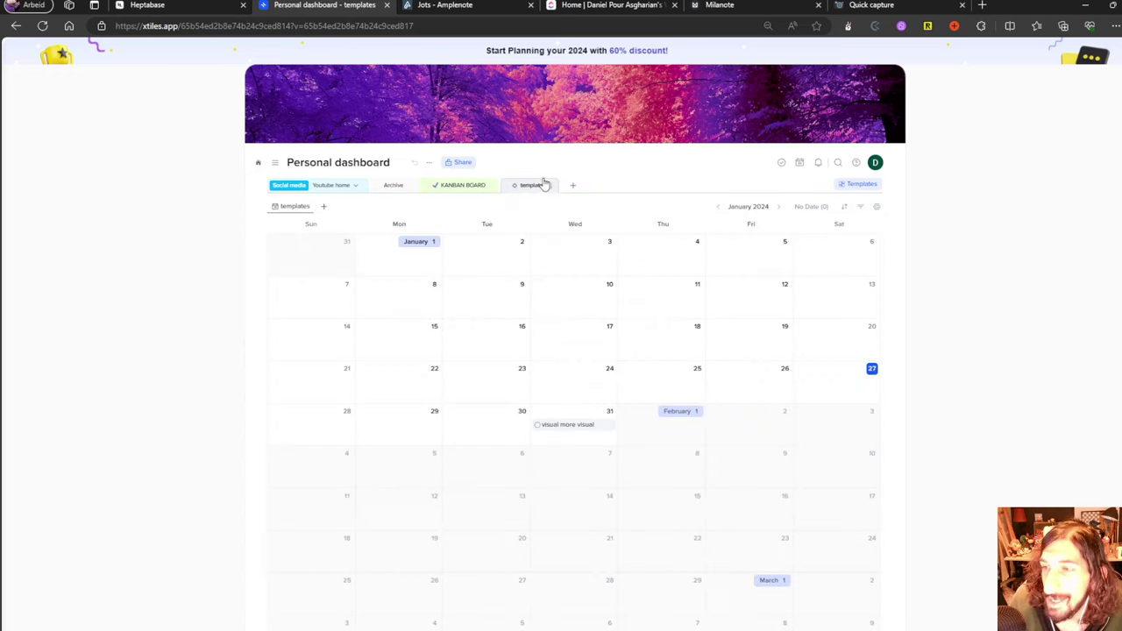
{"action": "scroll", "coordinate": [614, 302], "scroll_direction": "down", "scroll_amount": 1}
{"action": "scroll", "coordinate": [671, 290], "scroll_direction": "up", "scroll_amount": 1}
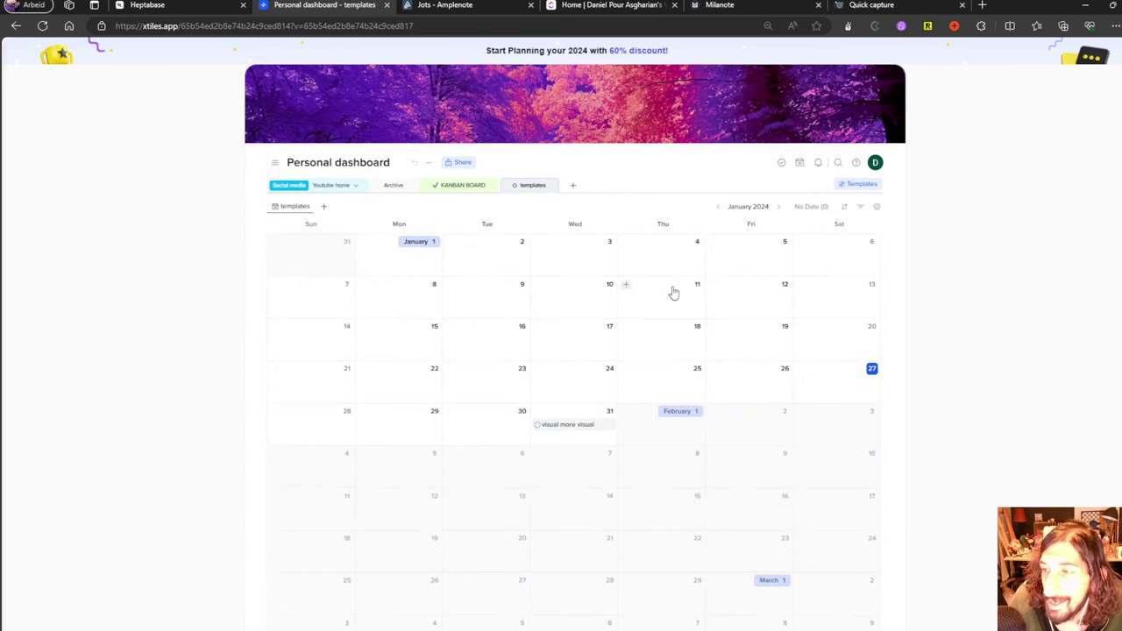
- Permanently delete the templates calendar collection from the Personal dashboard
{"action": "left_click", "coordinate": [552, 187]}
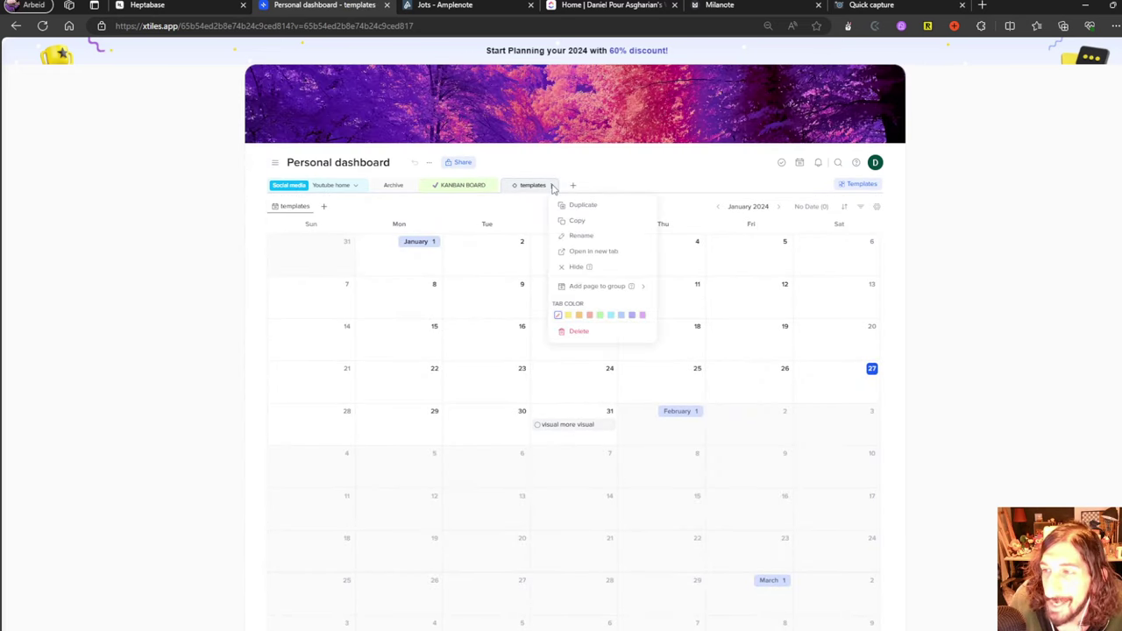
{"action": "left_click", "coordinate": [553, 187]}
{"action": "left_click", "coordinate": [552, 187]}
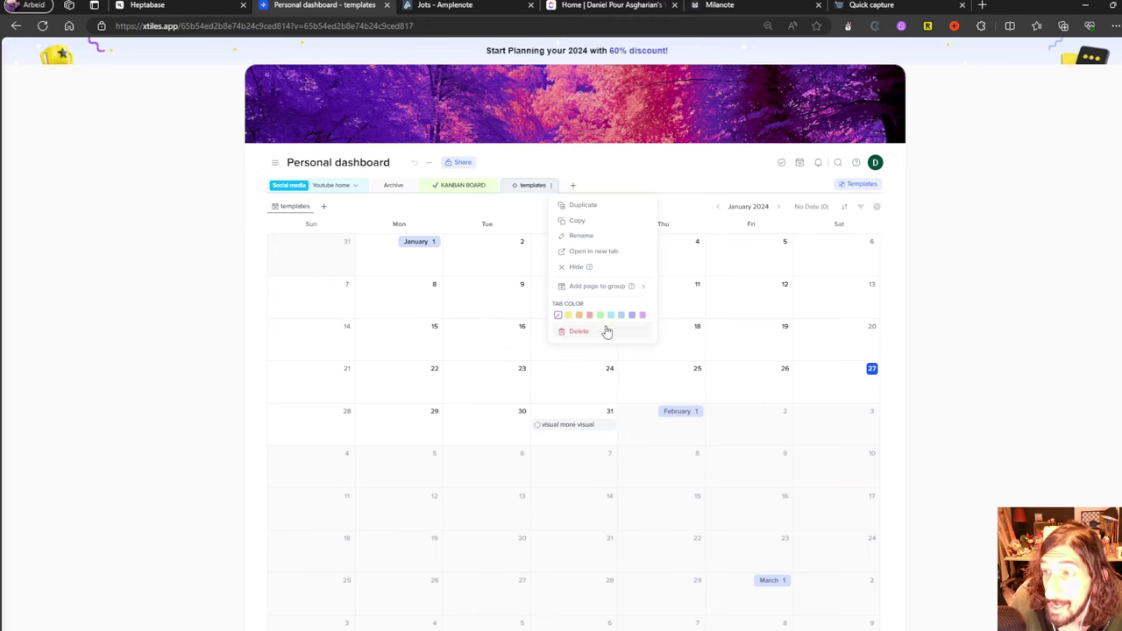
{"action": "left_click", "coordinate": [601, 332]}
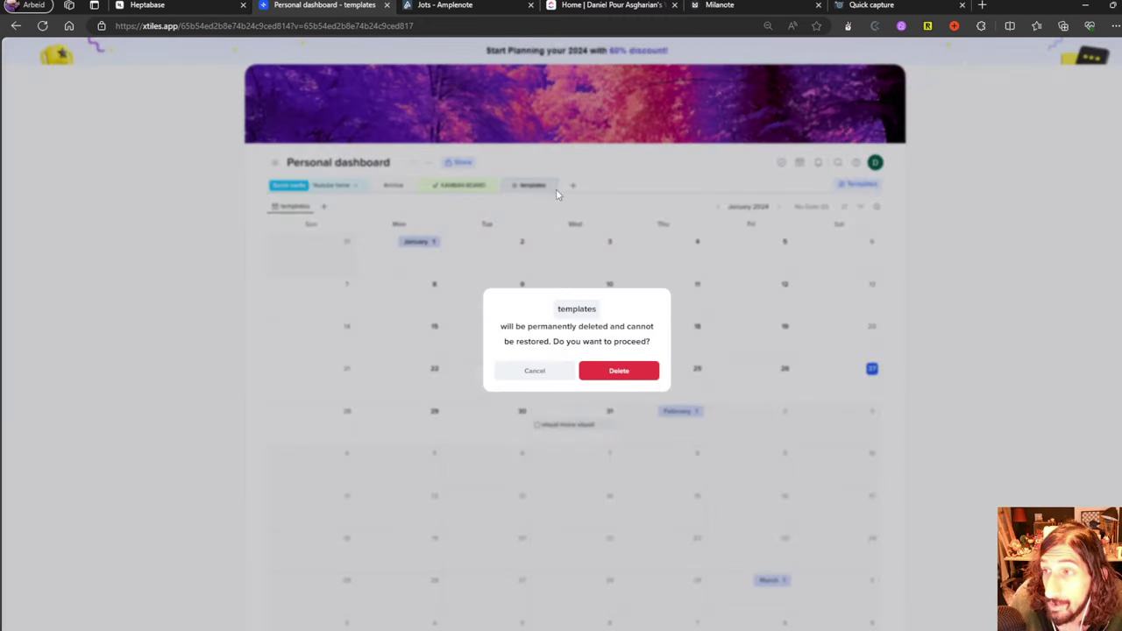
{"action": "left_click", "coordinate": [609, 375]}
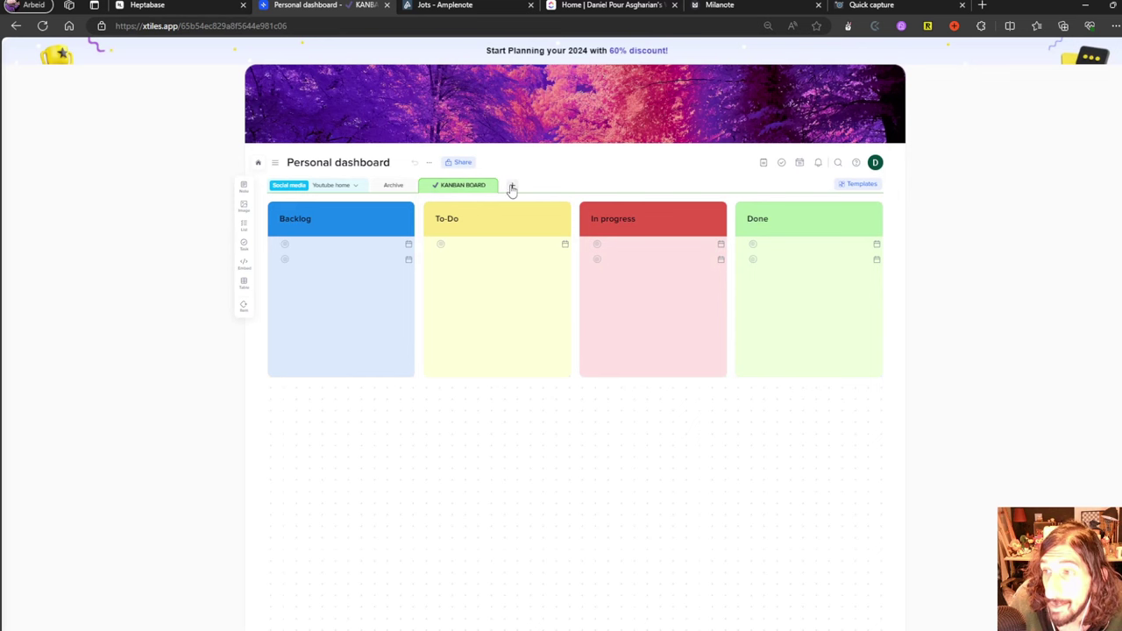
- Create a table-view collection named "table view" in the Personal dashboard
{"action": "left_click", "coordinate": [513, 186]}
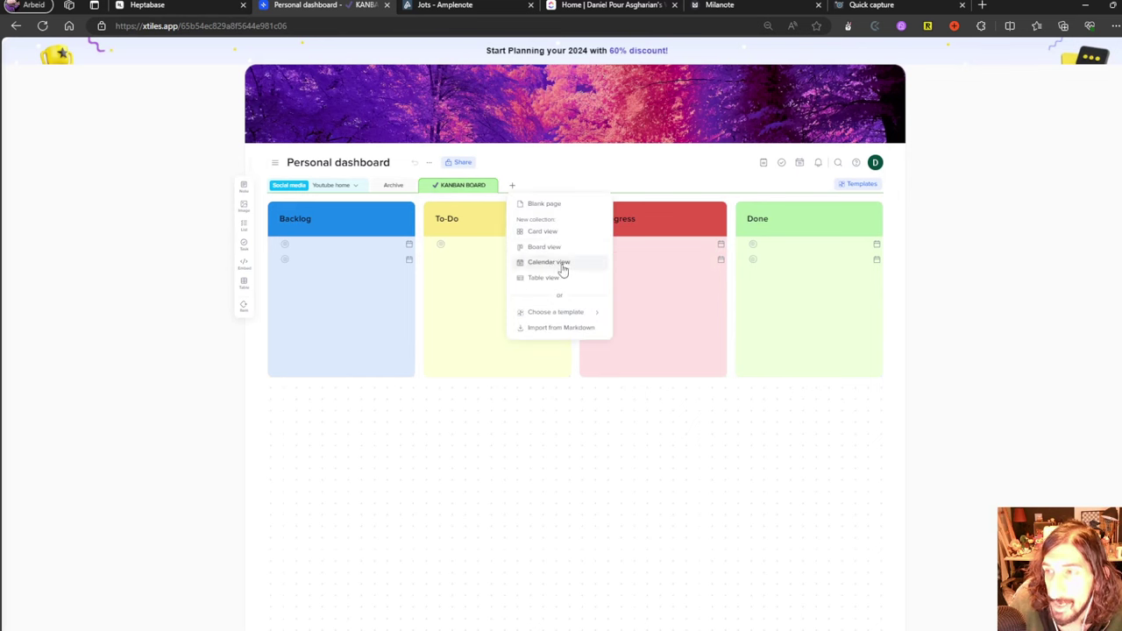
{"action": "left_click", "coordinate": [544, 278]}
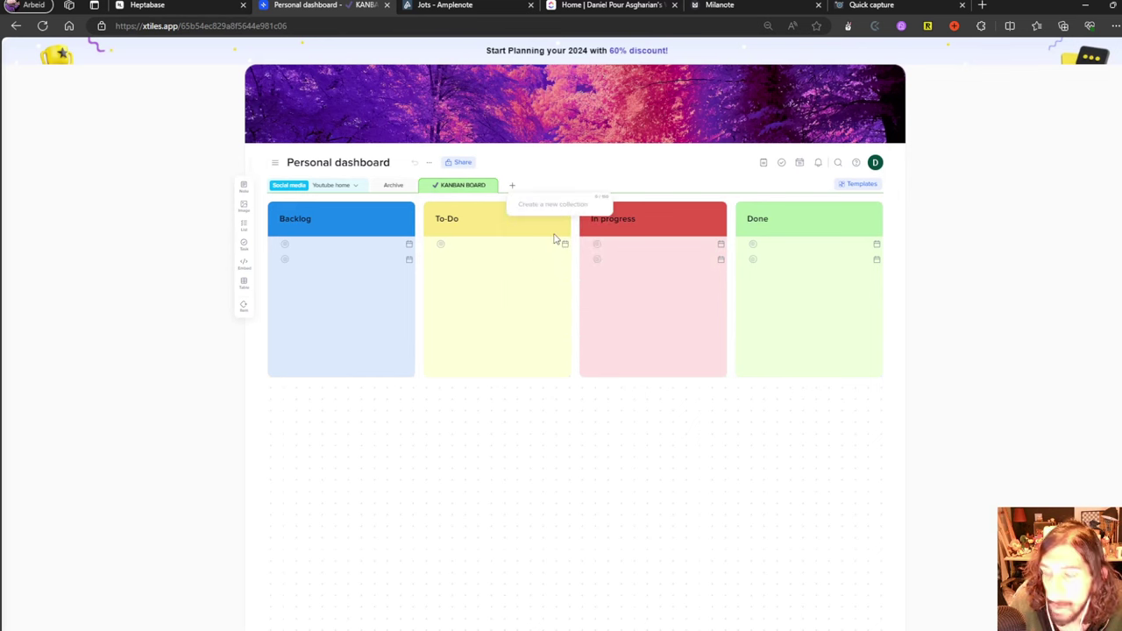
{"action": "type", "text": "table view"}
{"action": "key", "text": "Return"}
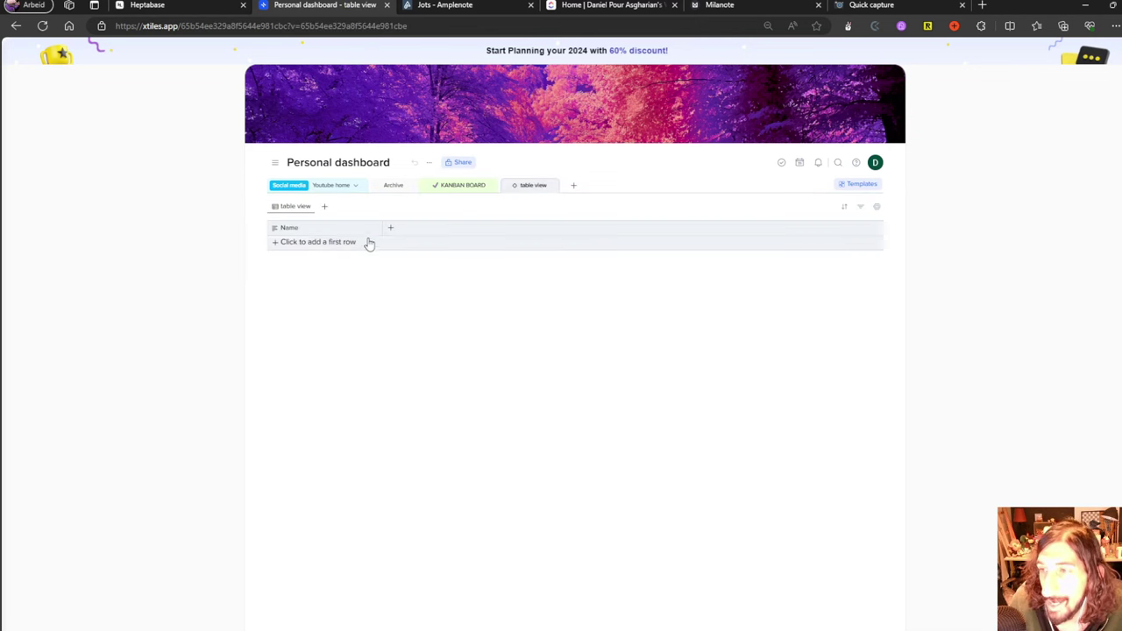
- Add a first blank row to the table, plus Created time, URL and Date columns
{"action": "left_click", "coordinate": [341, 243]}
{"action": "left_click", "coordinate": [390, 229]}
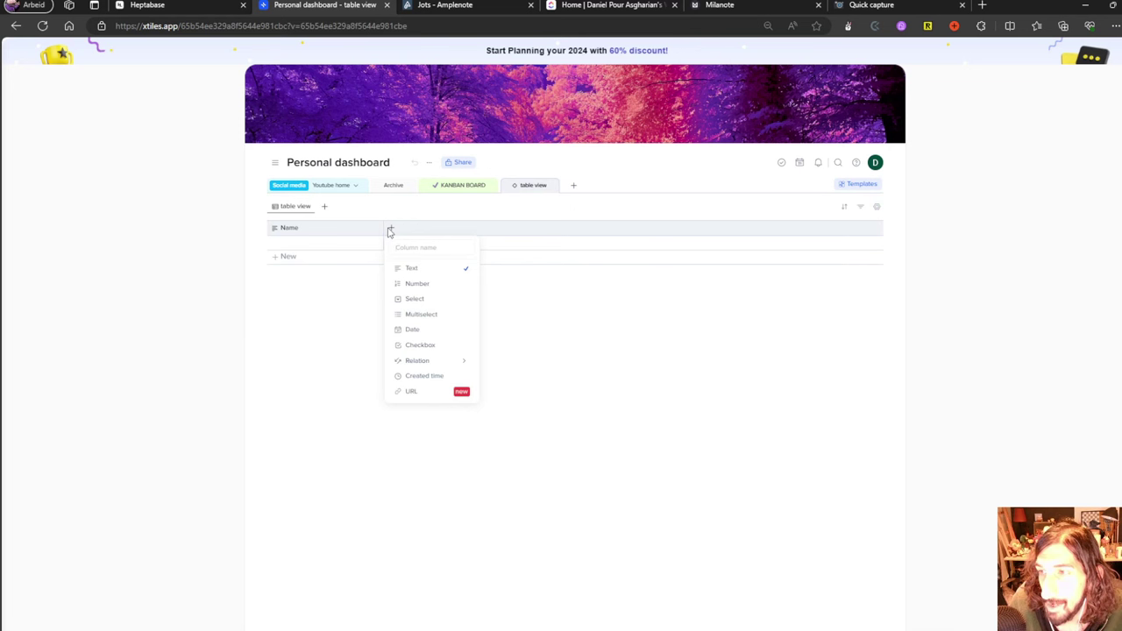
{"action": "mouse_move", "coordinate": [426, 364]}
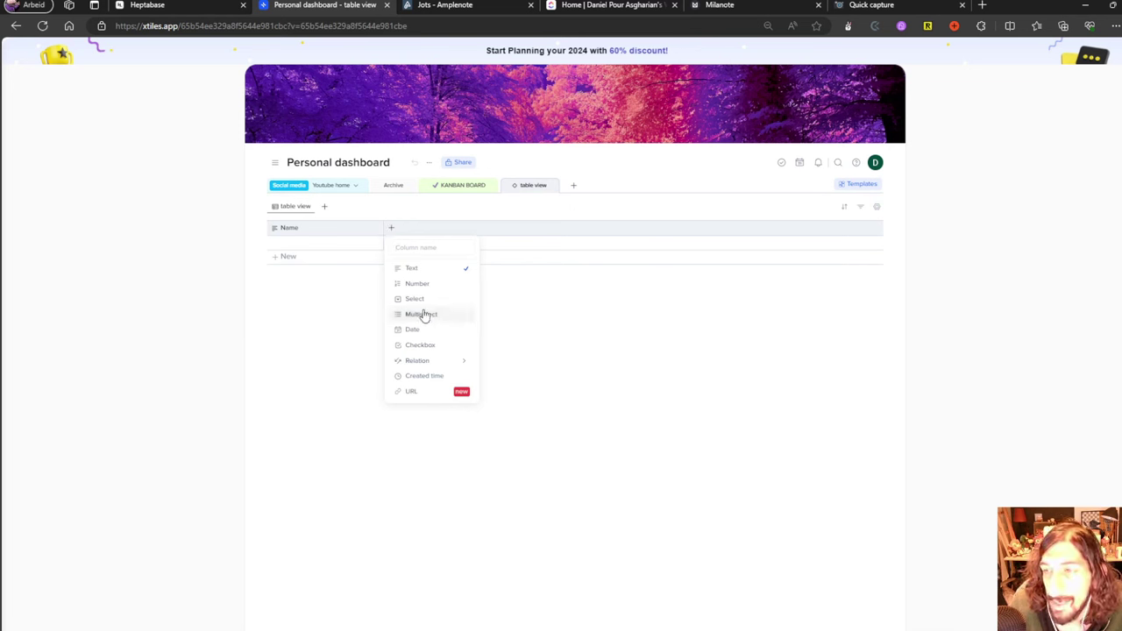
{"action": "left_click", "coordinate": [426, 375]}
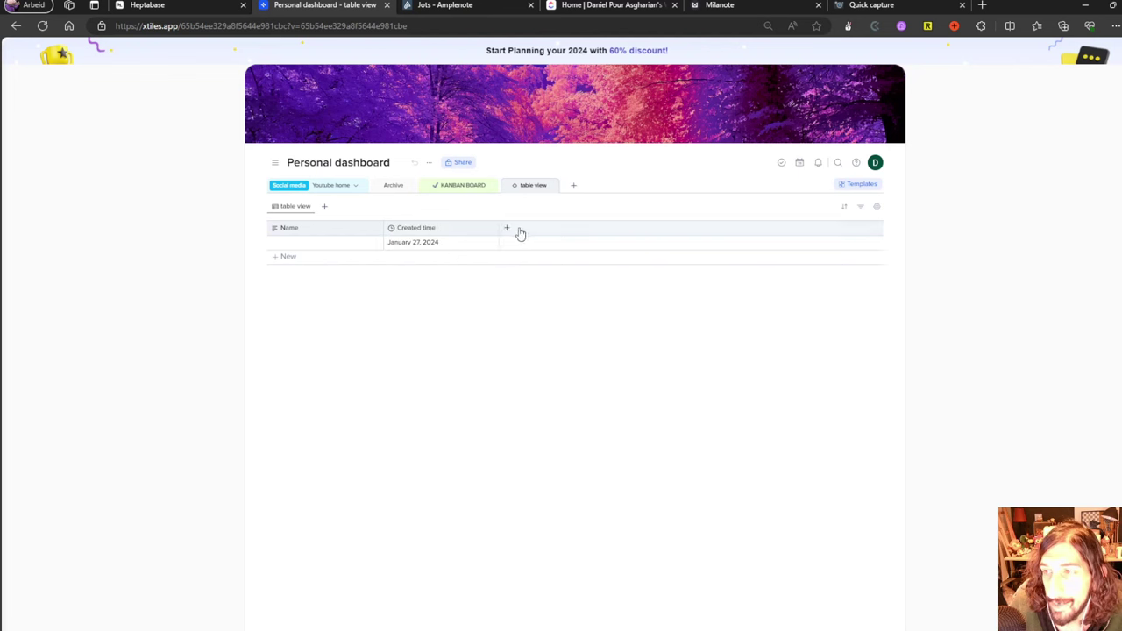
{"action": "left_click", "coordinate": [515, 231]}
{"action": "left_click", "coordinate": [556, 392]}
{"action": "left_click", "coordinate": [621, 228]}
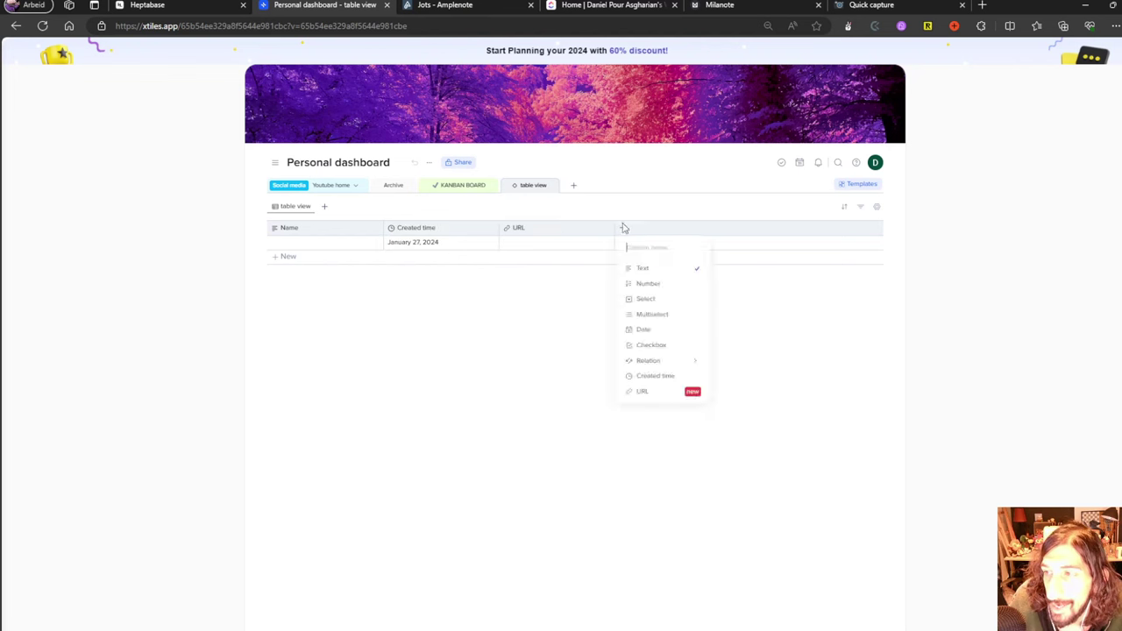
{"action": "left_click", "coordinate": [659, 338]}
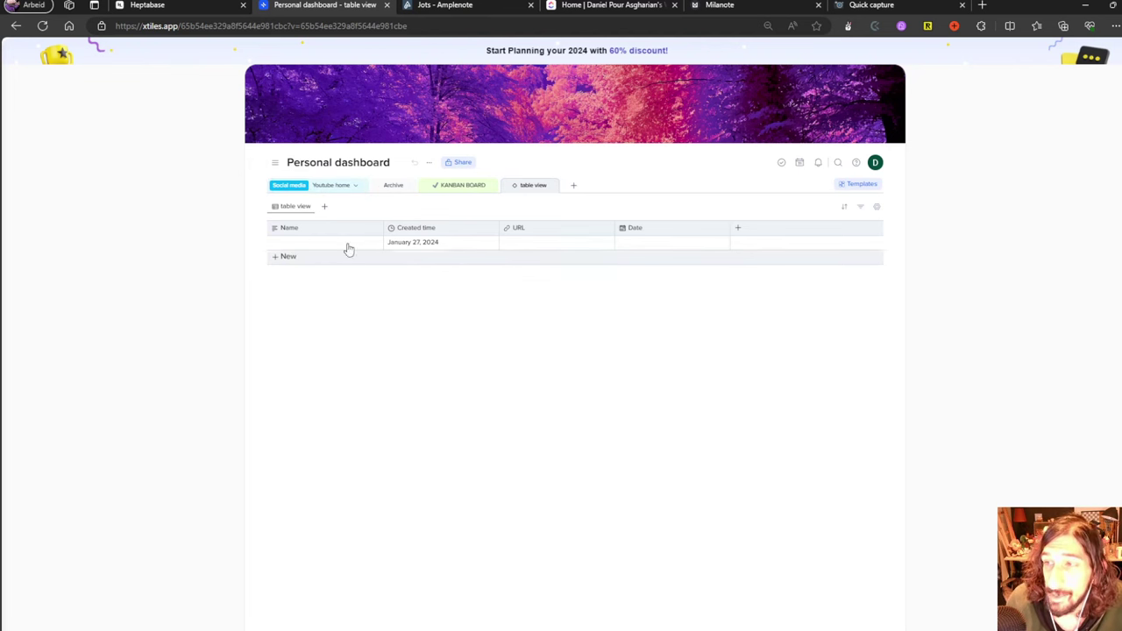
- Permanently delete the table view collection from the Personal dashboard
{"action": "left_click", "coordinate": [552, 186]}
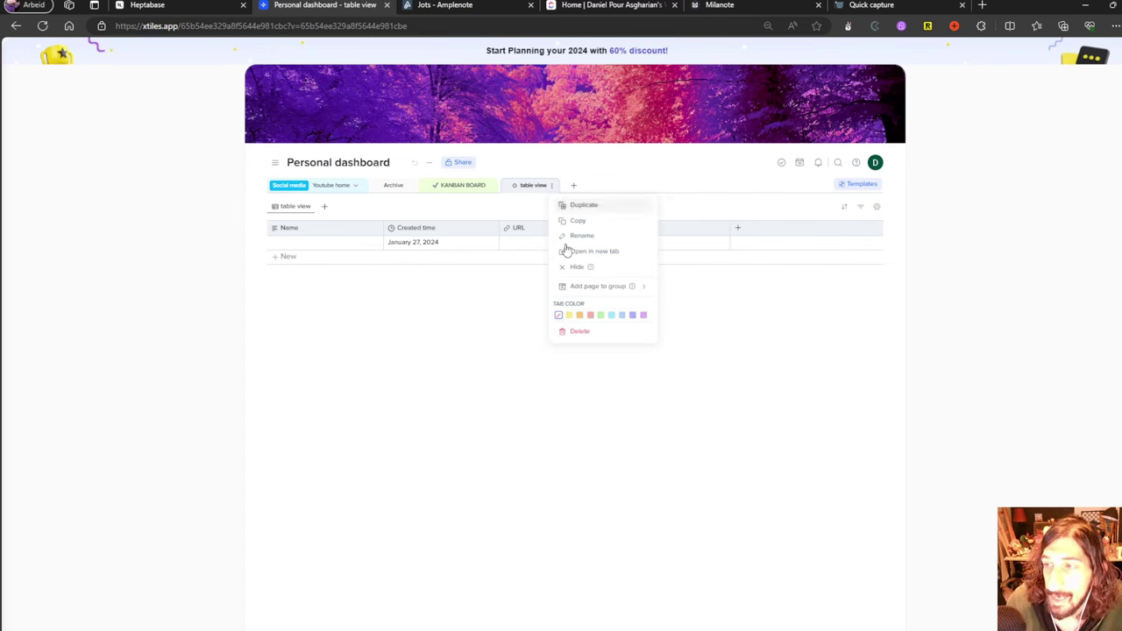
{"action": "left_click", "coordinate": [581, 340]}
{"action": "left_click", "coordinate": [613, 369]}
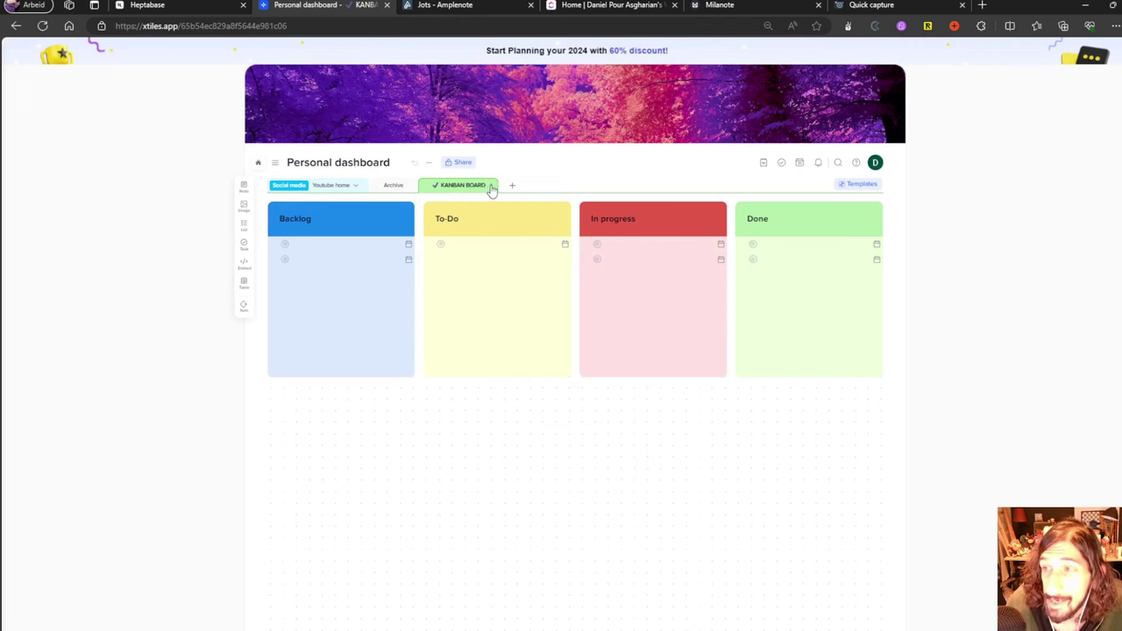
- Delete the KANBAN BOARD page from the Personal dashboard
{"action": "left_click", "coordinate": [492, 187]}
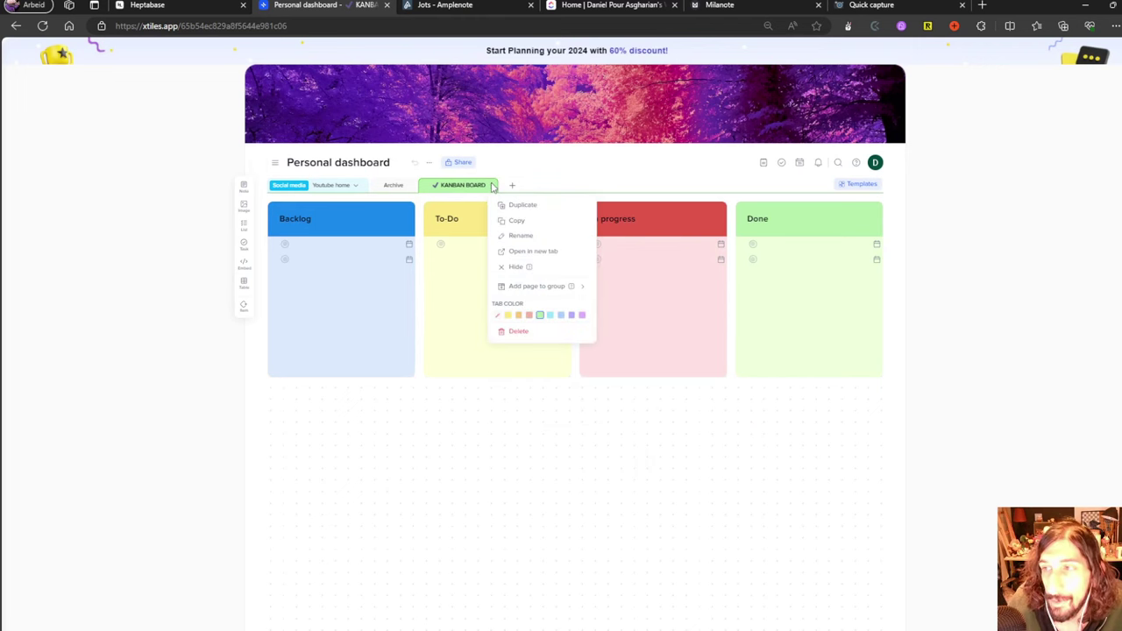
{"action": "left_click", "coordinate": [513, 337]}
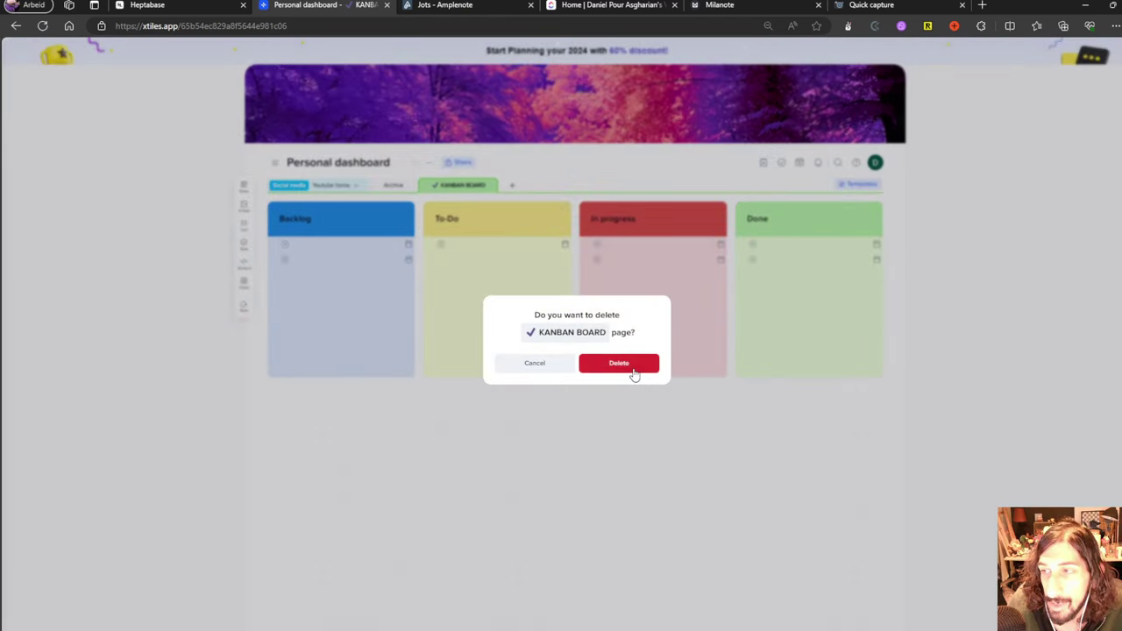
{"action": "left_click", "coordinate": [634, 368]}
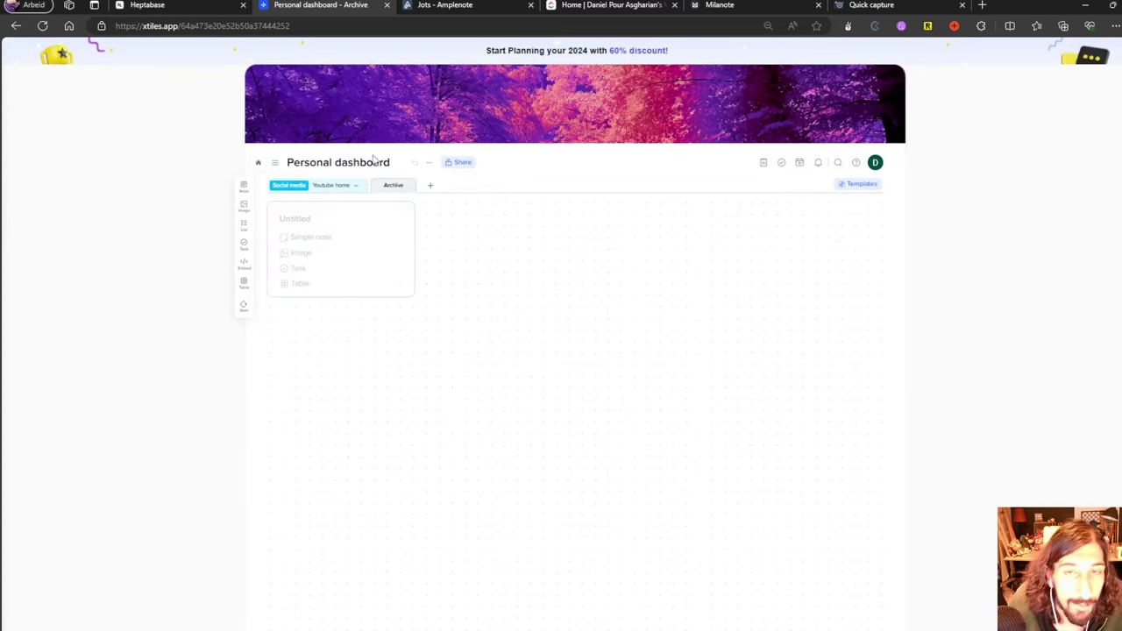
- Review the xTiles Free, Plus and Business pricing plans, and close the account settings
{"action": "left_click", "coordinate": [632, 51]}
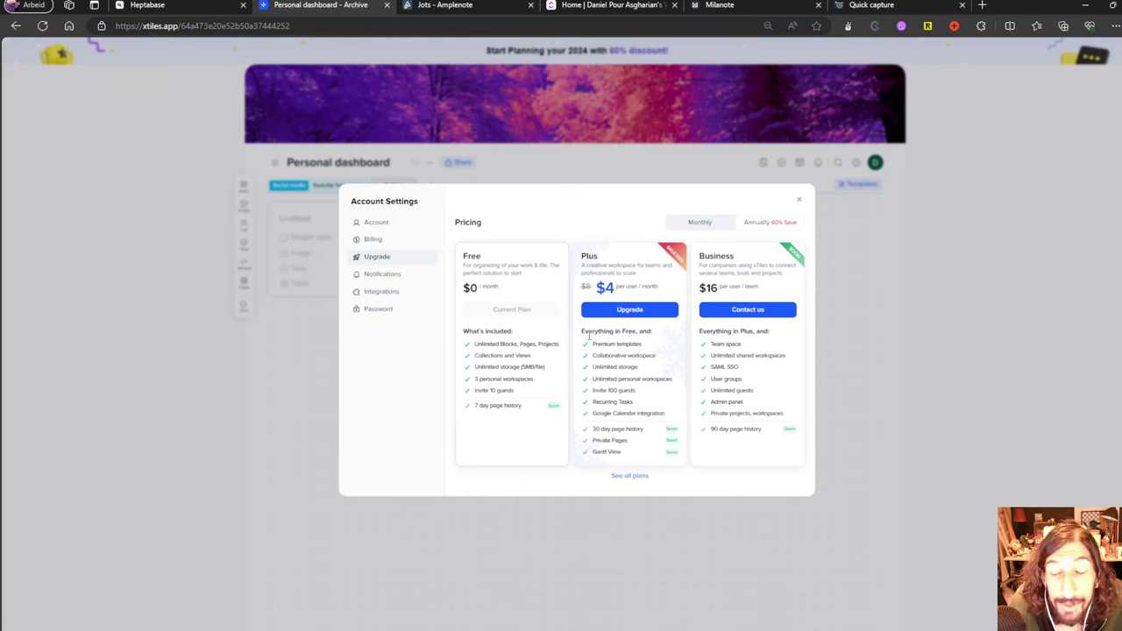
{"action": "mouse_move", "coordinate": [627, 371]}
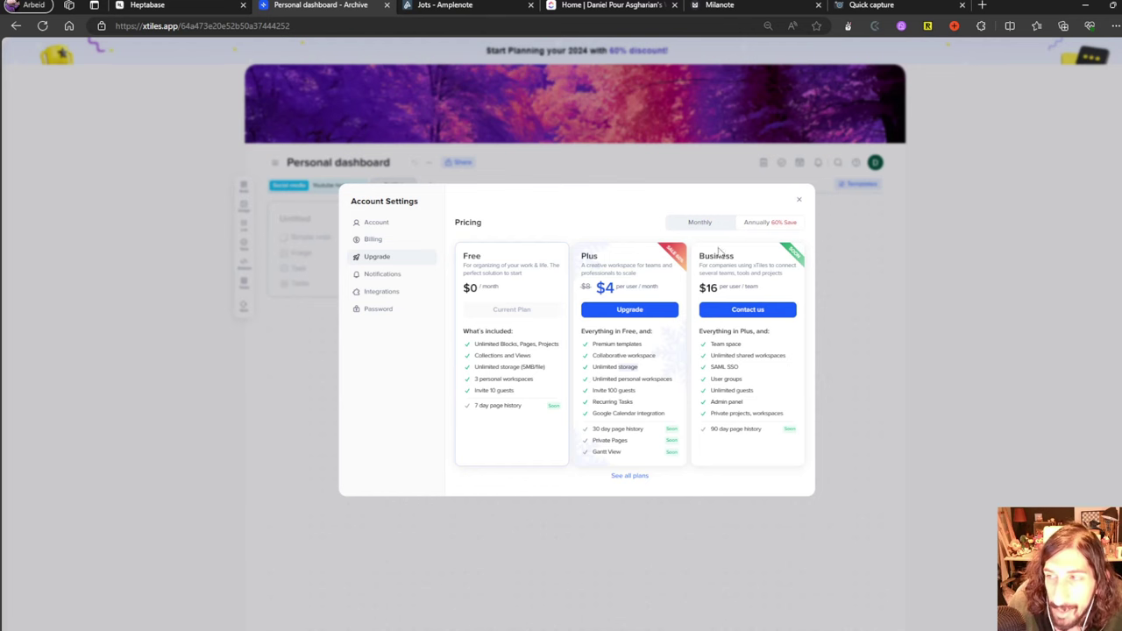
{"action": "left_click", "coordinate": [799, 200]}
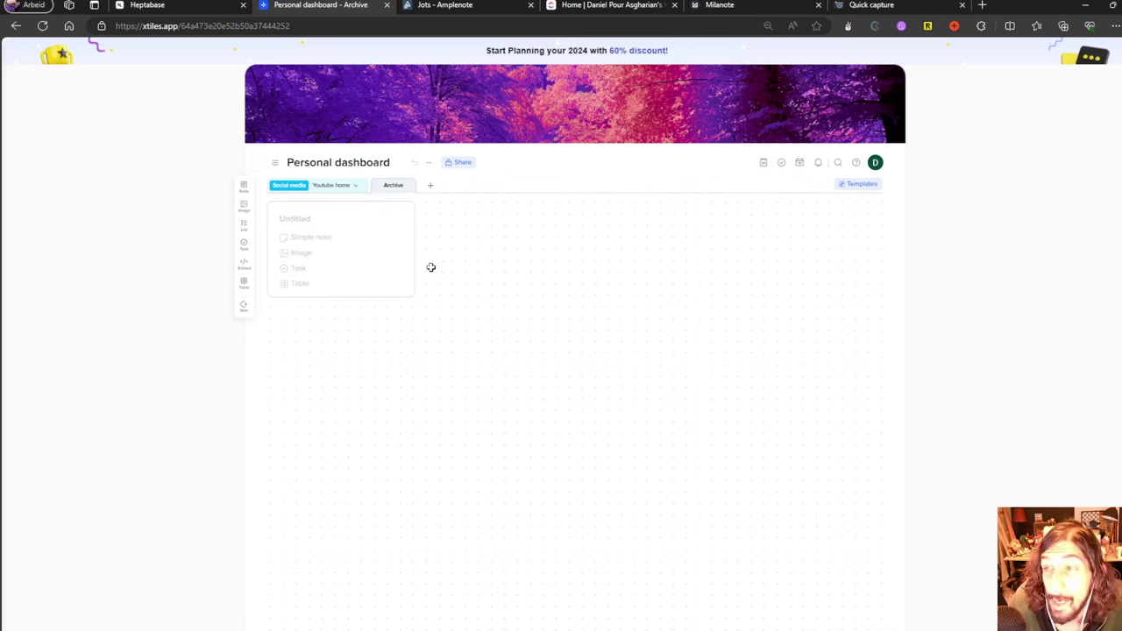
- Draw a wide blank tile beside the existing tile on the Archive page and delete it
{"action": "left_click_drag", "start_coordinate": [427, 261], "coordinate": [544, 338]}
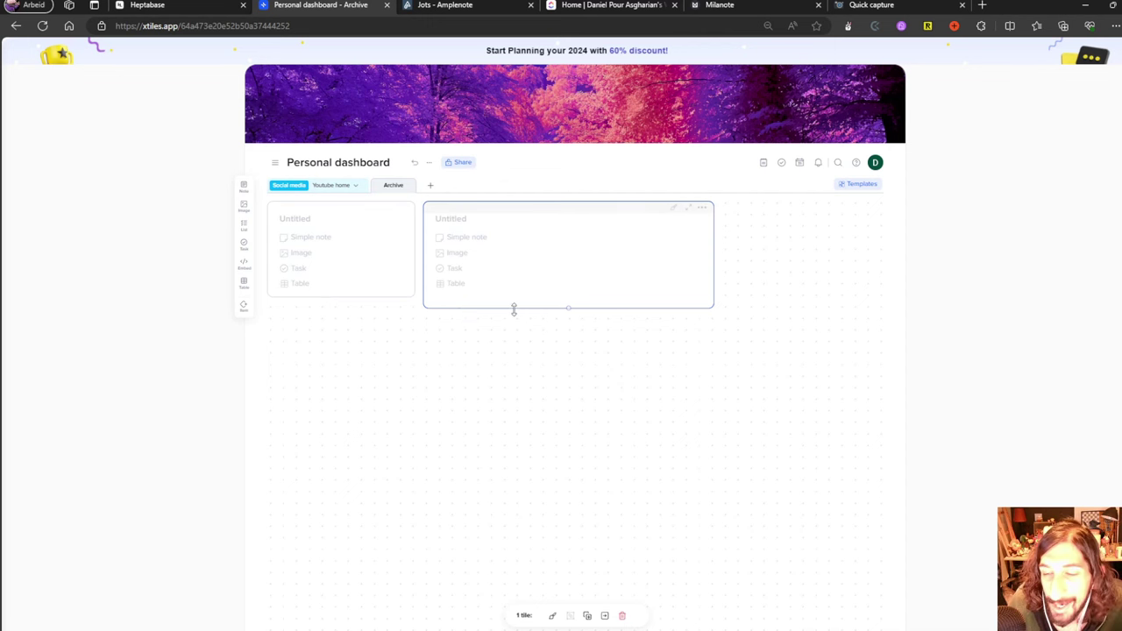
{"action": "left_click", "coordinate": [702, 209]}
{"action": "left_click", "coordinate": [736, 309]}
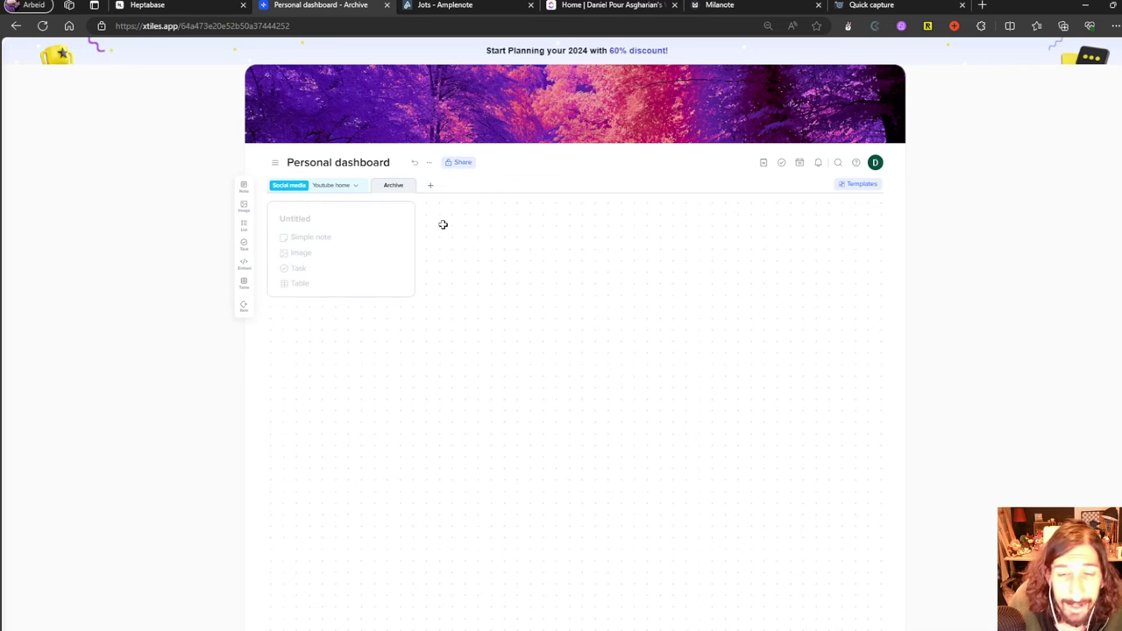
- Switch to Heptabase, show the Jan 27, 2024 journal entry, and compare it with the daily jots in Amplenote
{"action": "left_click", "coordinate": [186, 6]}
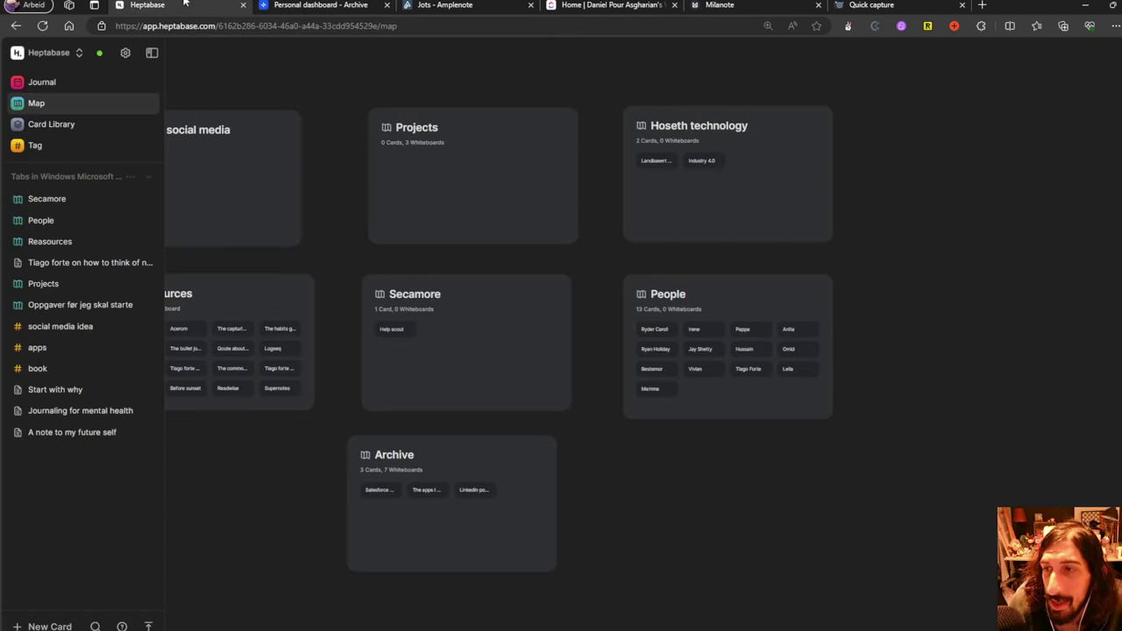
{"action": "left_click", "coordinate": [62, 81]}
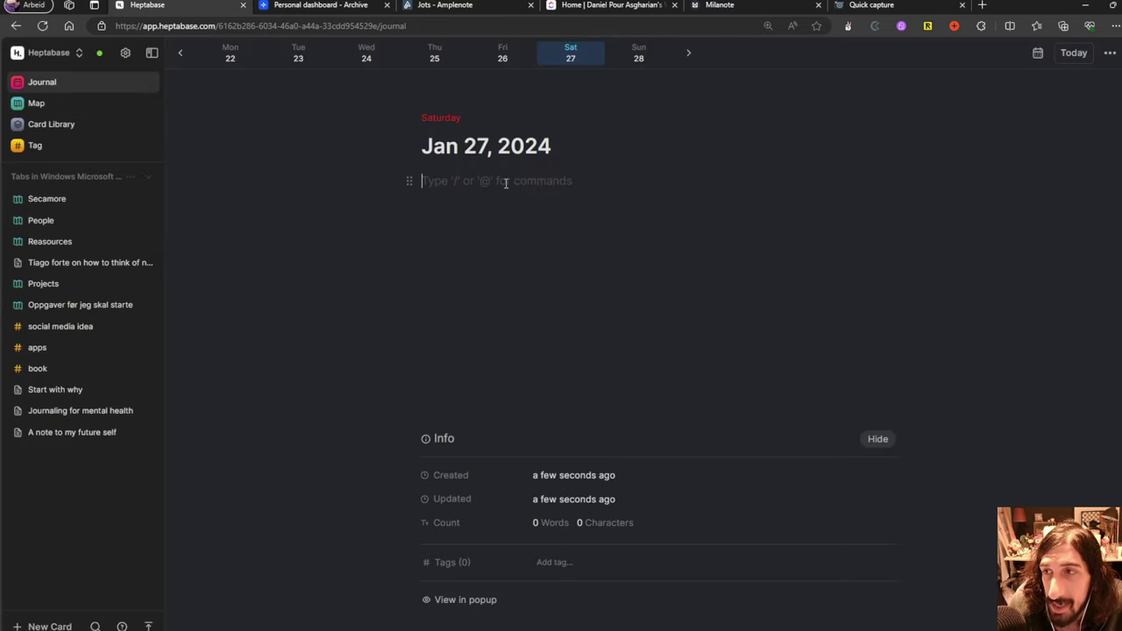
{"action": "left_click", "coordinate": [443, 5]}
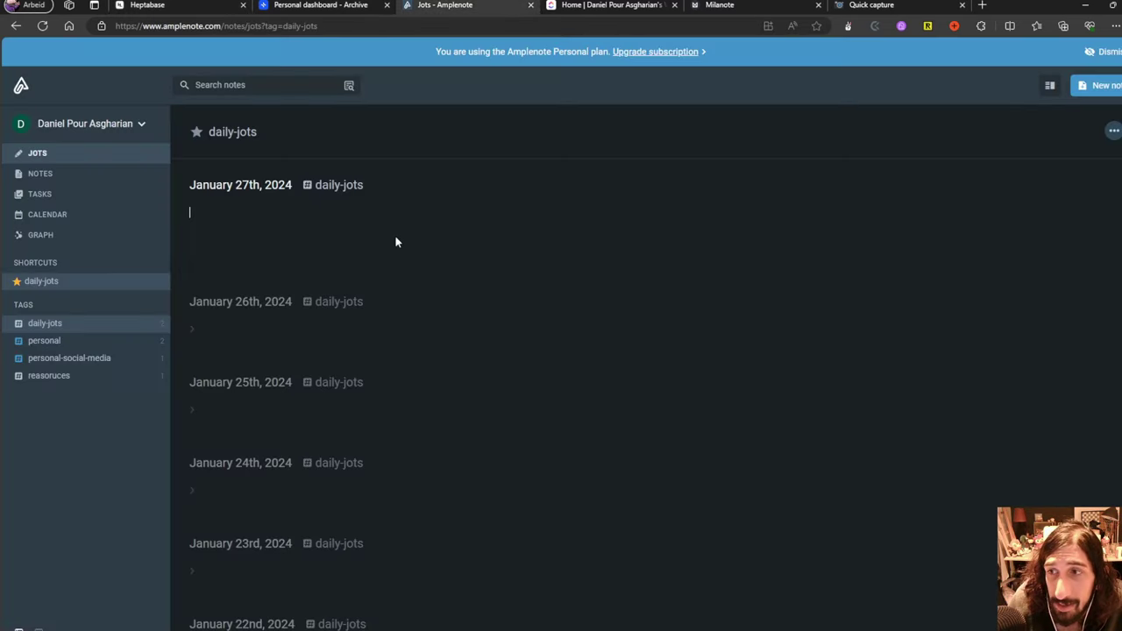
{"action": "left_click", "coordinate": [188, 5]}
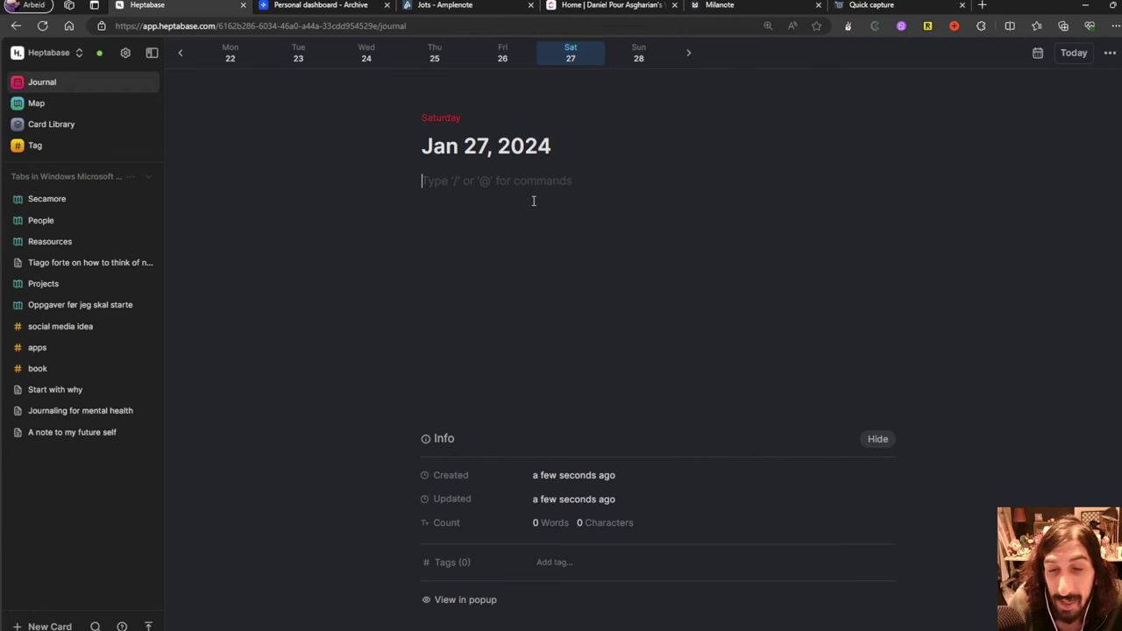
- Enter "fejkfjkfehjebfjk" in the Jan 27 journal entry, view the block's available actions, and delete the text
{"action": "type", "text": "fejkfjkfehjebfjk"}
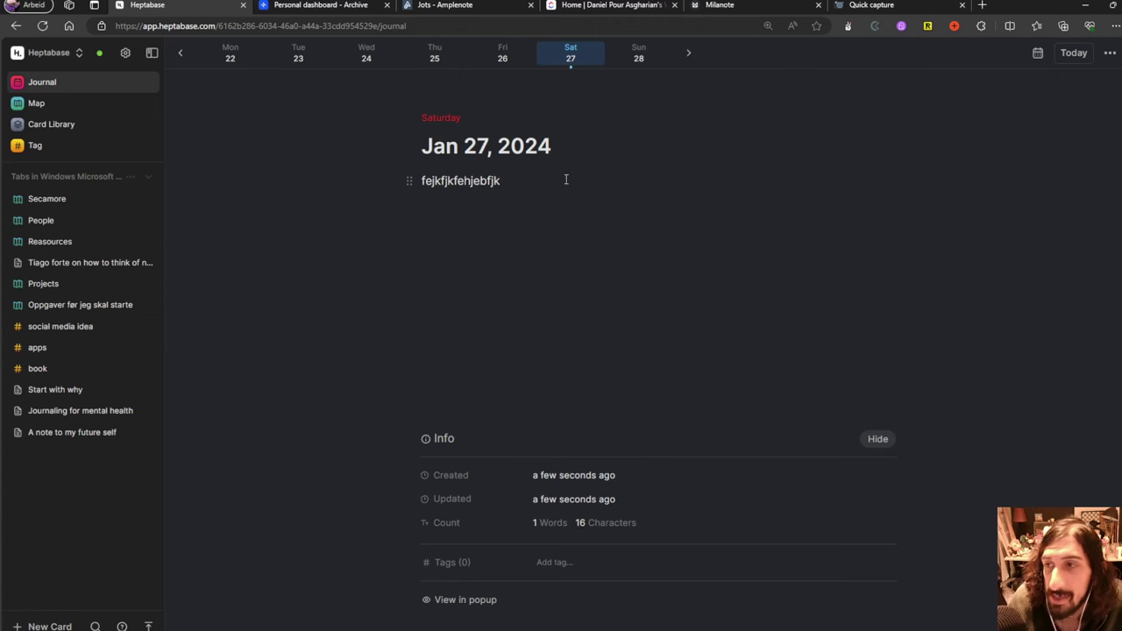
{"action": "left_click", "coordinate": [407, 181]}
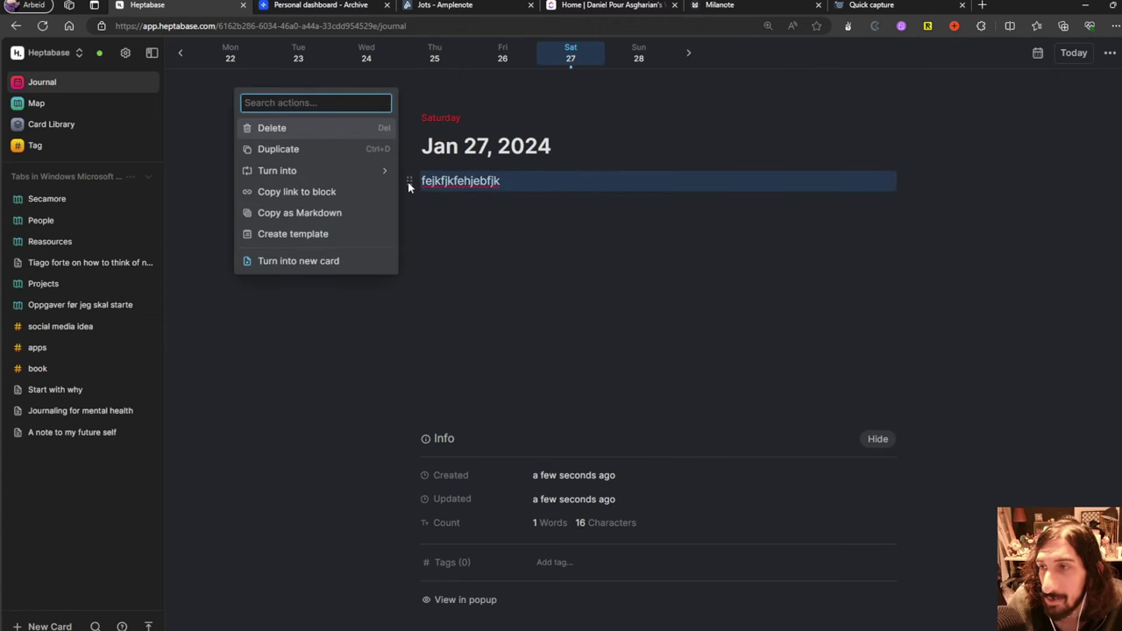
{"action": "mouse_move", "coordinate": [365, 170]}
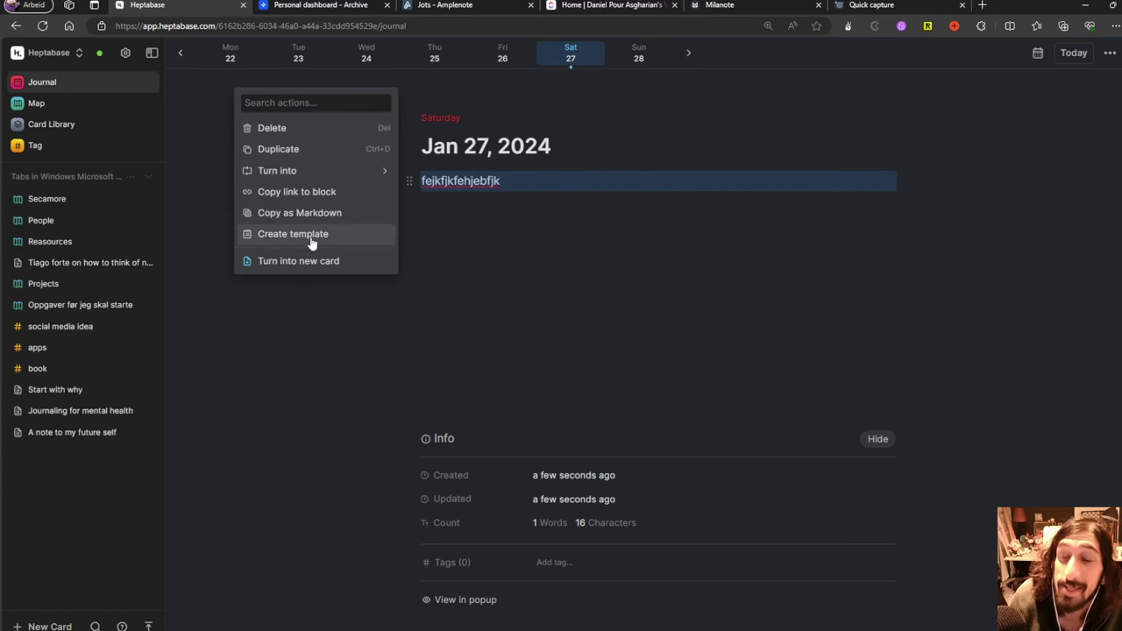
{"action": "left_click", "coordinate": [539, 184]}
{"action": "double_click", "coordinate": [539, 185]}
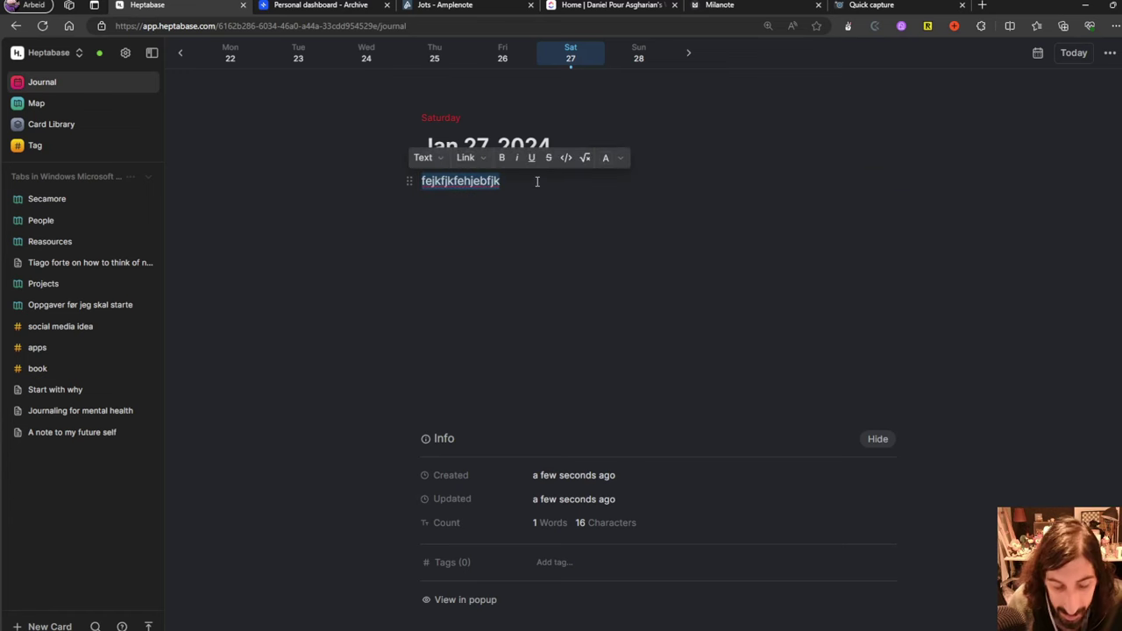
{"action": "key", "text": "BackSpace"}
- Open the Reasources whiteboard from the Map and look over its linked cards
{"action": "left_click", "coordinate": [105, 108]}
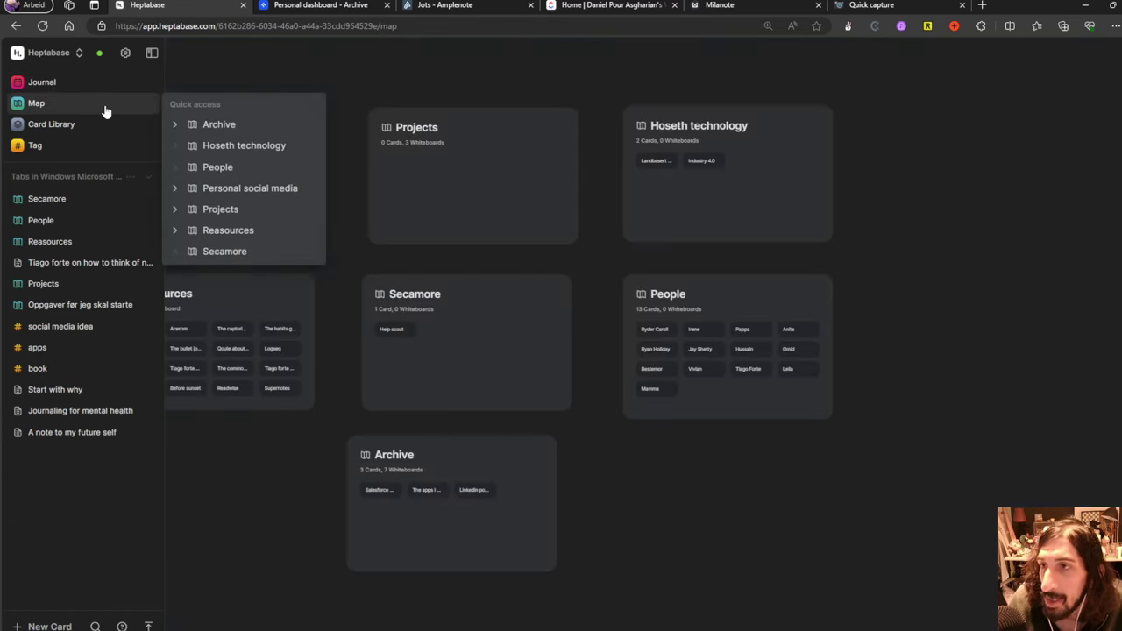
{"action": "left_click", "coordinate": [225, 314]}
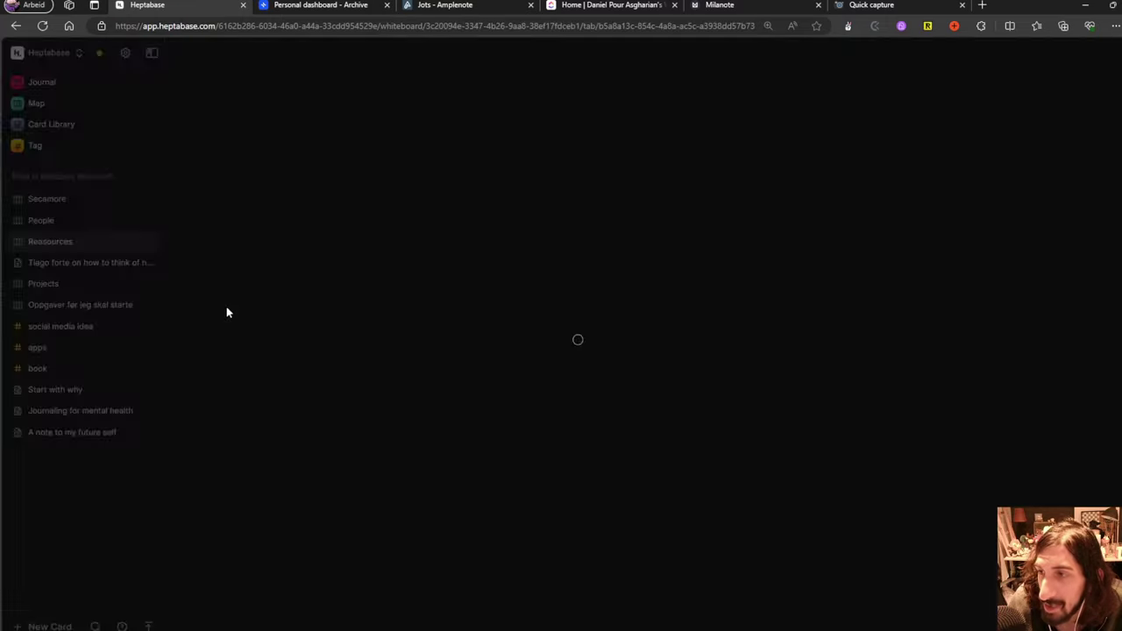
{"action": "scroll", "coordinate": [692, 348], "scroll_direction": "down", "scroll_amount": 2}
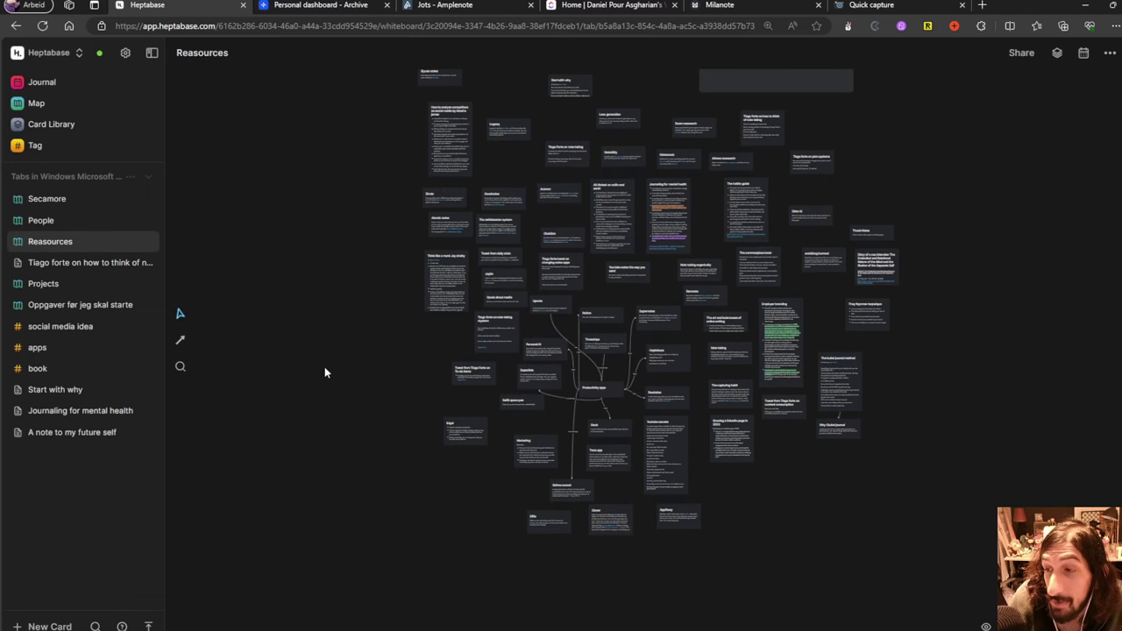
{"action": "left_click_drag", "start_coordinate": [329, 77], "coordinate": [929, 515]}
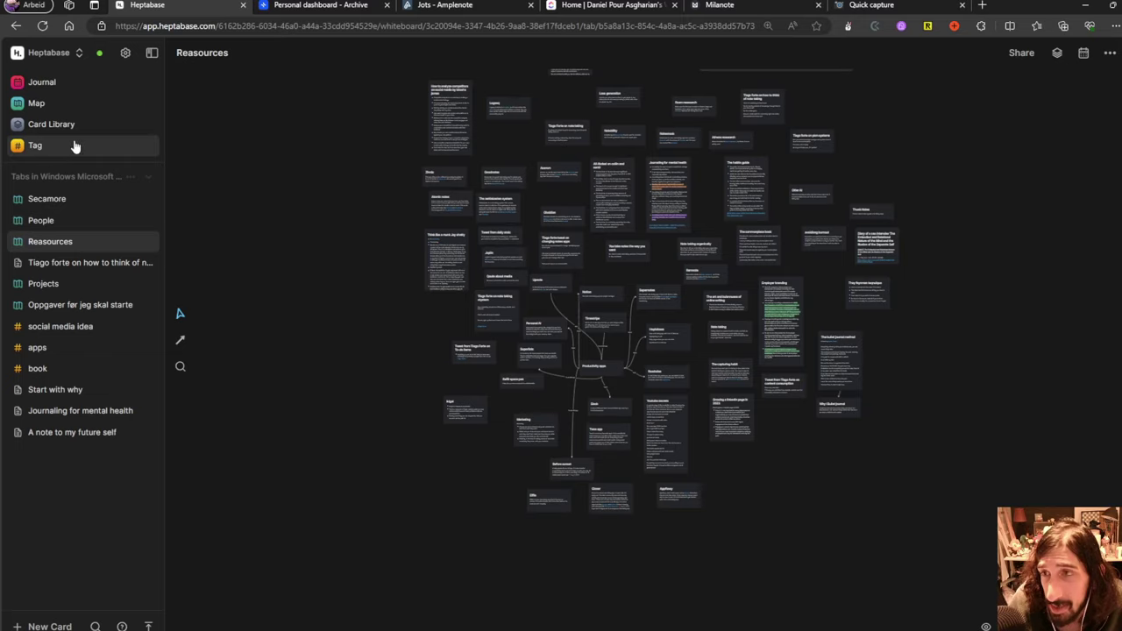
- Browse the Card Library and the social media idea tag's Every idea, Kanban and Social media ideas views
{"action": "left_click", "coordinate": [53, 124]}
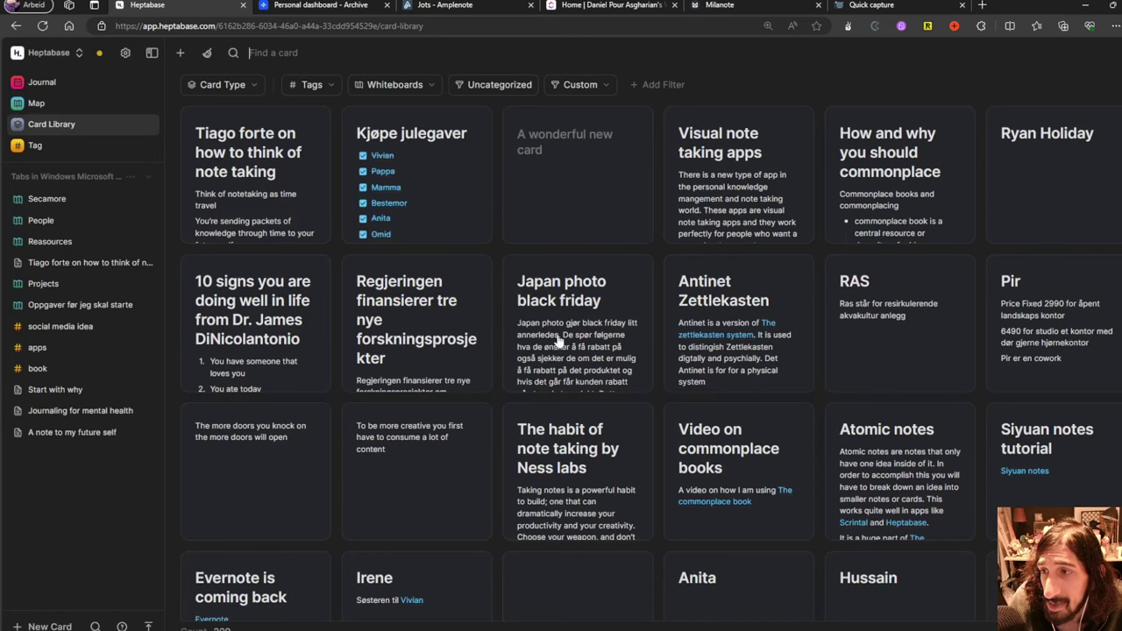
{"action": "left_click", "coordinate": [71, 151]}
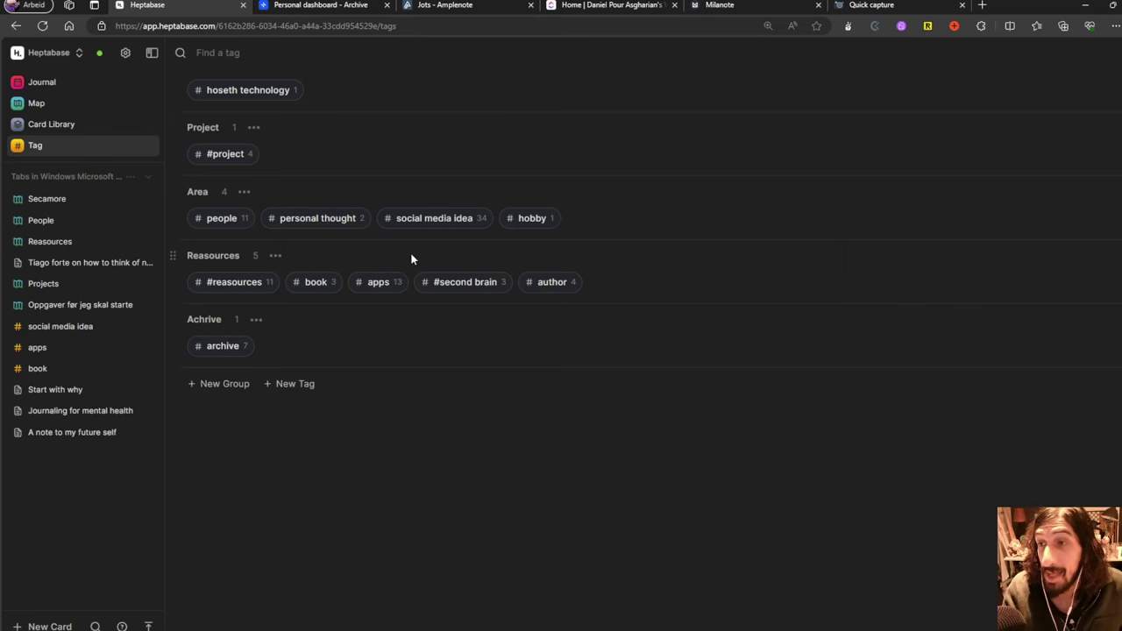
{"action": "left_click", "coordinate": [447, 218]}
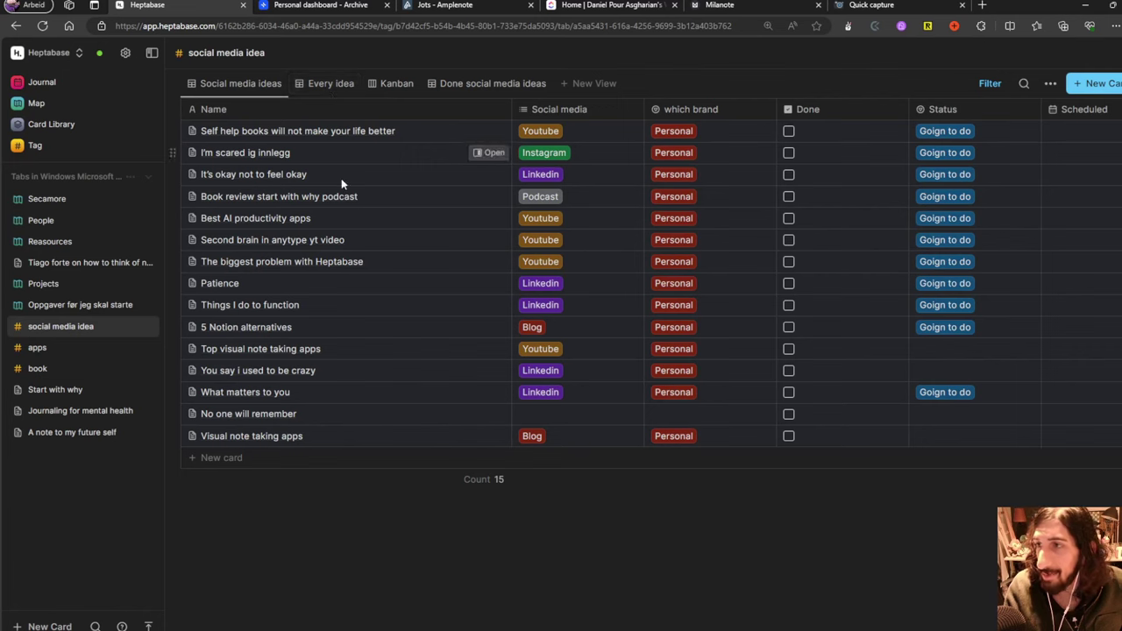
{"action": "left_click", "coordinate": [320, 85]}
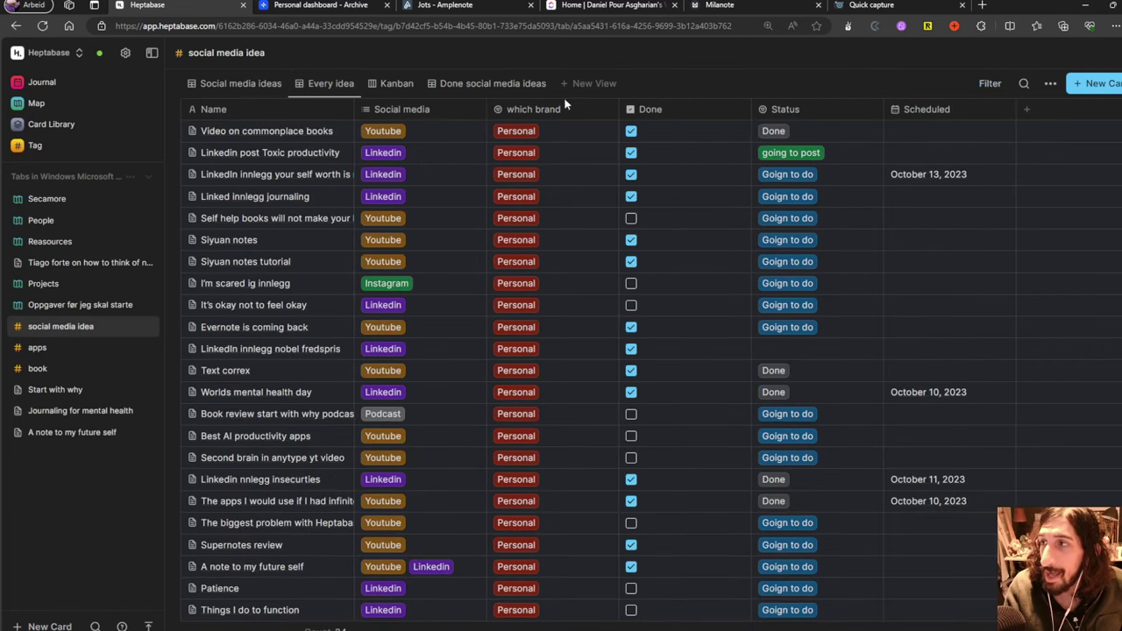
{"action": "left_click", "coordinate": [395, 83]}
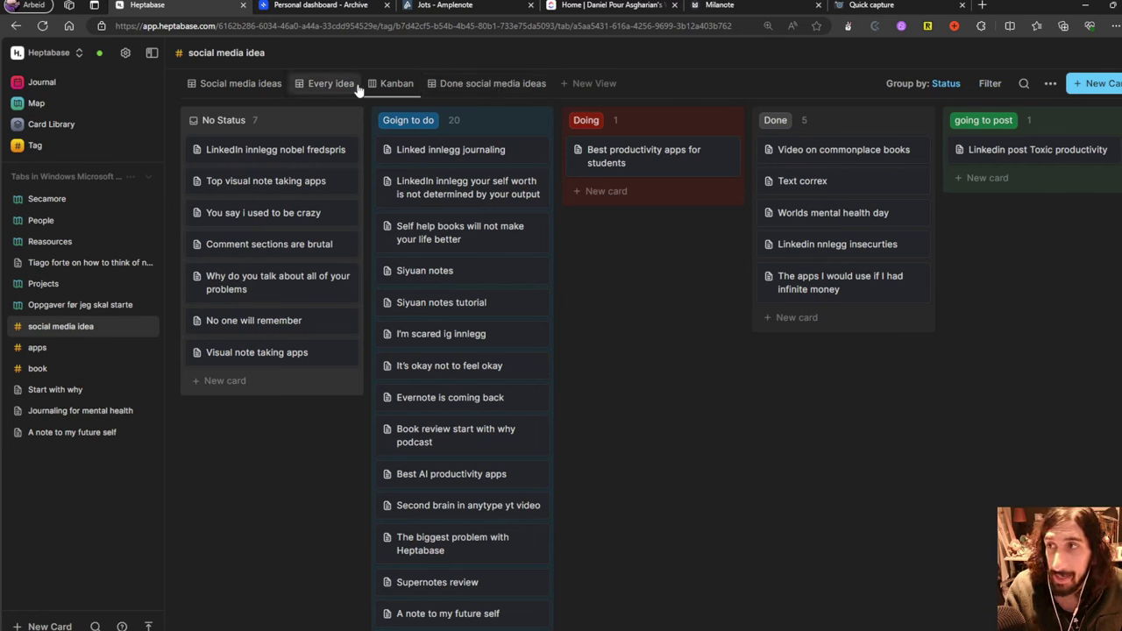
{"action": "left_click", "coordinate": [248, 88]}
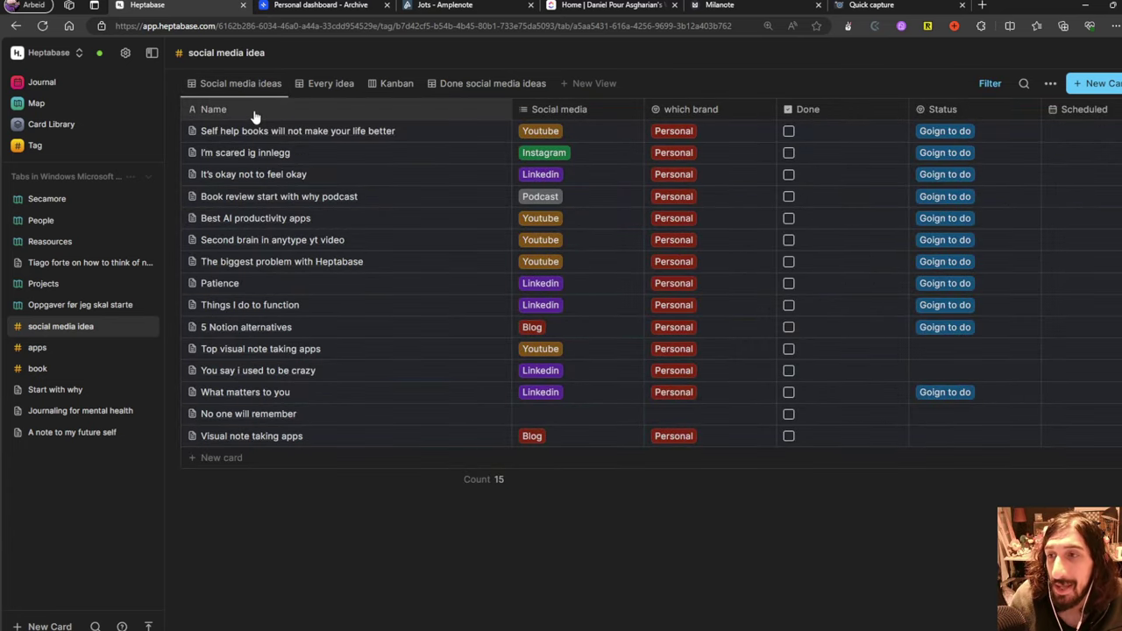
- Revisit the Card Library and Tag overview, and return to the Jan 27 journal entry
{"action": "mouse_move", "coordinate": [103, 94]}
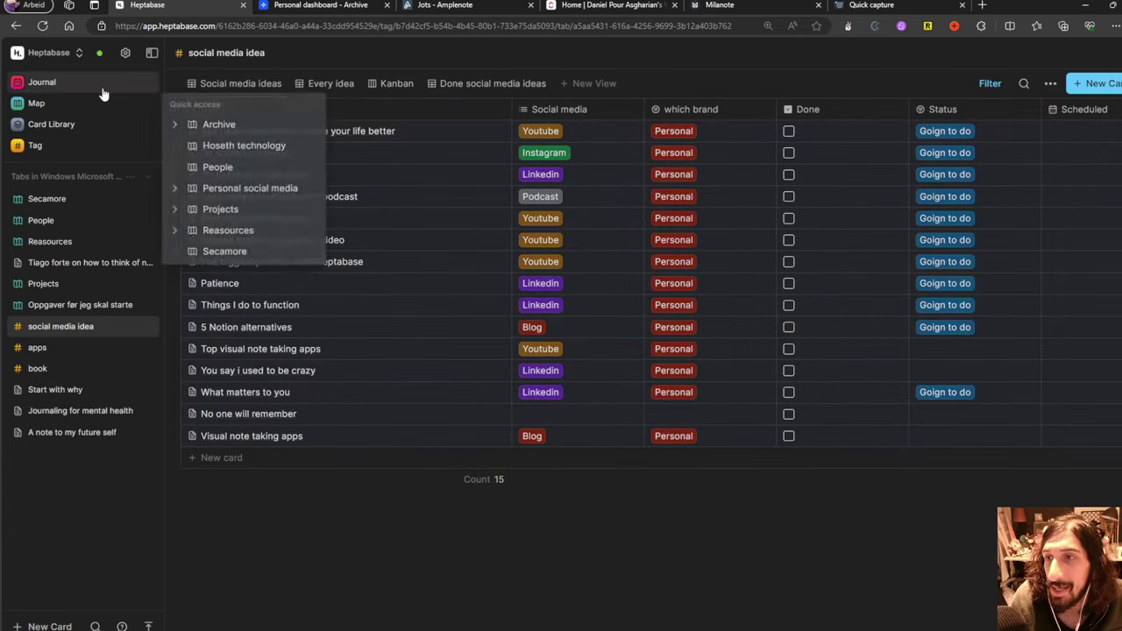
{"action": "left_click", "coordinate": [54, 130]}
{"action": "left_click", "coordinate": [48, 147]}
{"action": "left_click", "coordinate": [49, 127]}
{"action": "left_click", "coordinate": [37, 86]}
{"action": "mouse_move", "coordinate": [41, 99]}
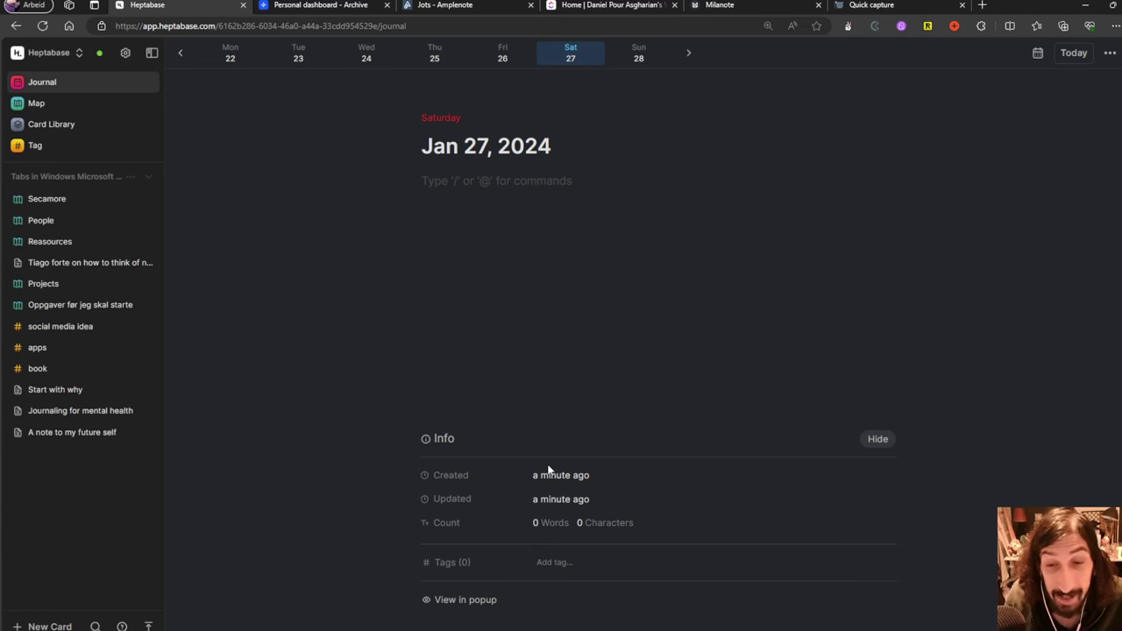
- On the Reasources whiteboard, view the "Ali Abdaal on collin and samir" and "The habits guide" cards alongside the board
{"action": "left_click", "coordinate": [53, 245]}
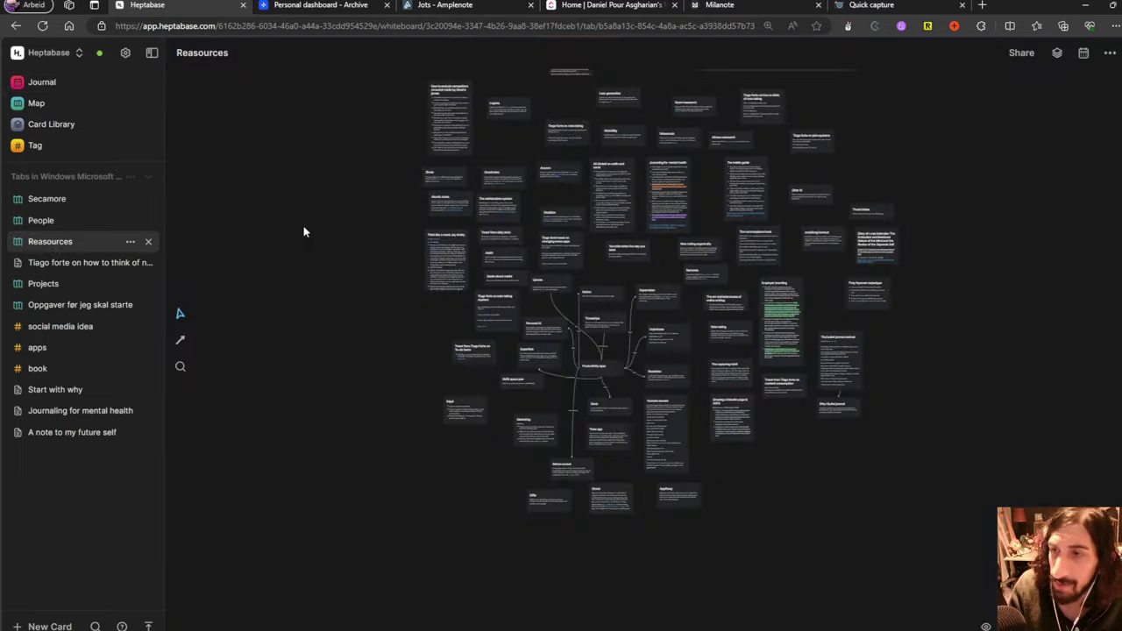
{"action": "left_click", "coordinate": [604, 161]}
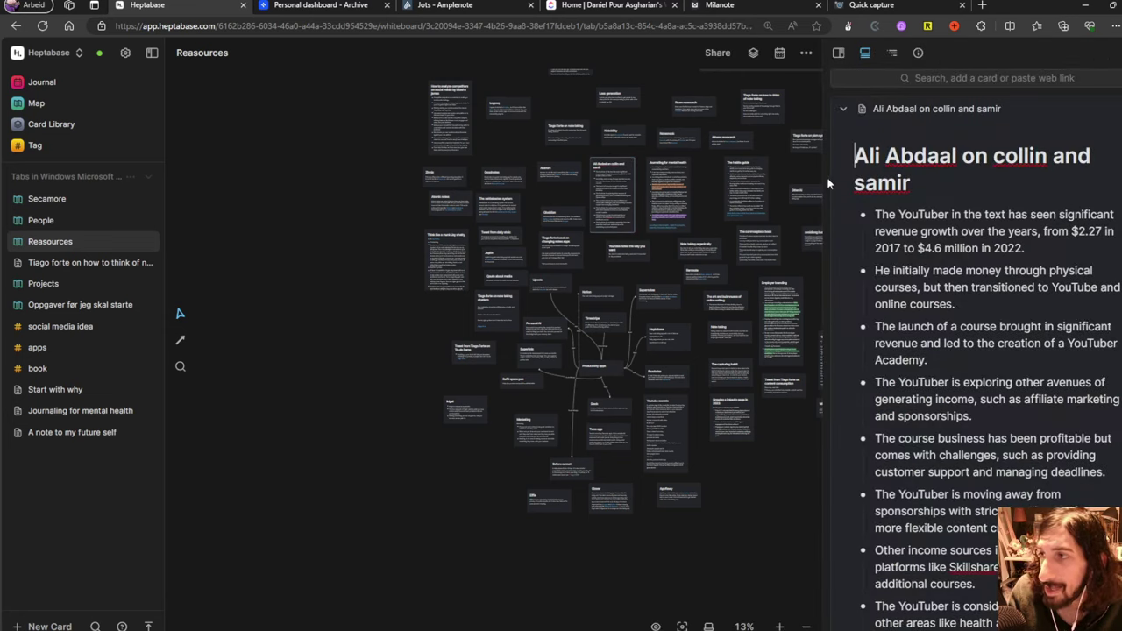
{"action": "left_click", "coordinate": [750, 163]}
{"action": "left_click", "coordinate": [750, 163]}
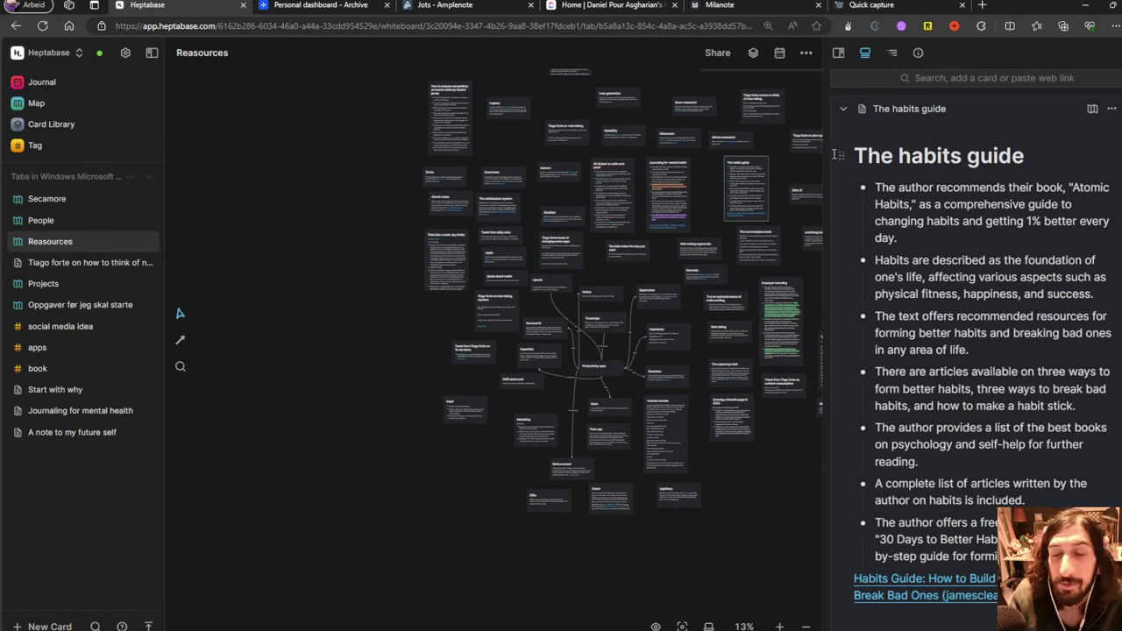
- Open the "Visual note taking apps" card from the Card Library as a full page and view its tag properties
{"action": "left_click", "coordinate": [53, 125]}
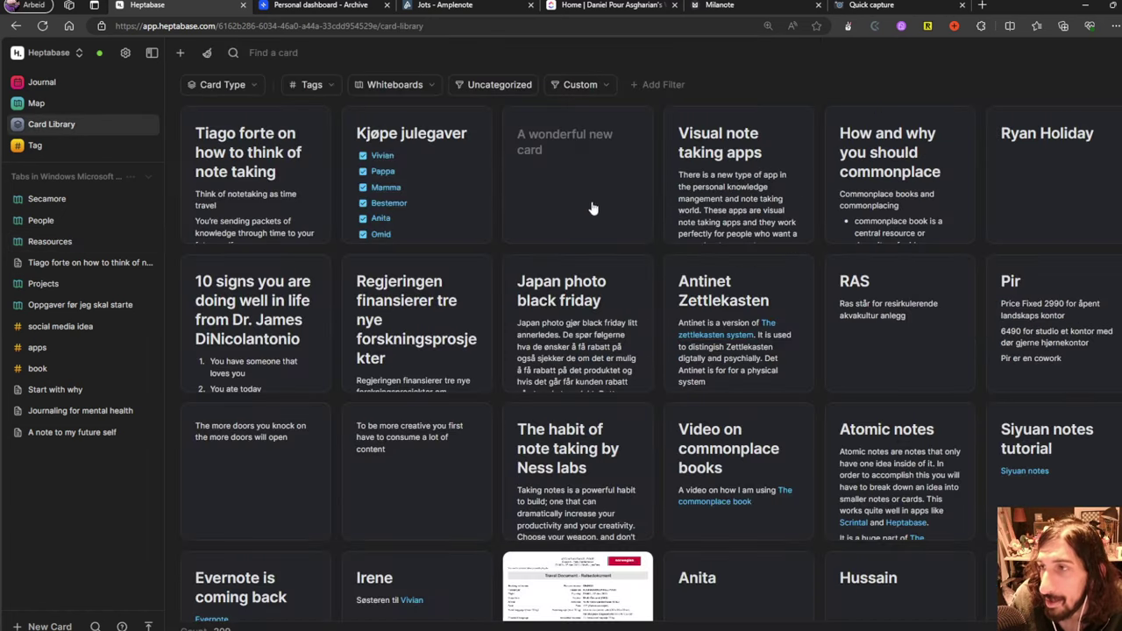
{"action": "left_click", "coordinate": [745, 180]}
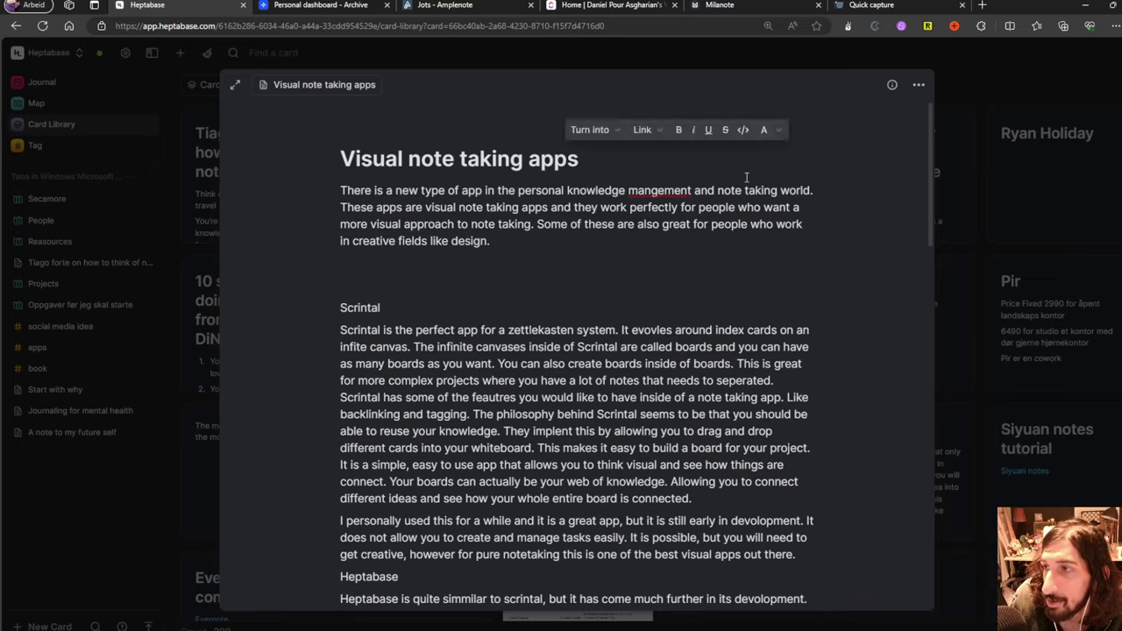
{"action": "left_click", "coordinate": [235, 84]}
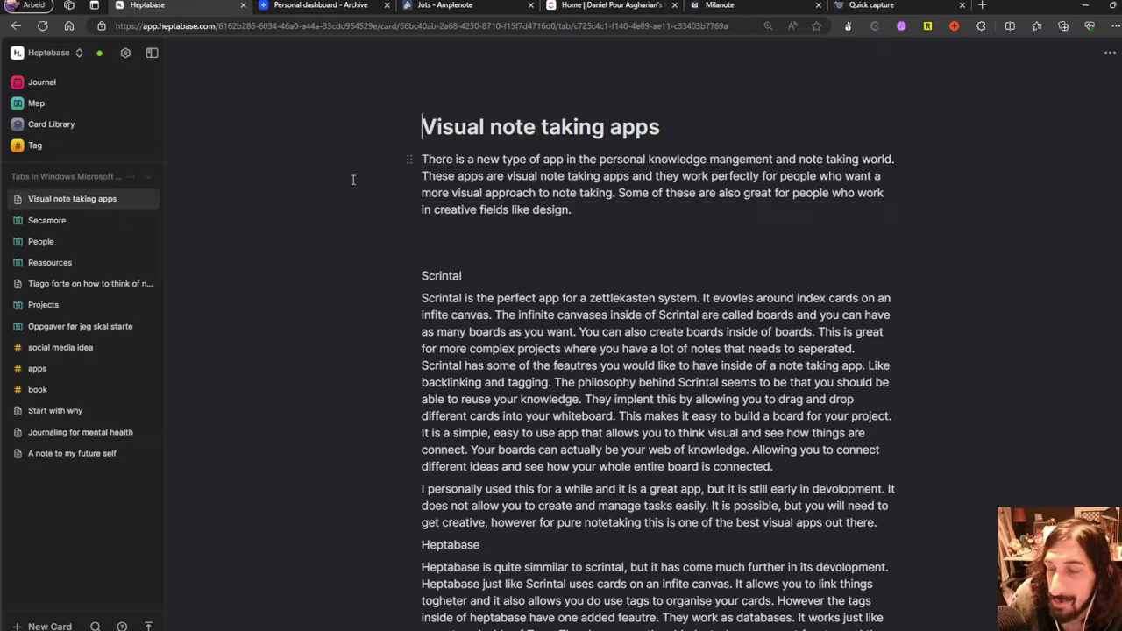
{"action": "scroll", "coordinate": [353, 179], "scroll_direction": "down", "scroll_amount": 20}
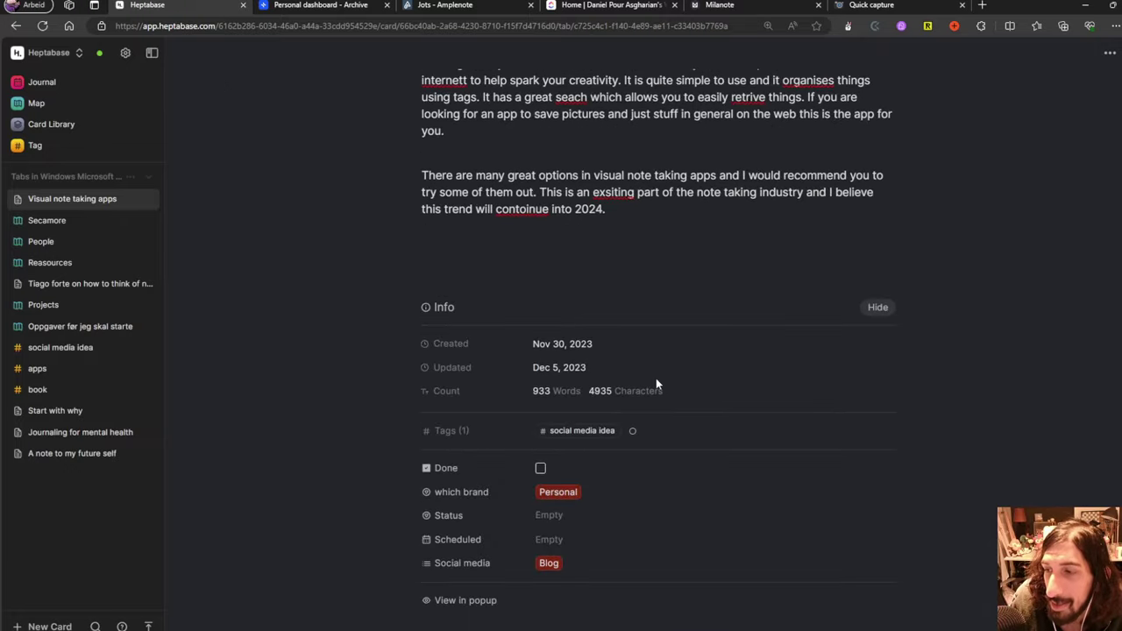
- From the map, open the Reasources whiteboard and show the Jan 27, 2024 journal entry beside it
{"action": "scroll", "coordinate": [656, 384], "scroll_direction": "up", "scroll_amount": 15}
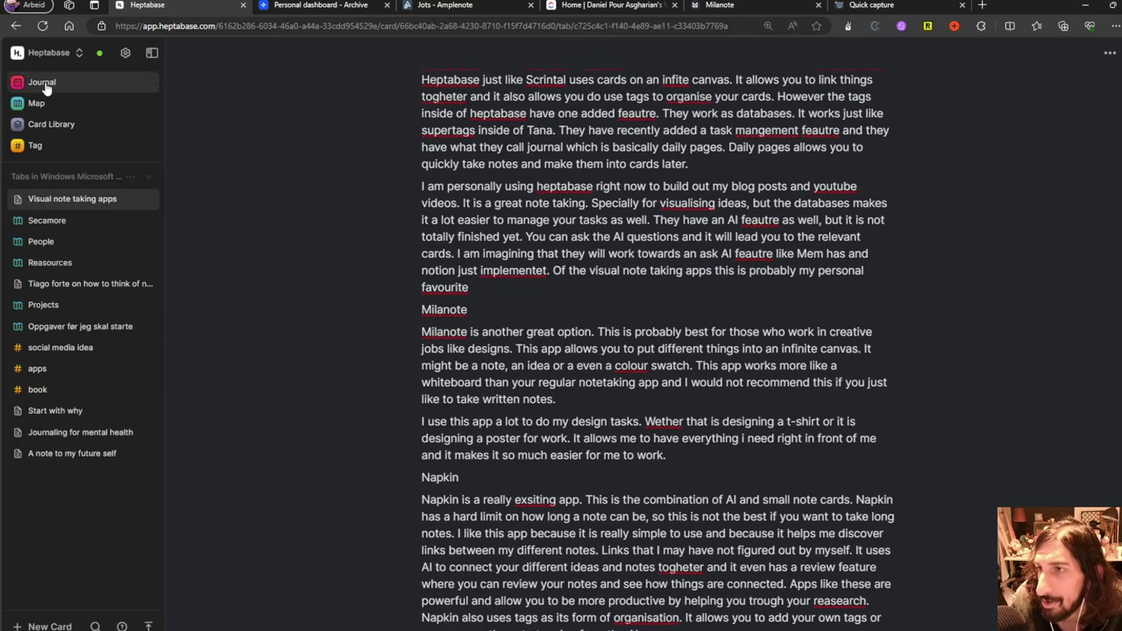
{"action": "left_click", "coordinate": [36, 104]}
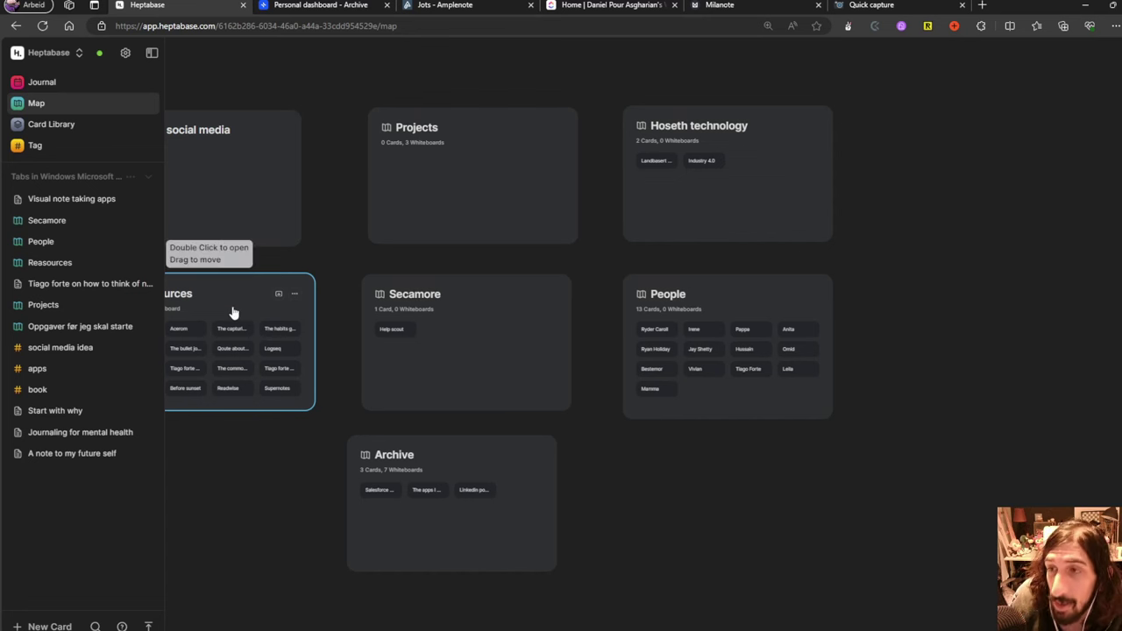
{"action": "mouse_move", "coordinate": [49, 106]}
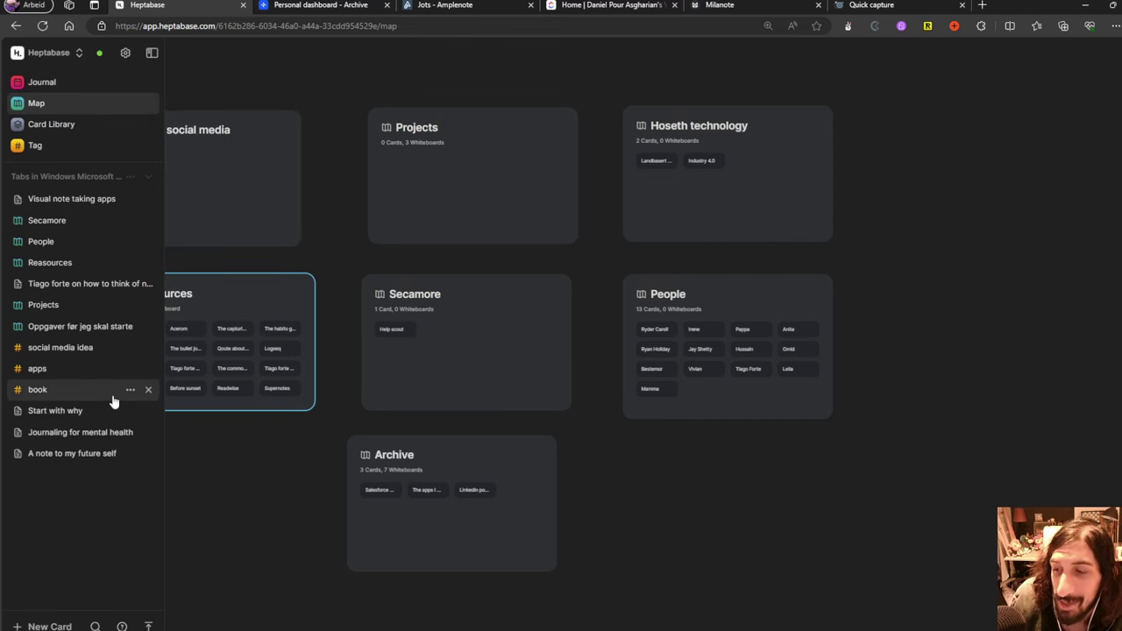
{"action": "left_click", "coordinate": [243, 296]}
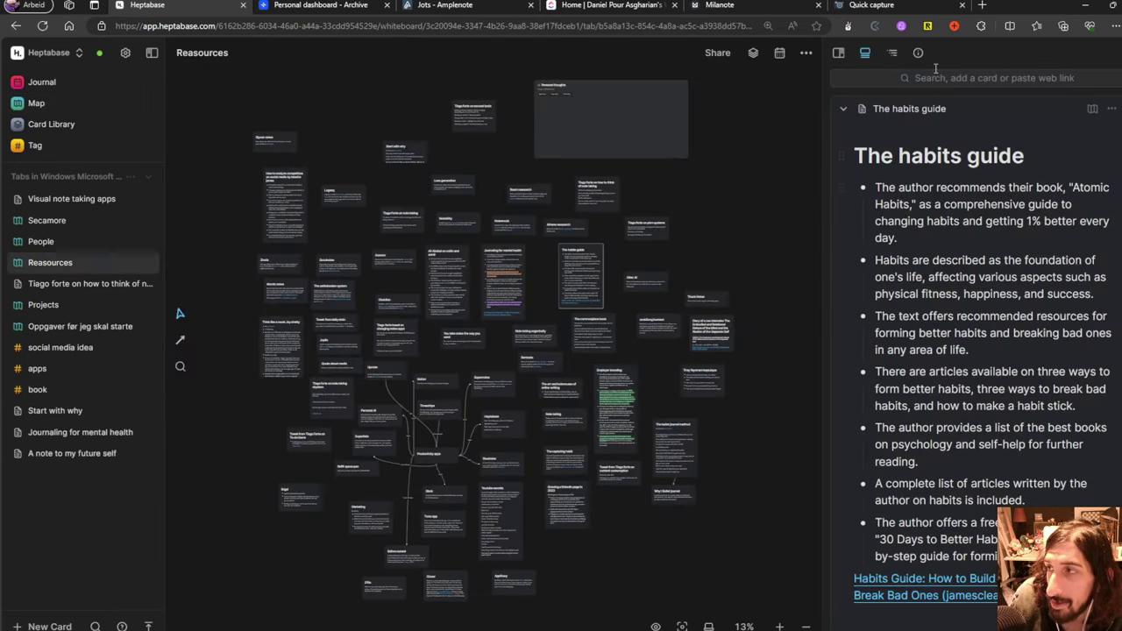
{"action": "left_click", "coordinate": [780, 54]}
{"action": "left_click", "coordinate": [777, 51]}
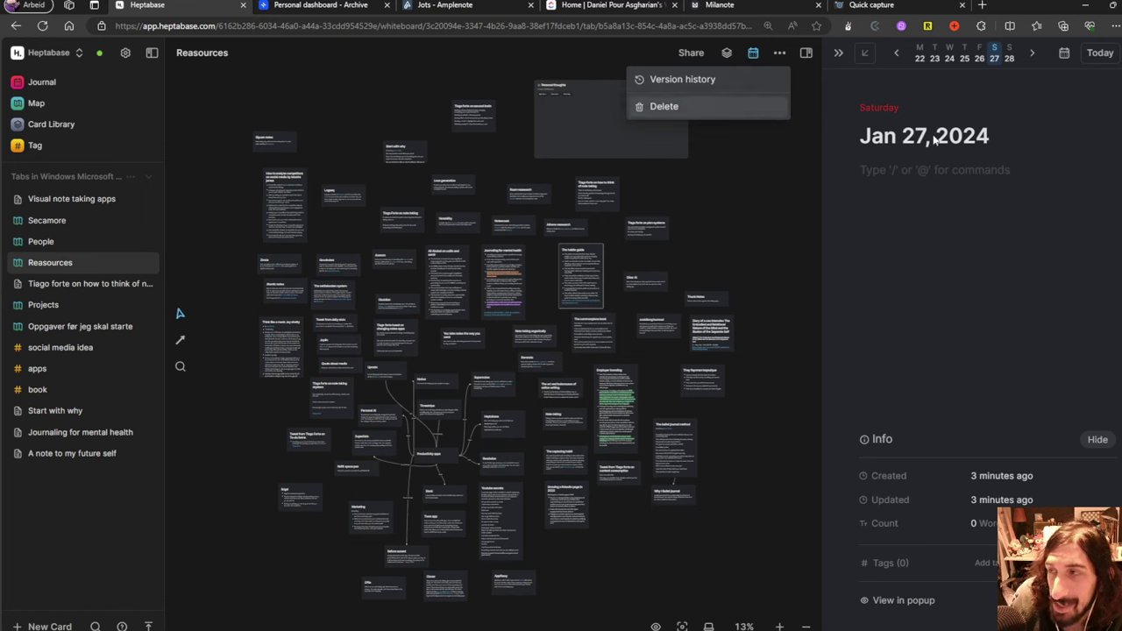
- Add a todo list item reading "task" to the Jan 27, 2024 journal entry
{"action": "left_click", "coordinate": [976, 182]}
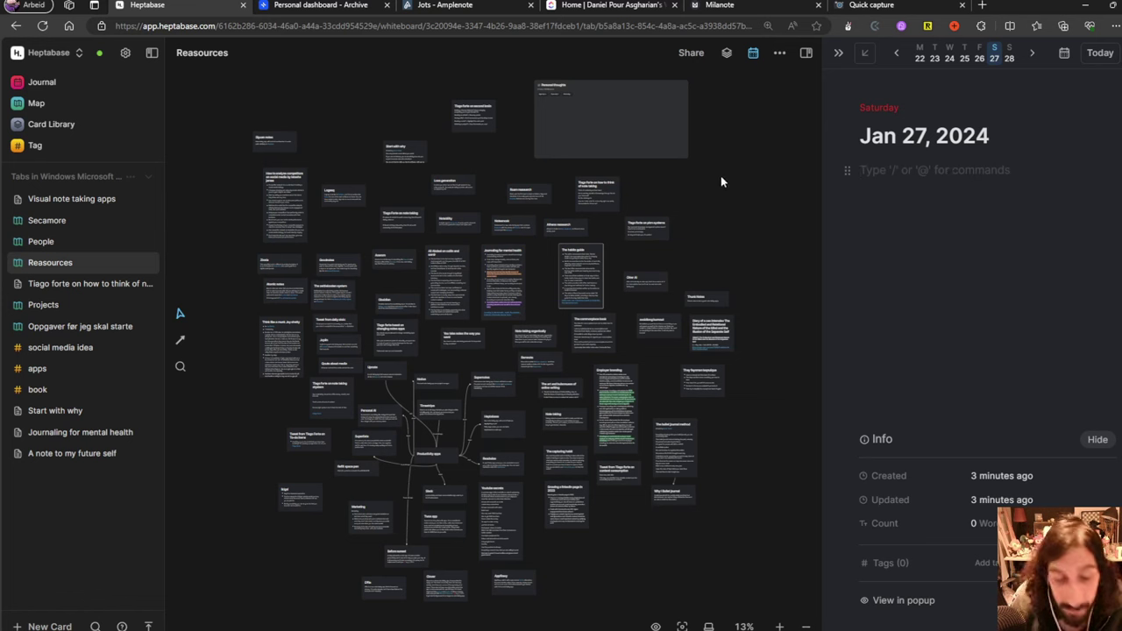
{"action": "type", "text": "/yo"}
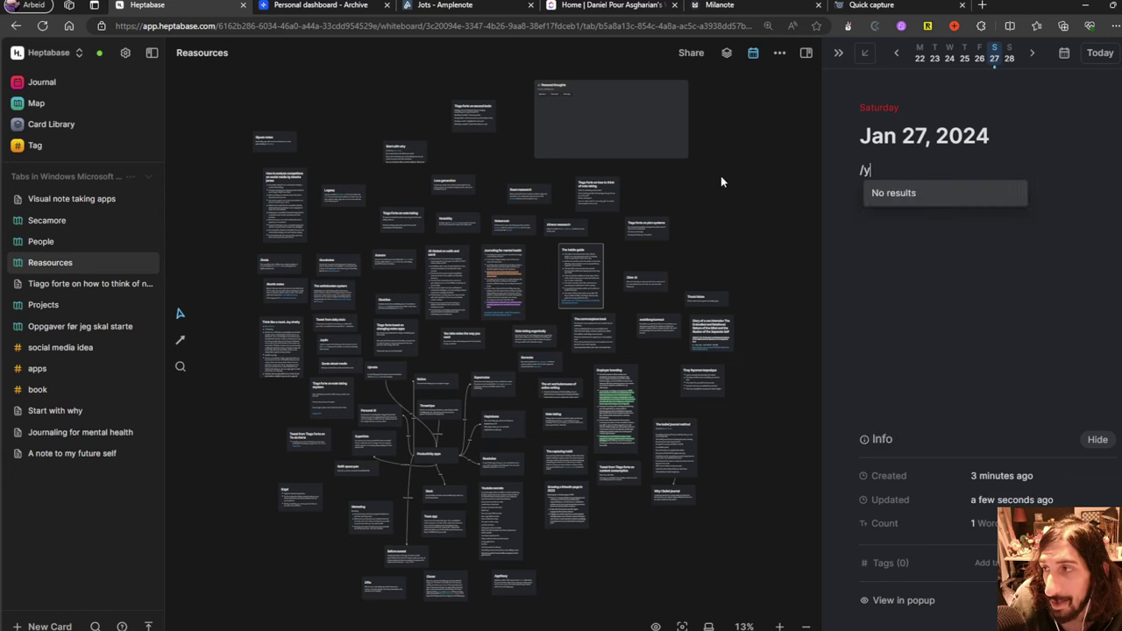
{"action": "key", "text": "BackSpace"}
{"action": "key", "text": "BackSpace"}
{"action": "type", "text": "todo"}
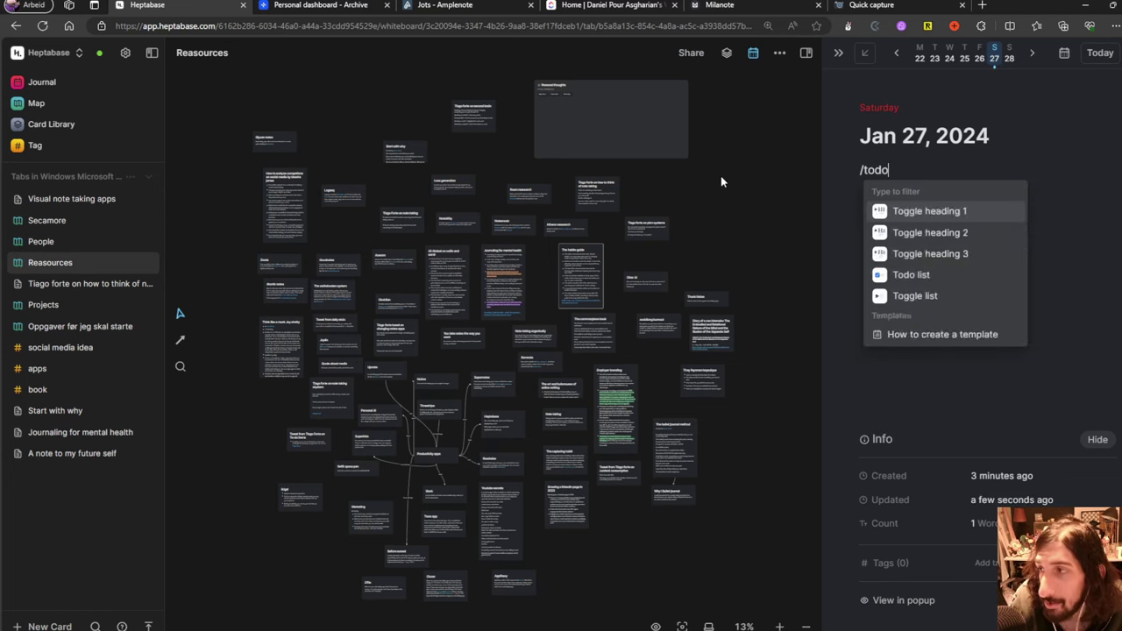
{"action": "key", "text": "Return"}
{"action": "type", "text": "task"}
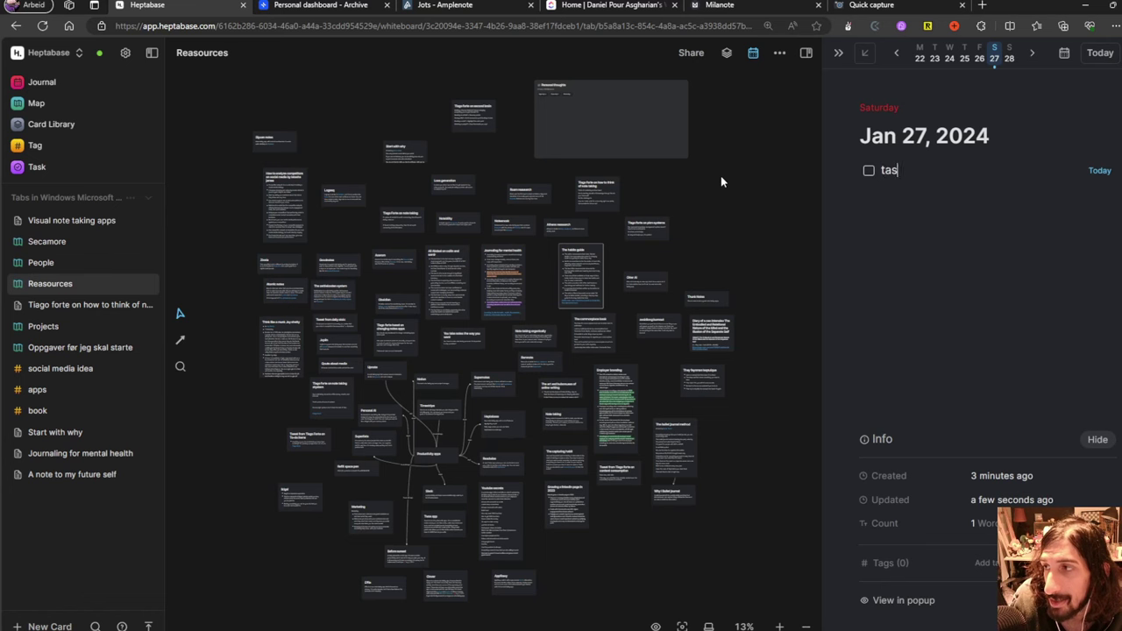
- In the Task overview, reschedule the todo "task" to January 31, 2024
{"action": "left_click", "coordinate": [75, 168]}
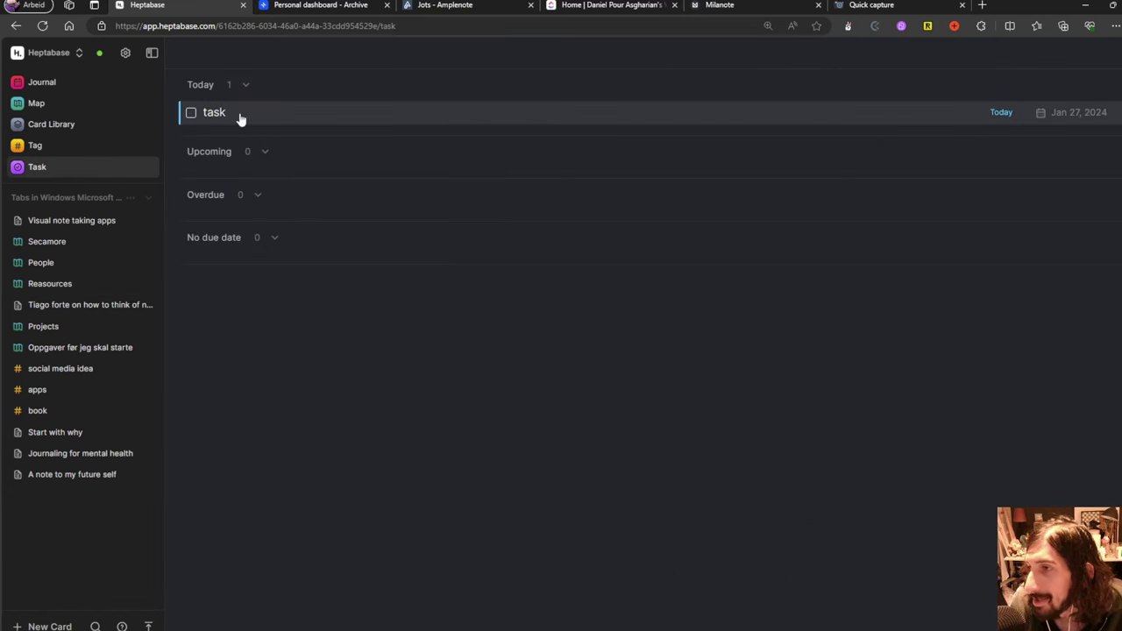
{"action": "left_click", "coordinate": [1001, 112]}
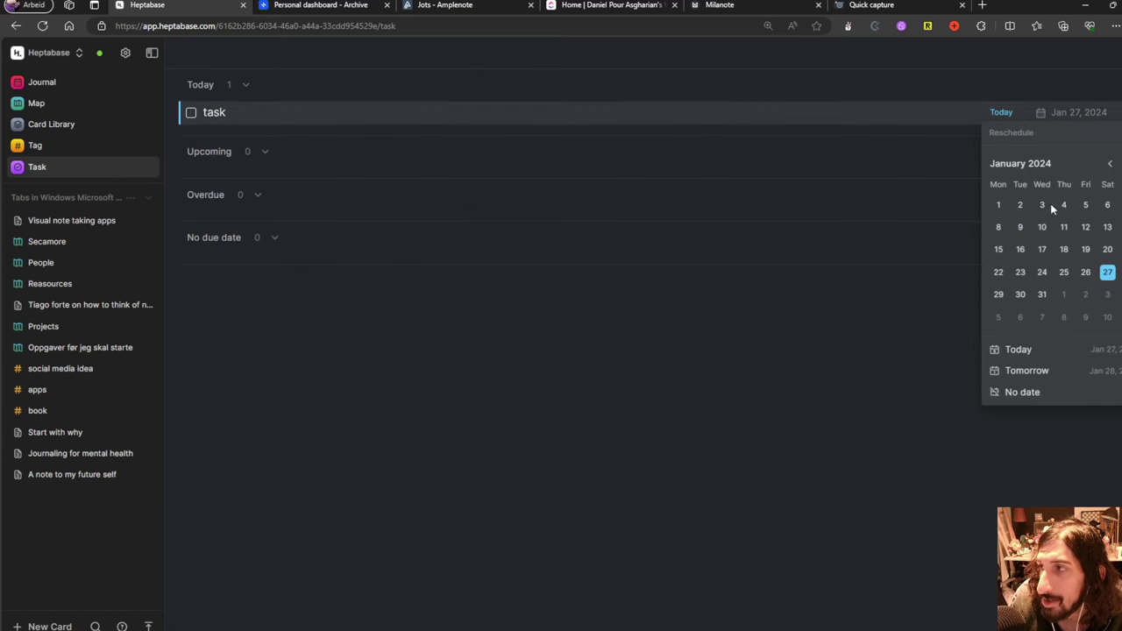
{"action": "left_click", "coordinate": [1041, 298]}
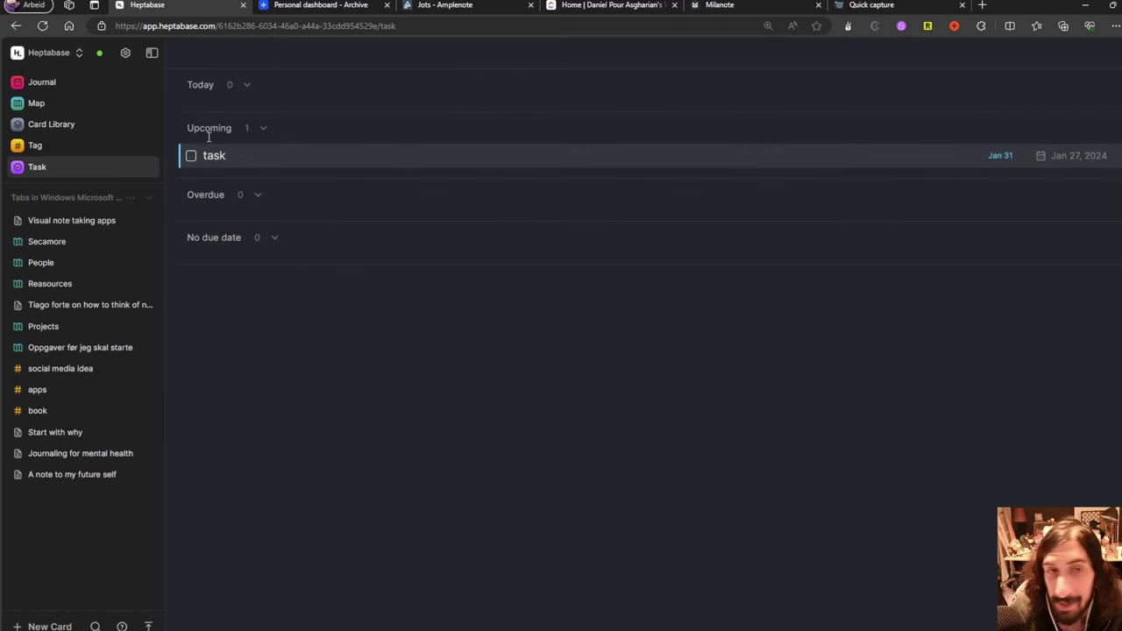